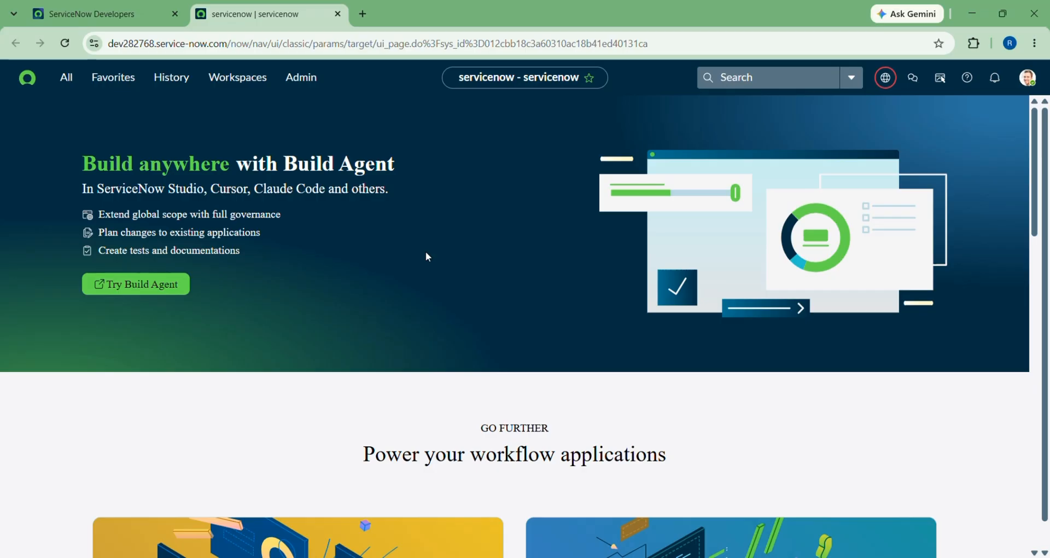
Bring the SERVICENOW TABLES Notepad notes in front of the ServiceNow home page.
click(751, 557)
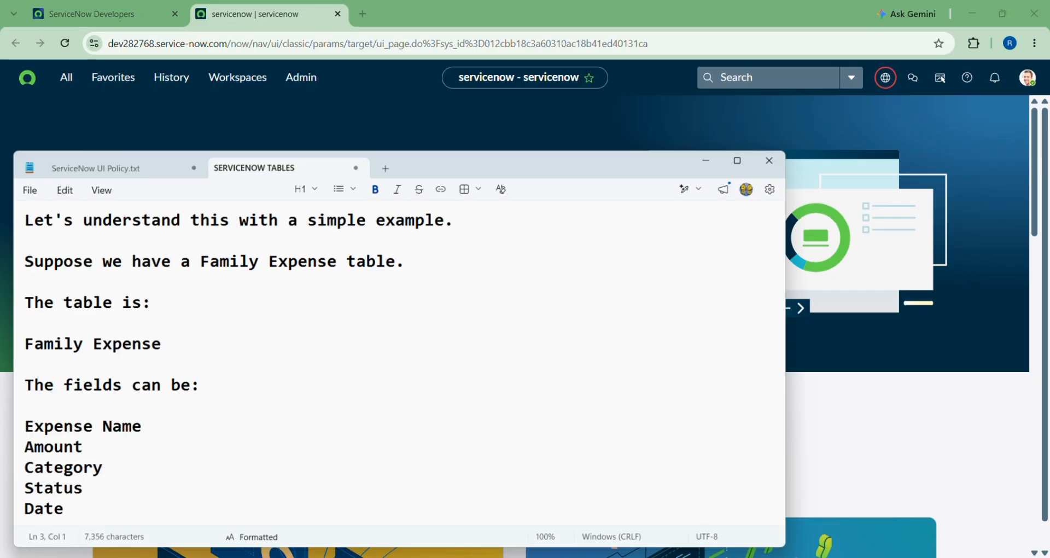
Maximize the notes and read section 1 on tables, including the Incident table's fields.
click(737, 157)
scroll(130, 214, up, 20)
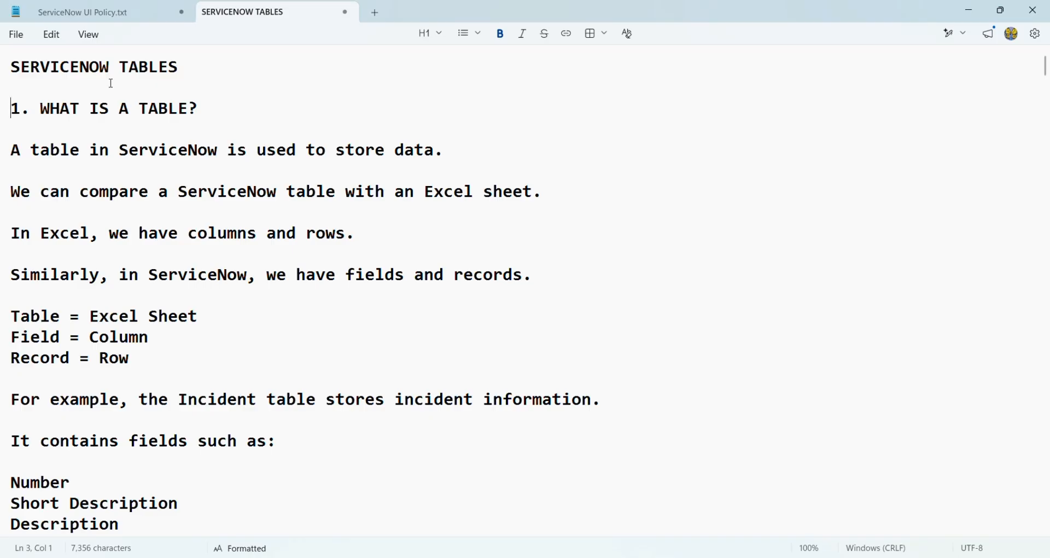
scroll(112, 82, up, 1)
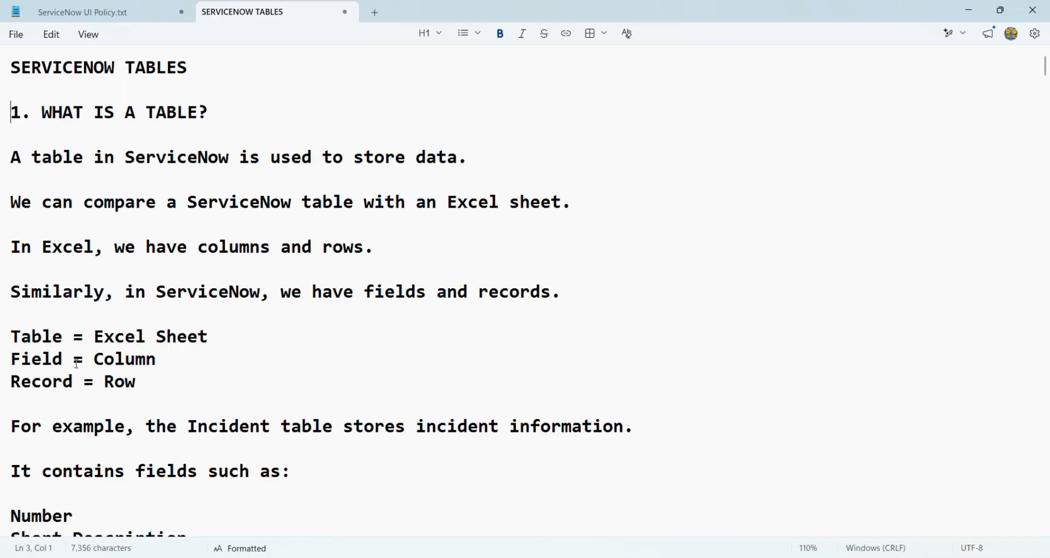
scroll(148, 388, down, 1)
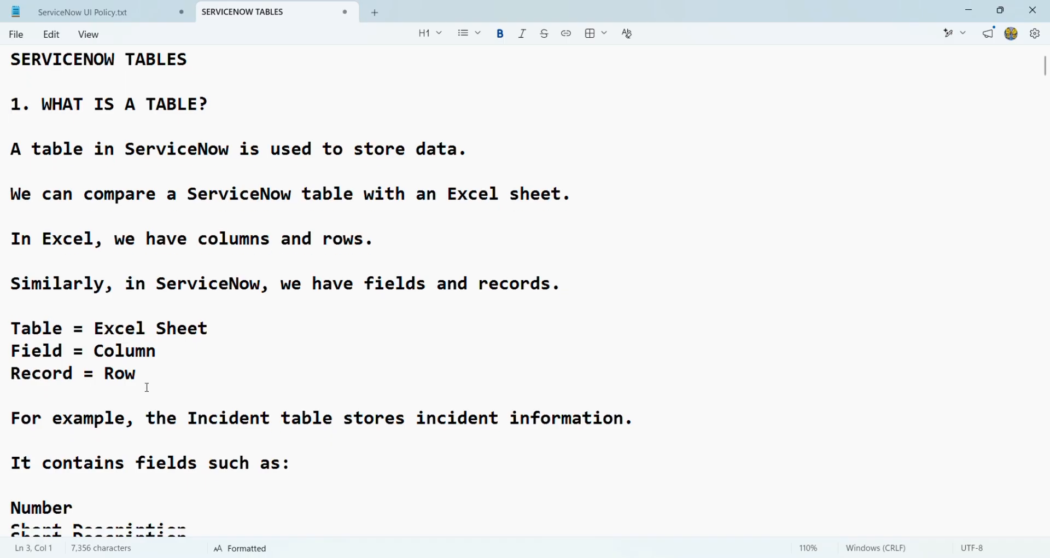
scroll(148, 388, down, 3)
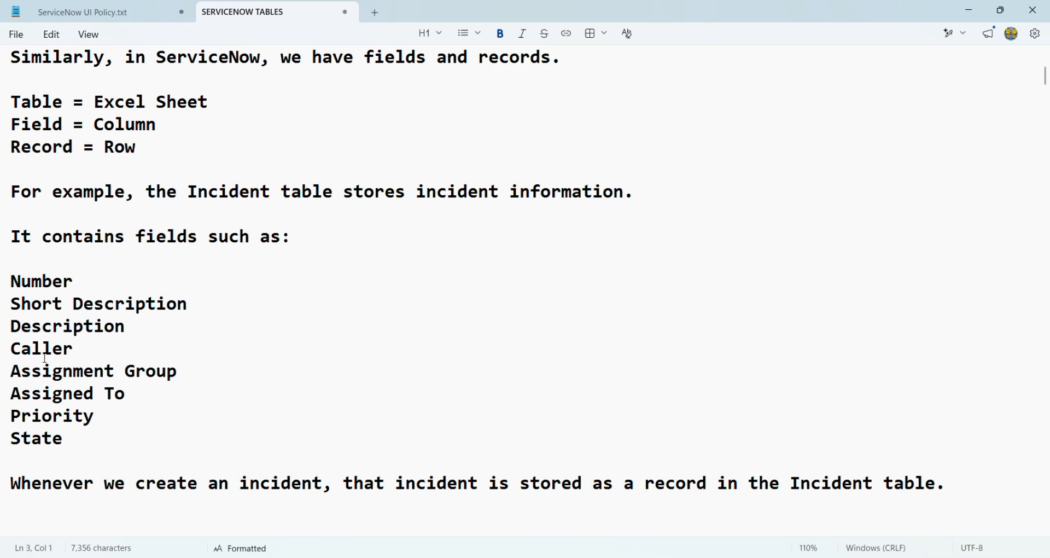
scroll(192, 334, down, 1)
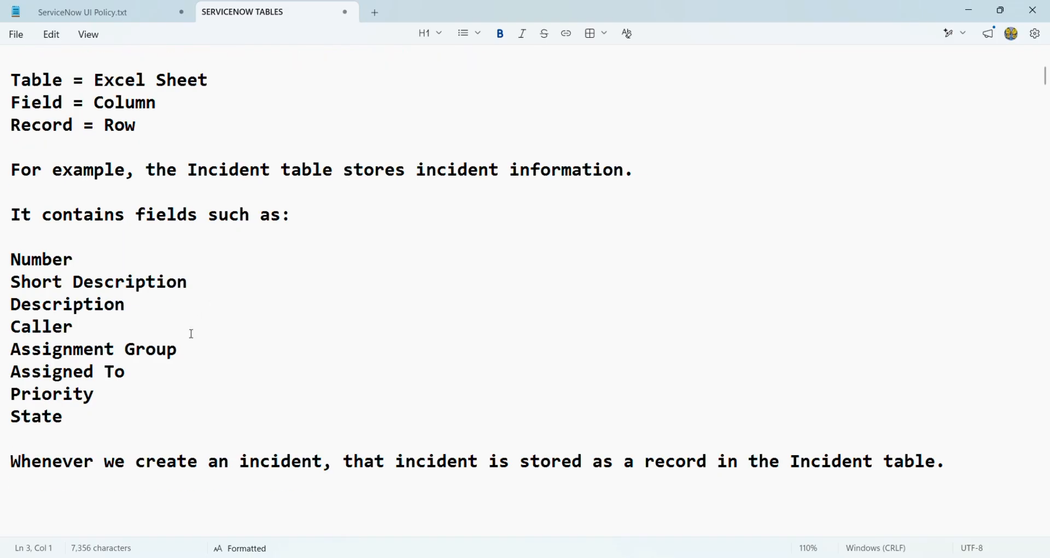
scroll(192, 334, down, 7)
scroll(183, 322, up, 4)
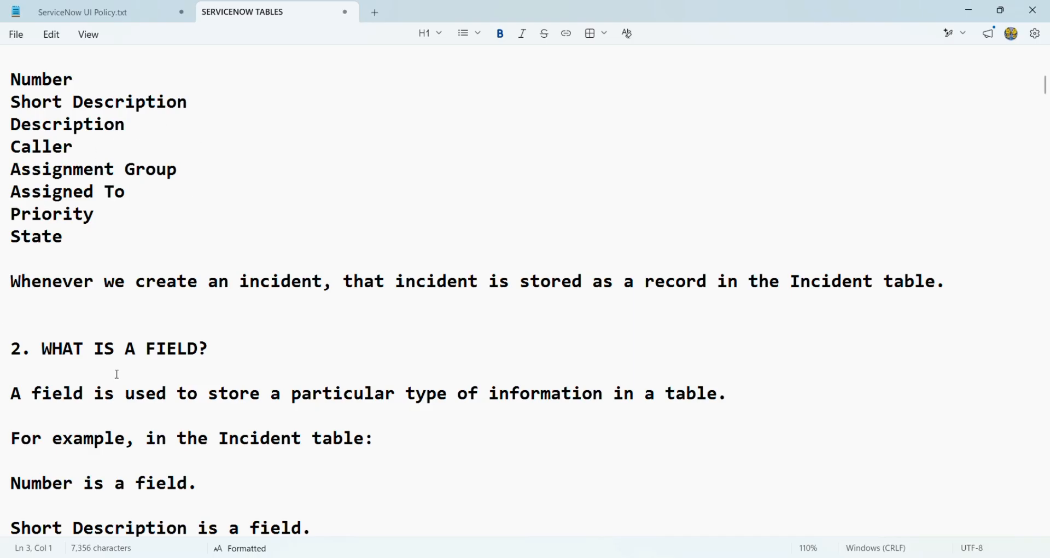
Read section 2 on fields and continue to section 3, WHAT IS A RECORD?
scroll(117, 374, down, 3)
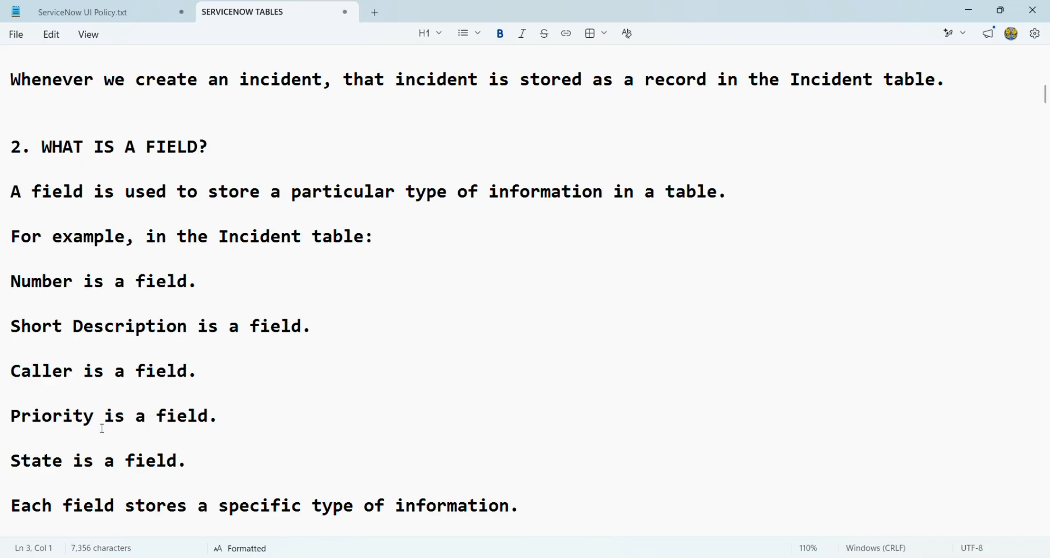
scroll(103, 428, down, 7)
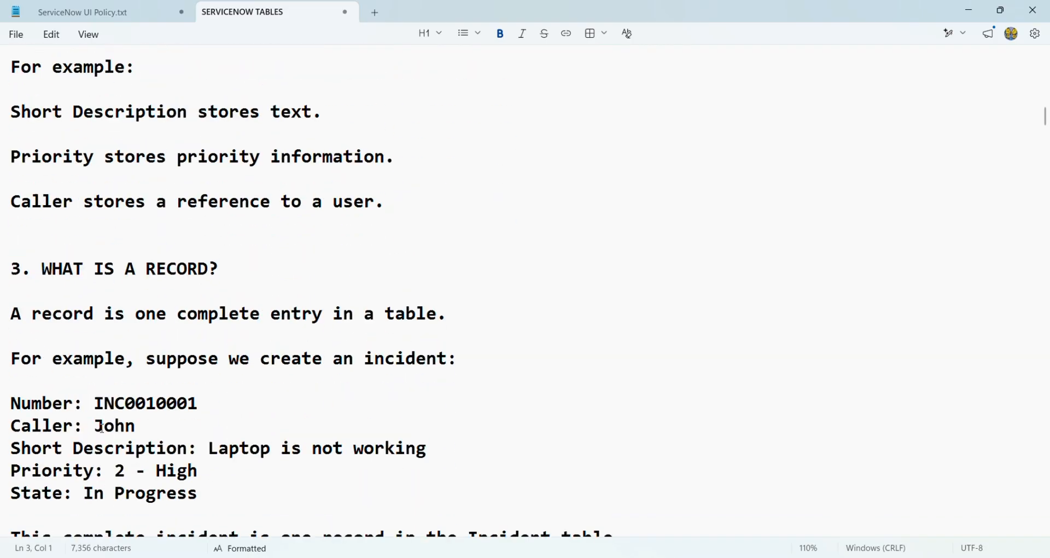
scroll(107, 391, up, 4)
ctrl+scroll(72, 328, up, 4)
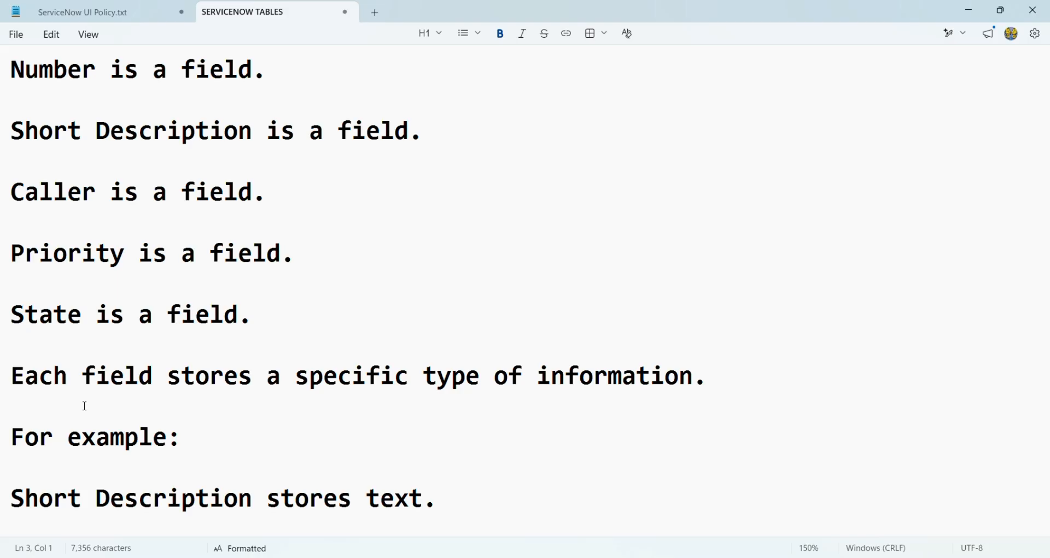
scroll(134, 400, down, 5)
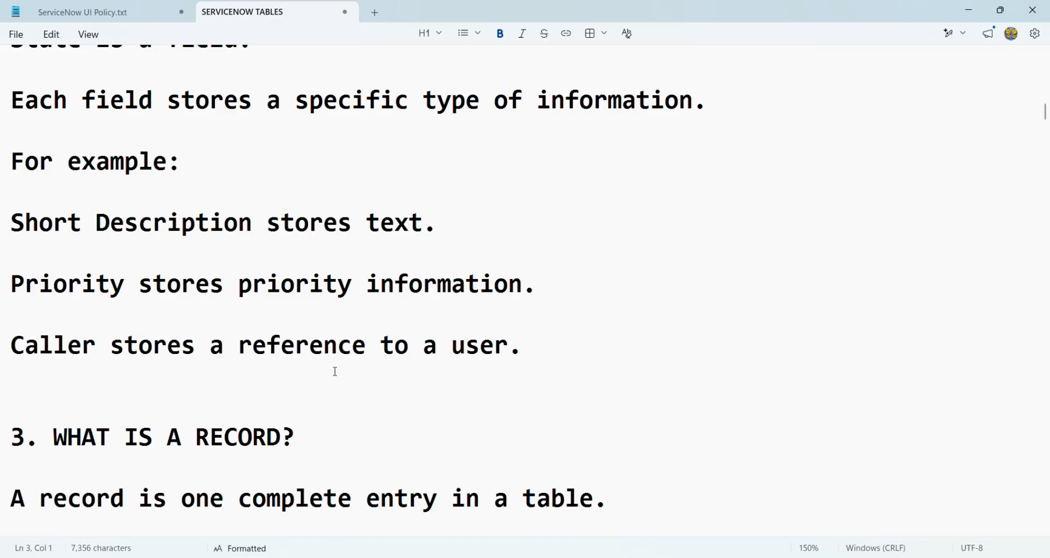
scroll(202, 393, down, 1)
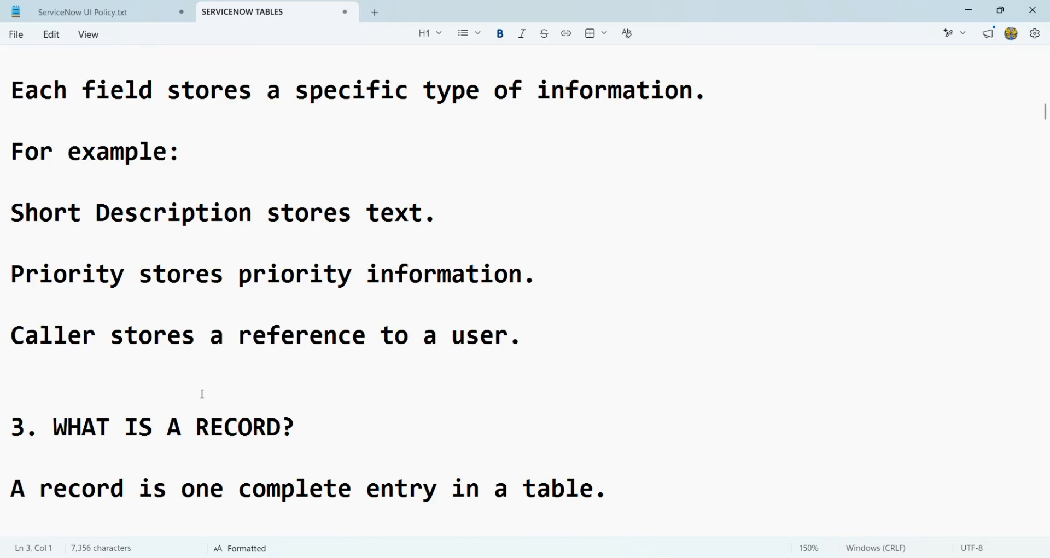
scroll(202, 394, down, 5)
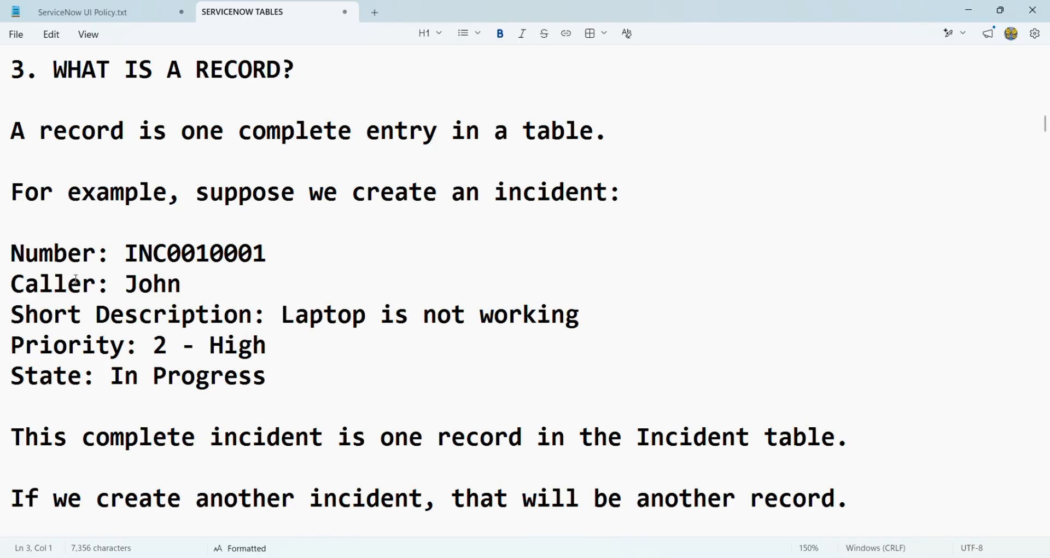
Read the incident record example and section 4's Family Expense table example.
scroll(75, 279, up, 2)
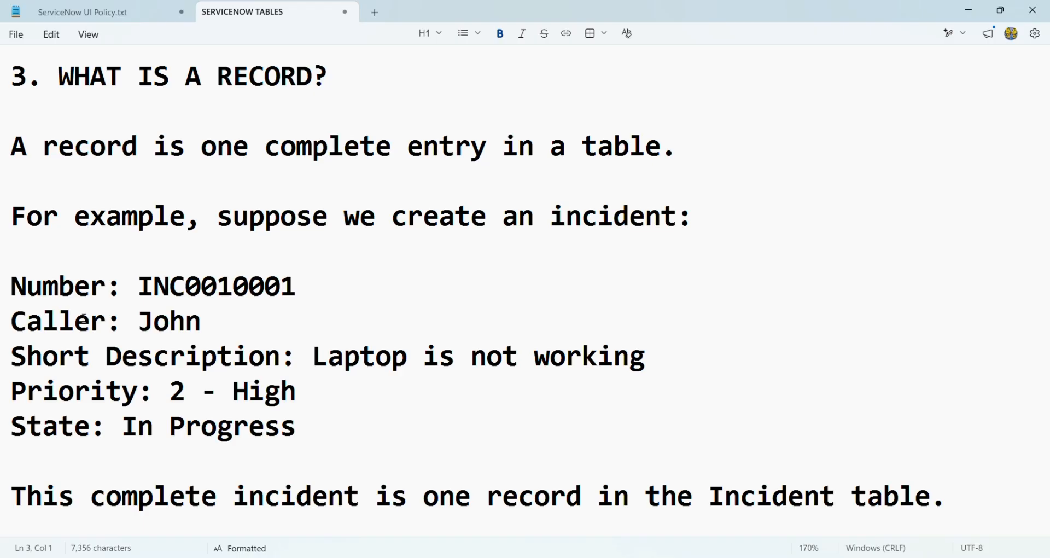
scroll(163, 348, down, 5)
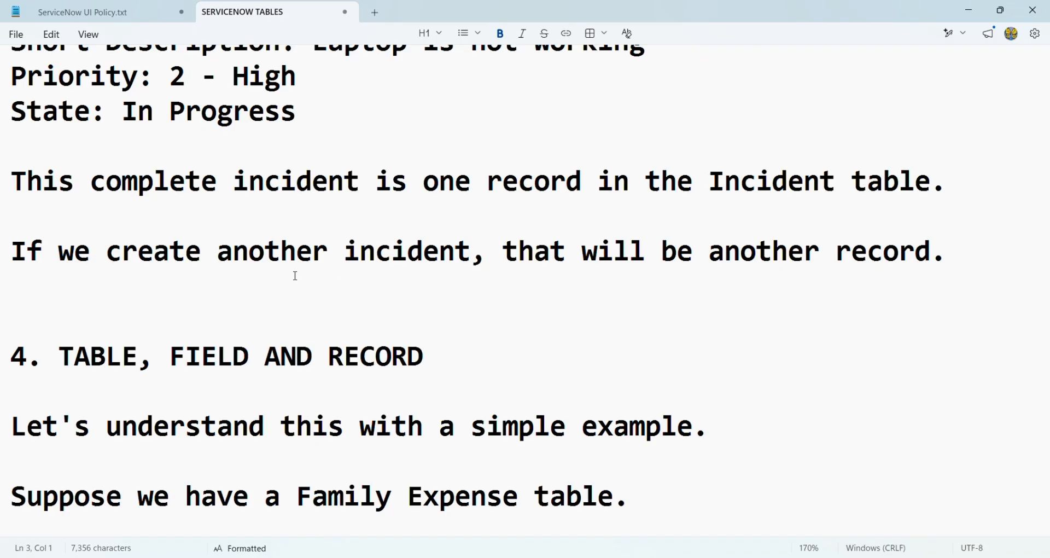
scroll(295, 276, up, 1)
scroll(296, 276, up, 3)
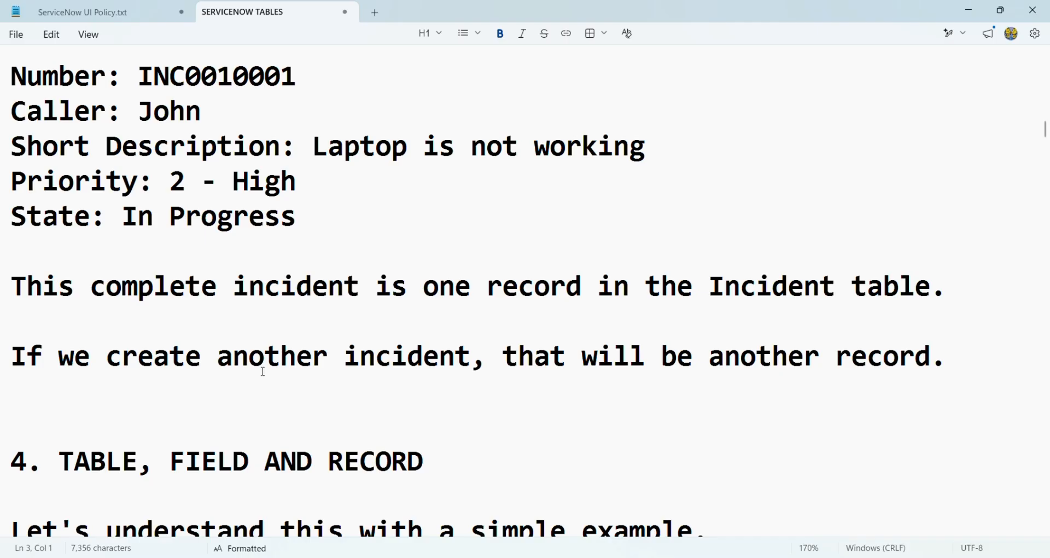
scroll(263, 372, down, 3)
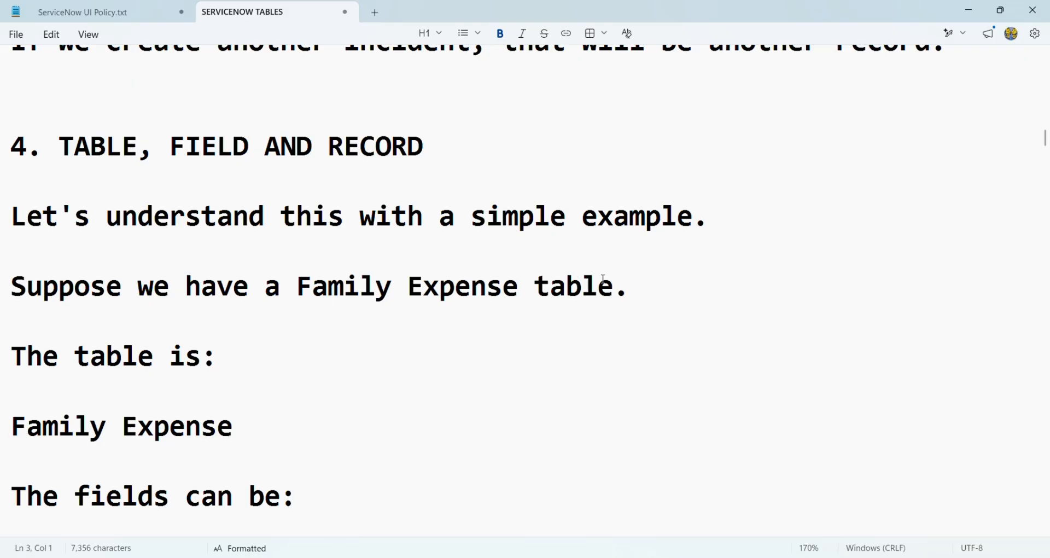
scroll(164, 329, down, 4)
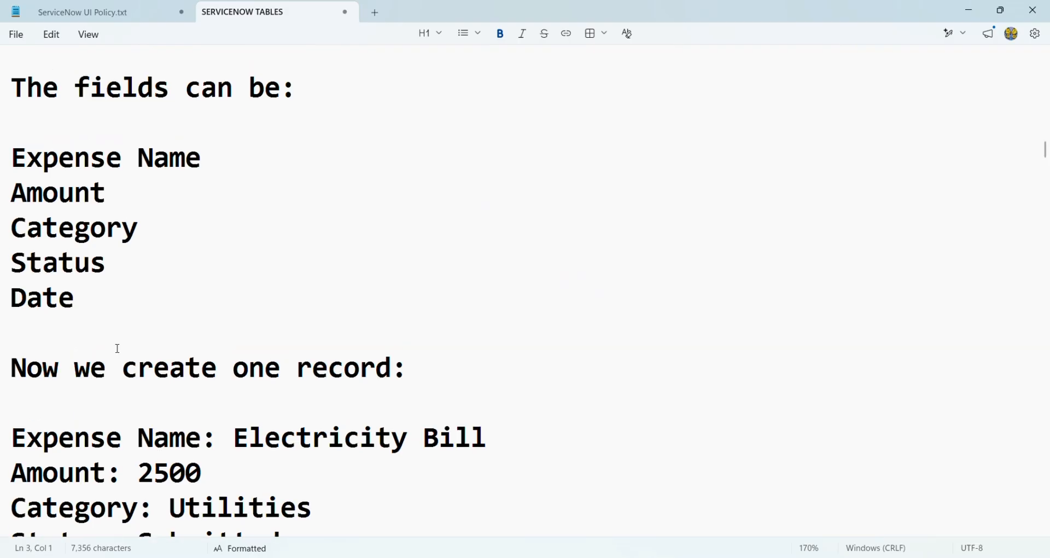
scroll(120, 328, up, 2)
scroll(52, 235, up, 1)
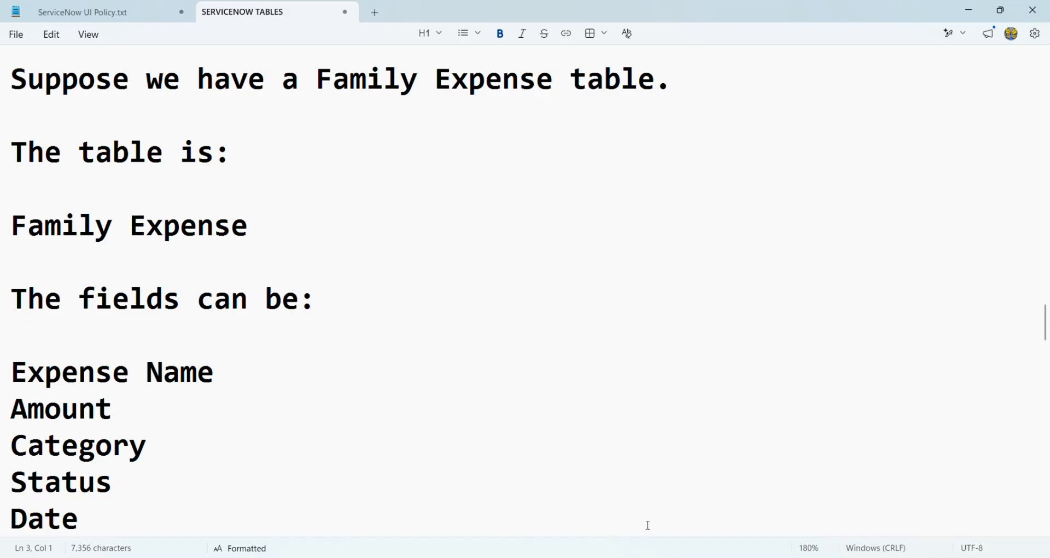
Return to ServiceNow and filter the navigator on 'tables' to find System Definition > Tables.
click(650, 502)
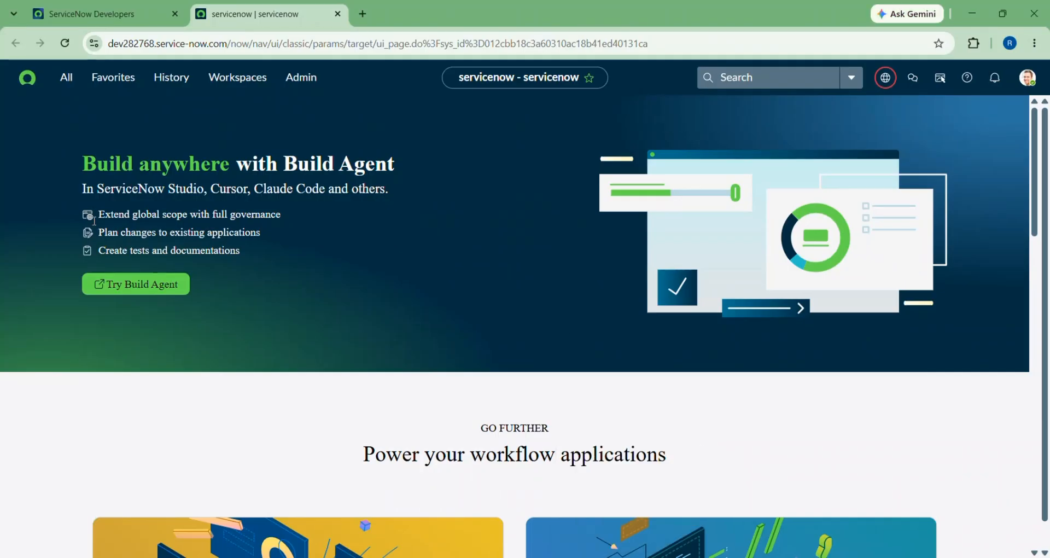
click(65, 81)
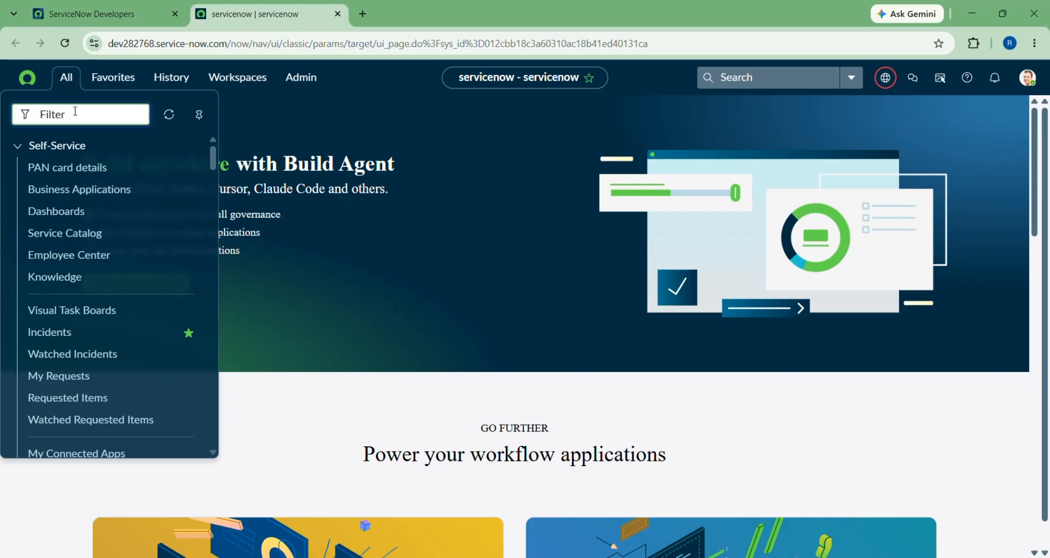
text(s)
key(BackSpace)
text(tables)
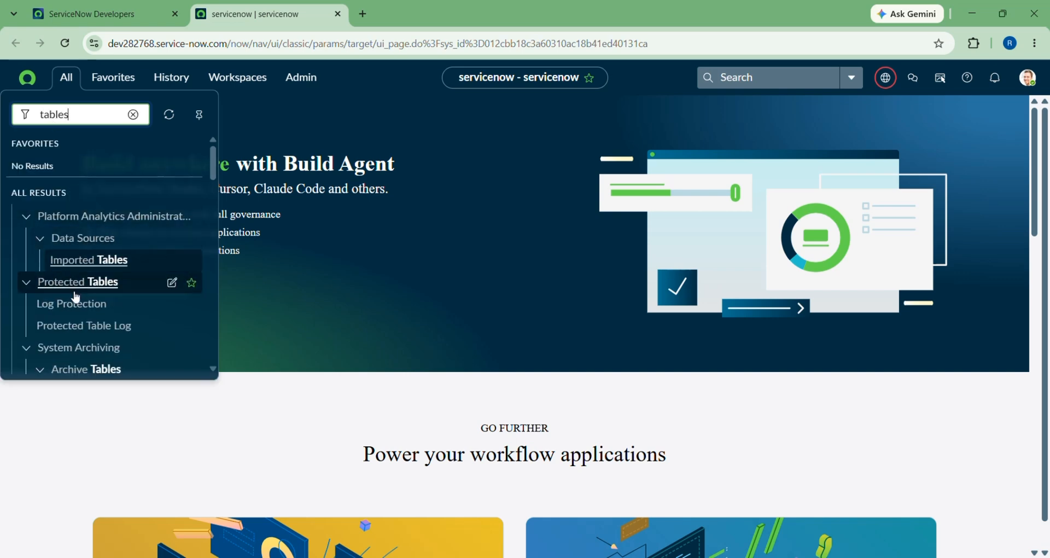
scroll(76, 296, down, 5)
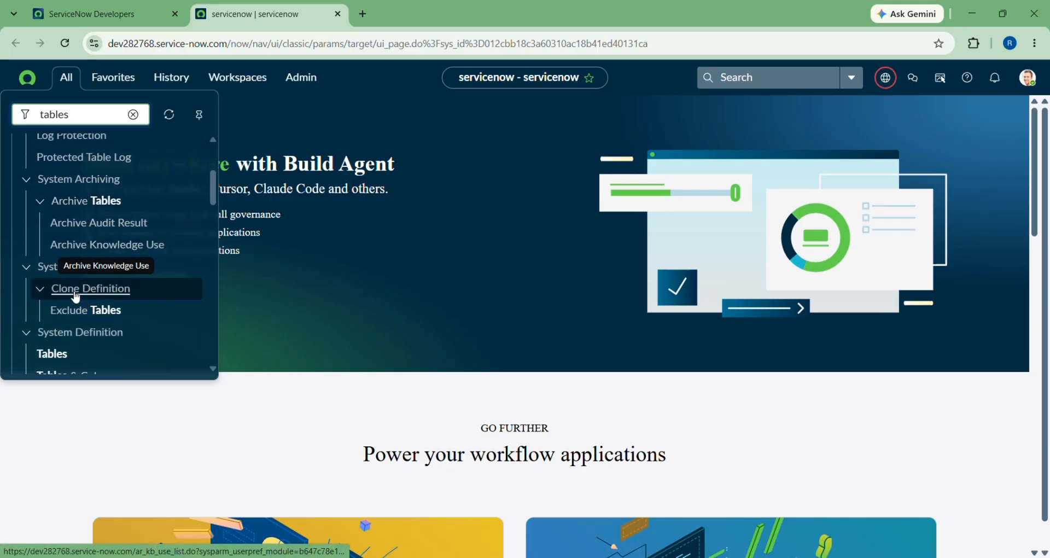
scroll(51, 205, down, 1)
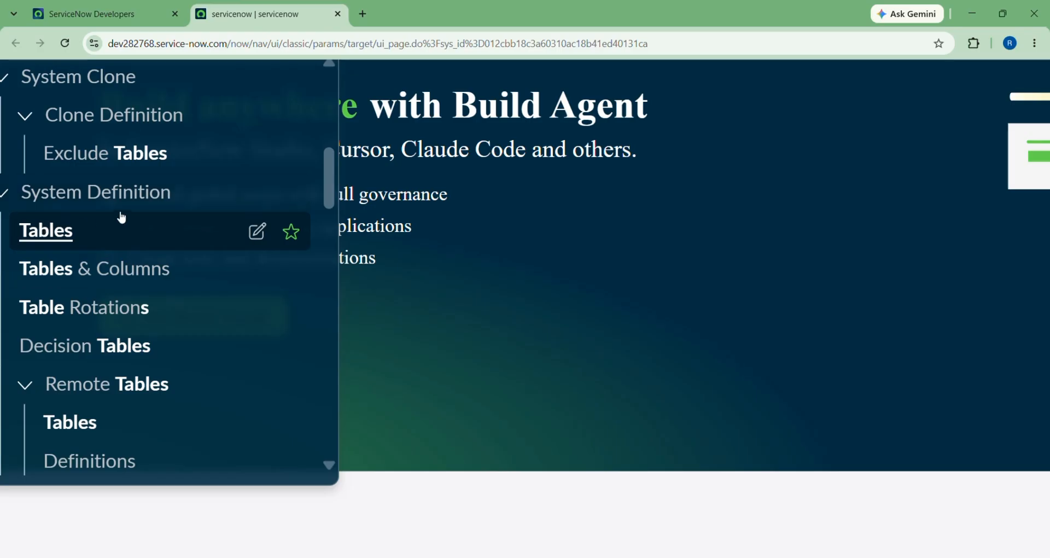
Open System Definition > Tables, showing 5,951 table definitions sorted by label.
click(64, 236)
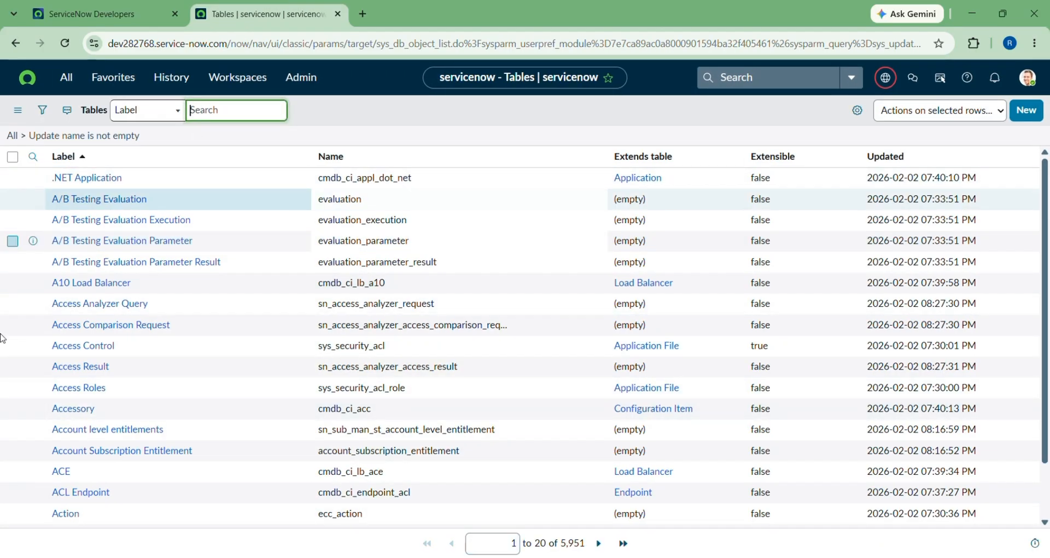
scroll(57, 465, down, 2)
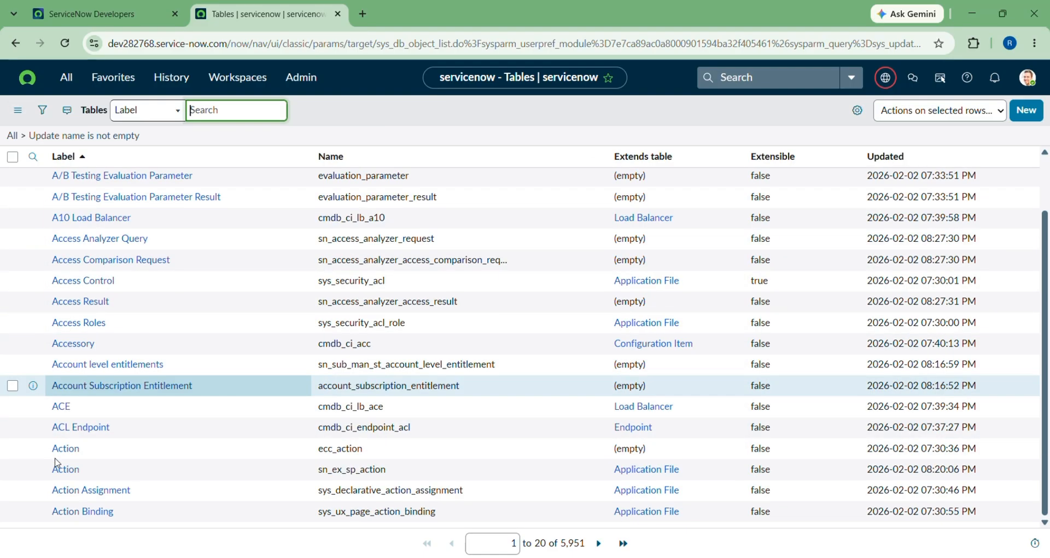
scroll(58, 463, up, 2)
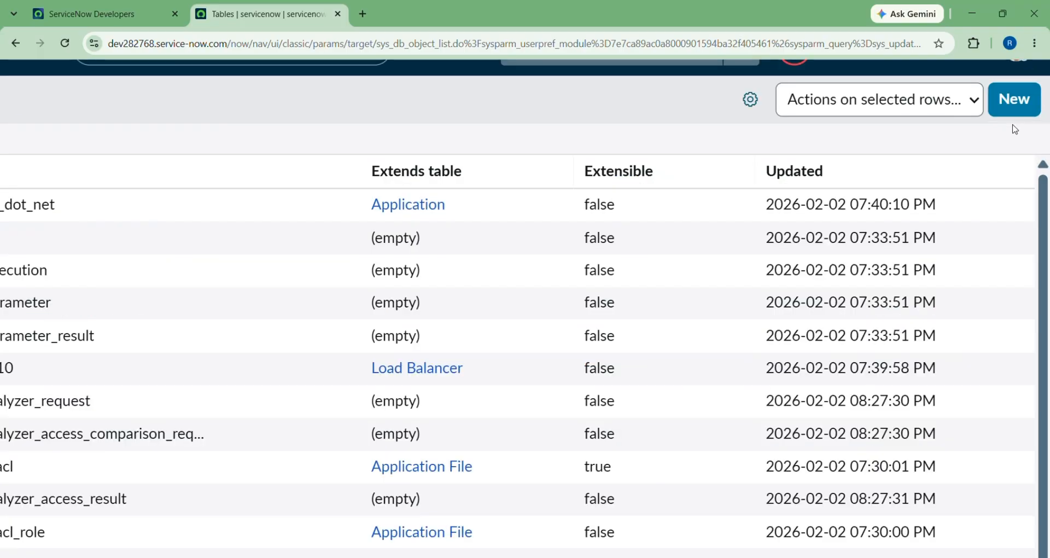
Start a new table and look over the blank table form.
click(1033, 115)
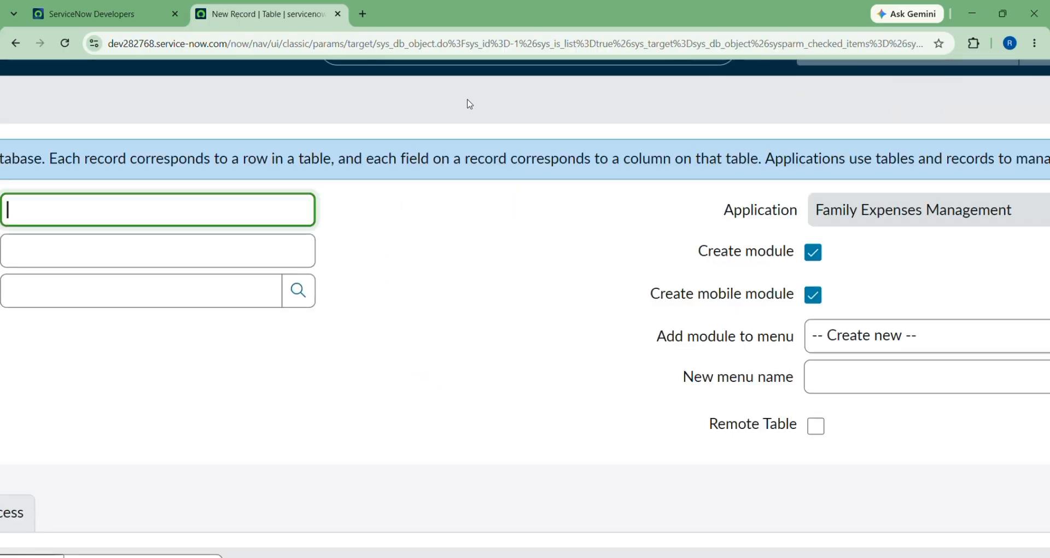
scroll(375, 183, down, 5)
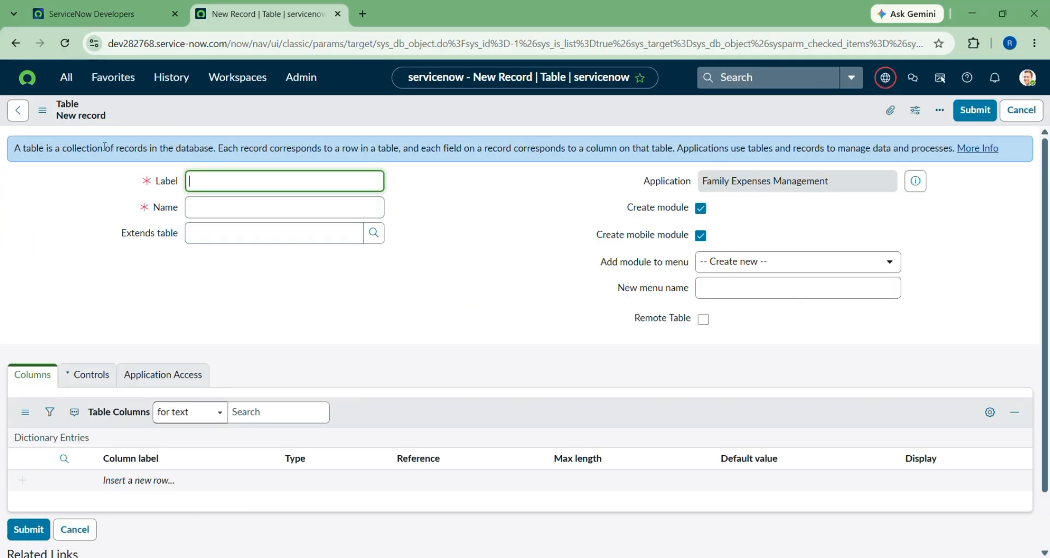
scroll(104, 147, up, 2)
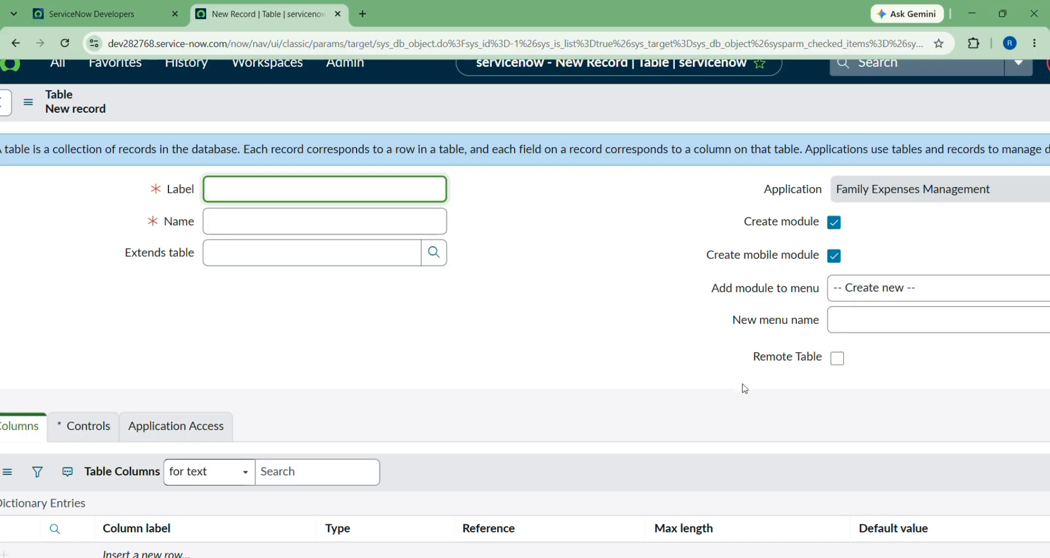
scroll(514, 263, down, 2)
scroll(401, 427, down, 1)
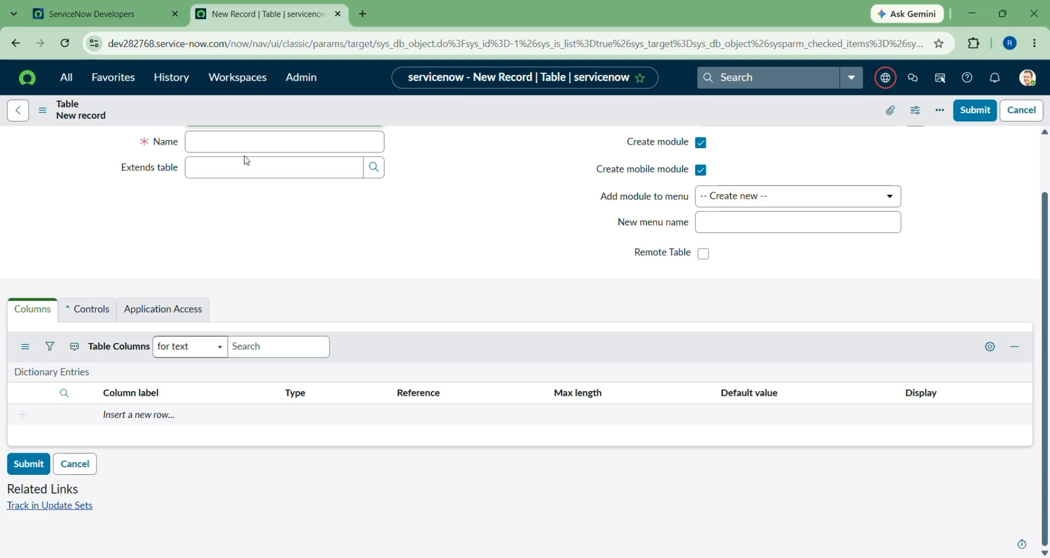
scroll(247, 161, up, 2)
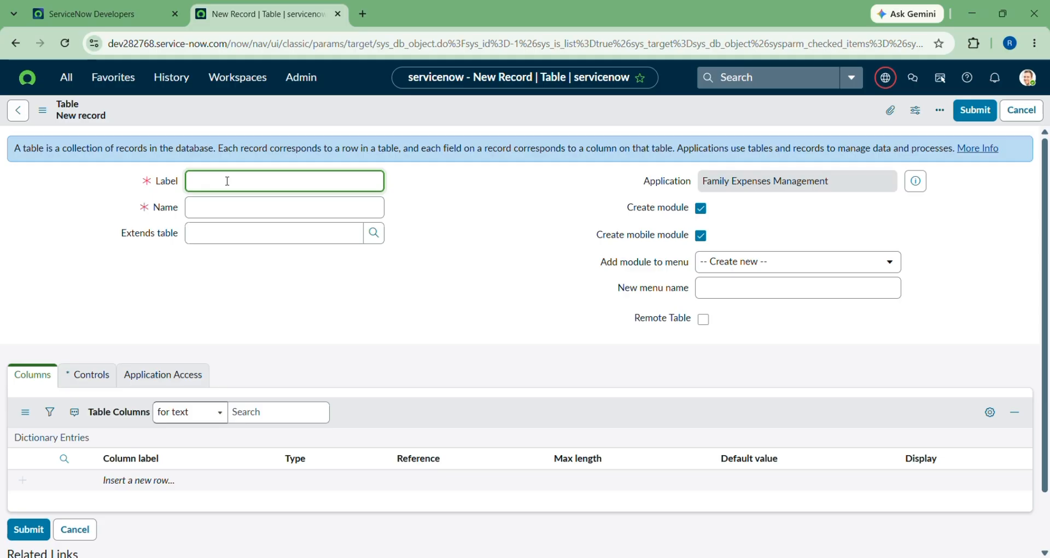
Label the table 'family', generating name x_1642410_family_0_family and menu name family.
text(mily)
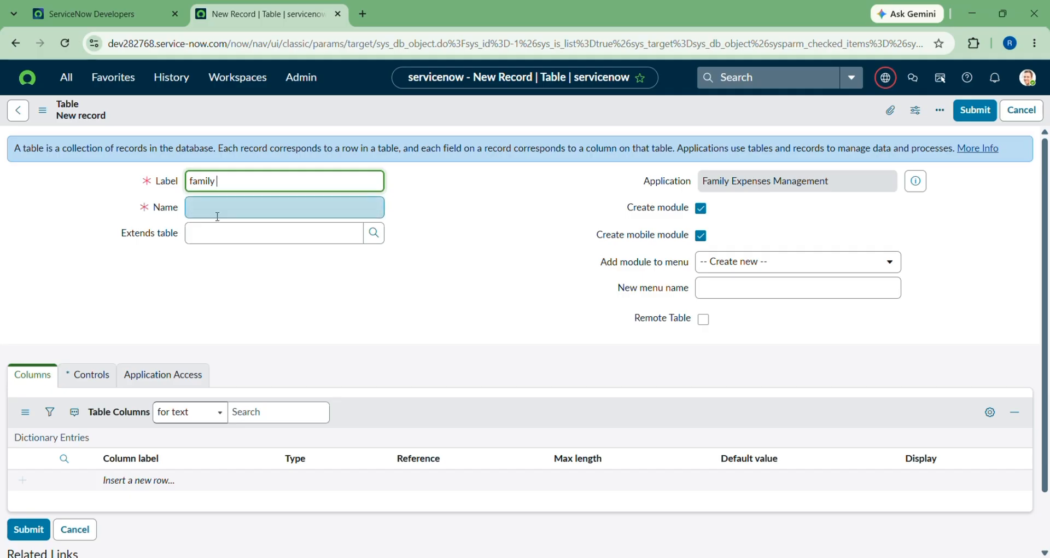
click(238, 210)
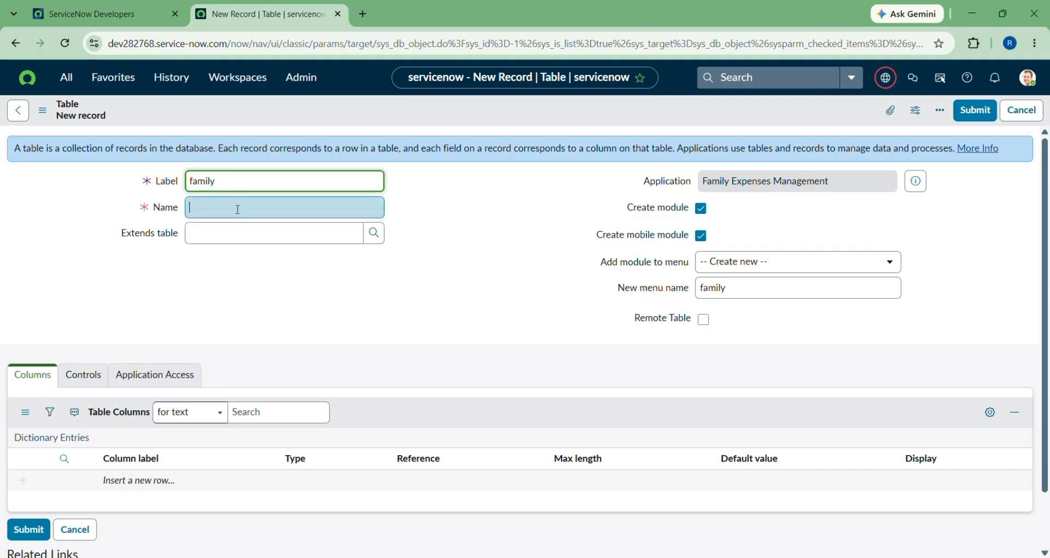
key(Tab)
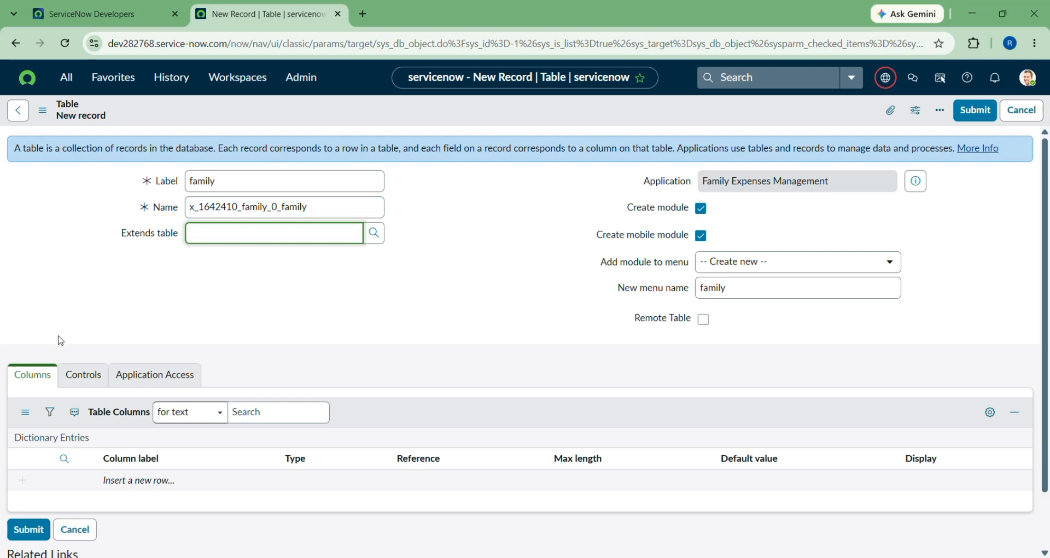
click(60, 340)
scroll(191, 280, down, 1)
scroll(116, 266, down, 1)
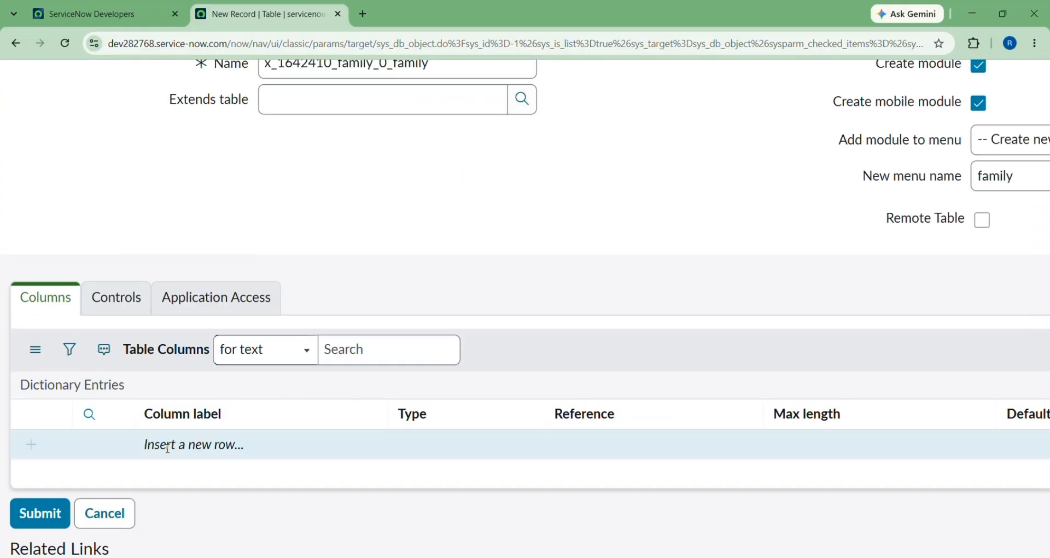
Insert a new column labelled 'number' with data type Integer.
click(189, 443)
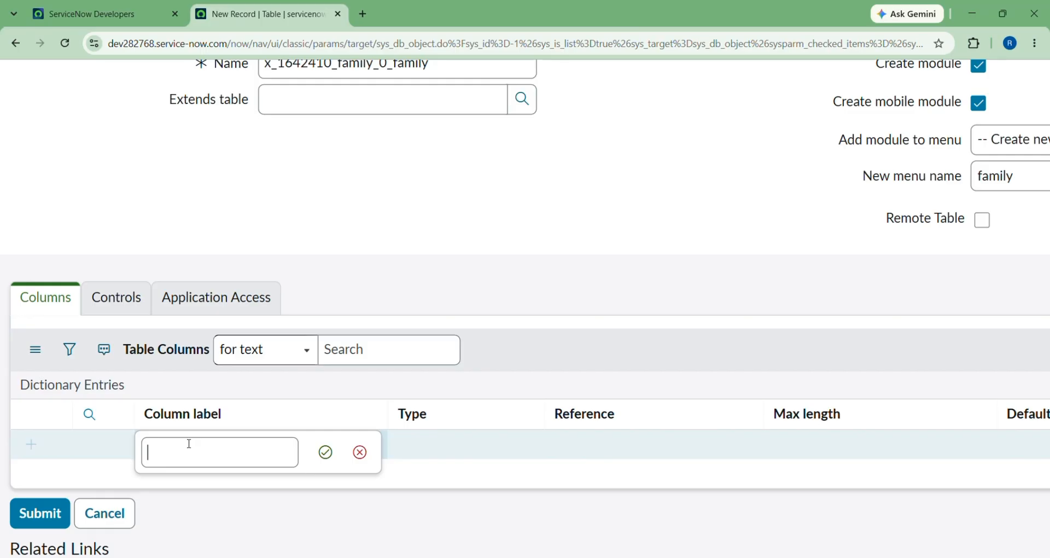
click(208, 453)
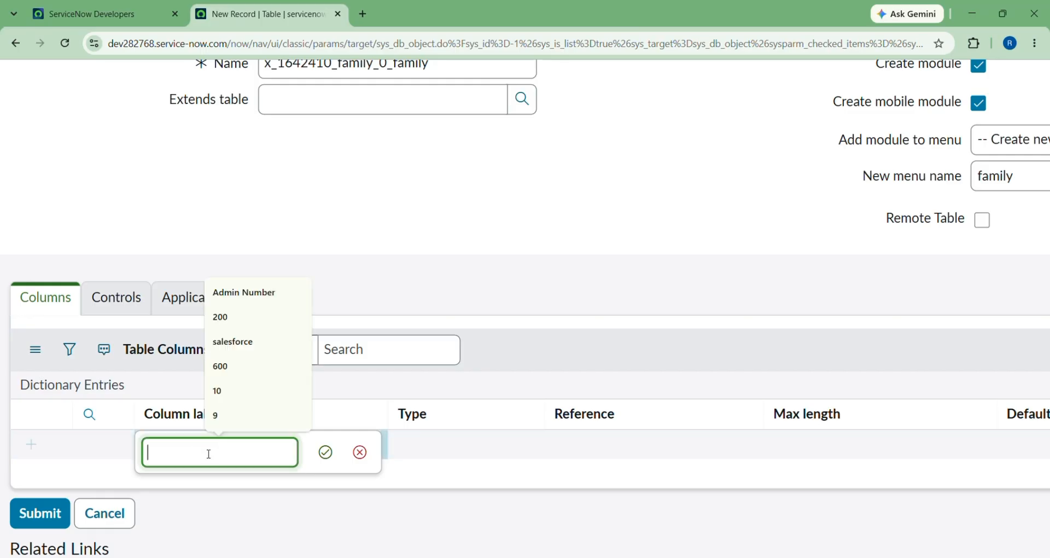
text(number)
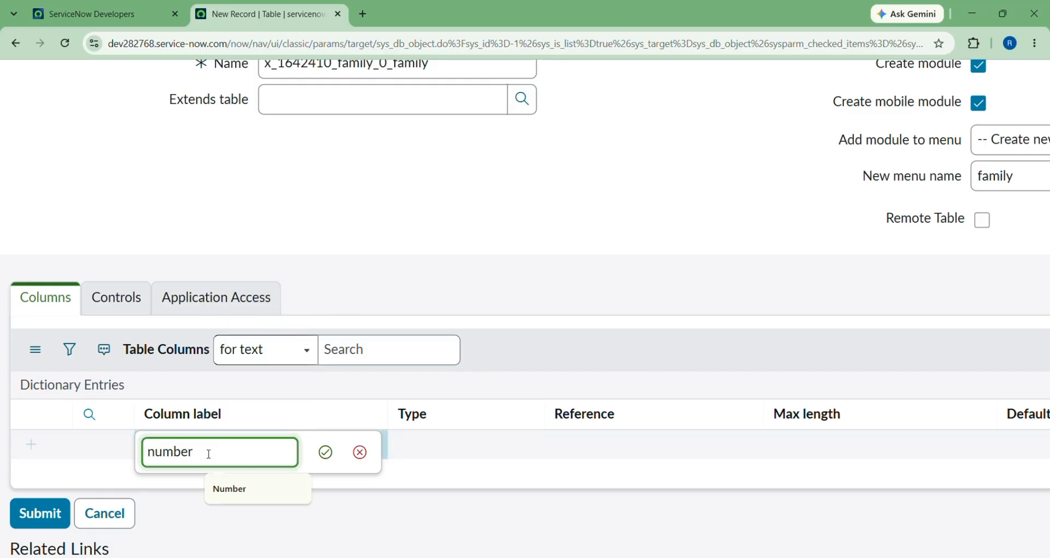
click(326, 451)
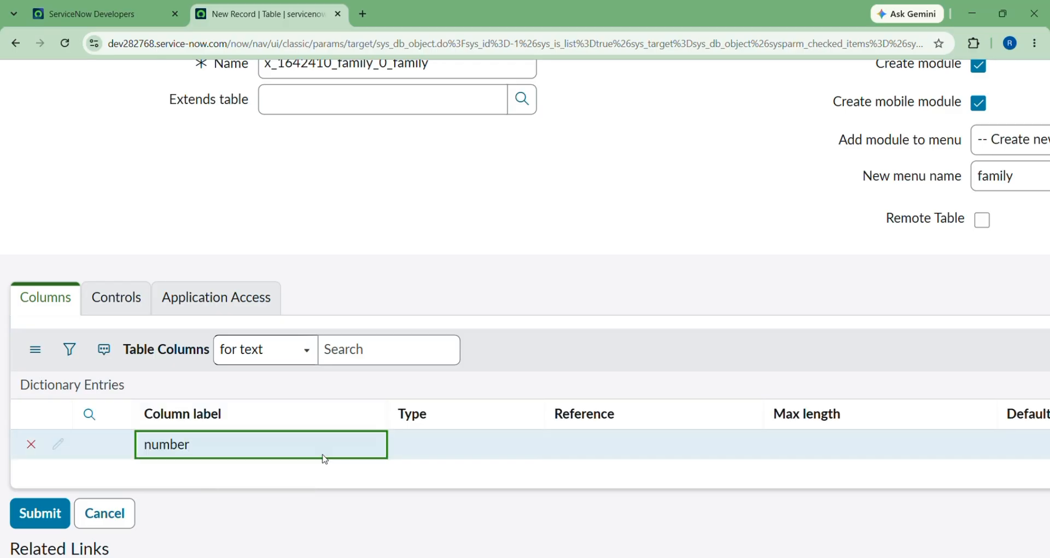
click(427, 440)
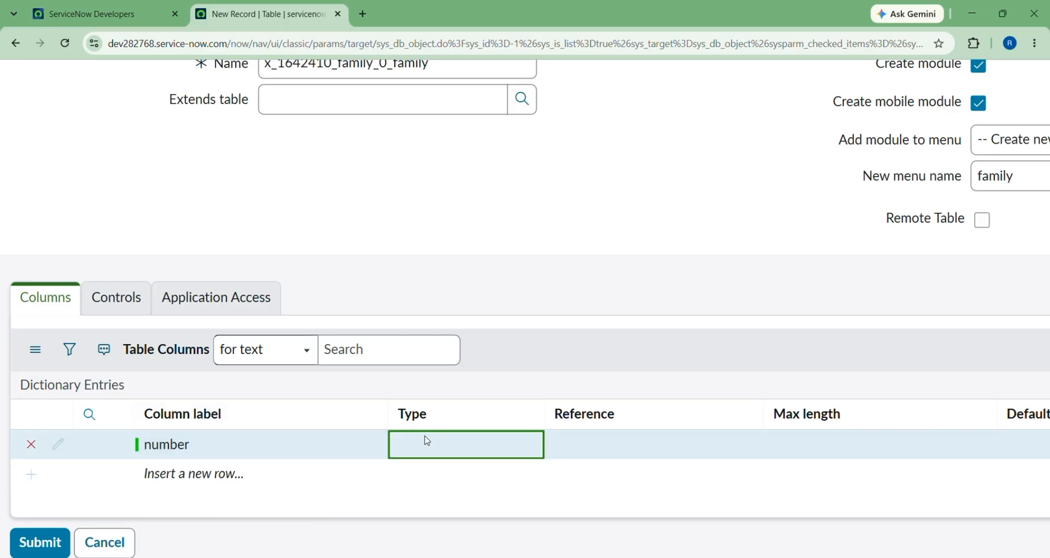
click(427, 441)
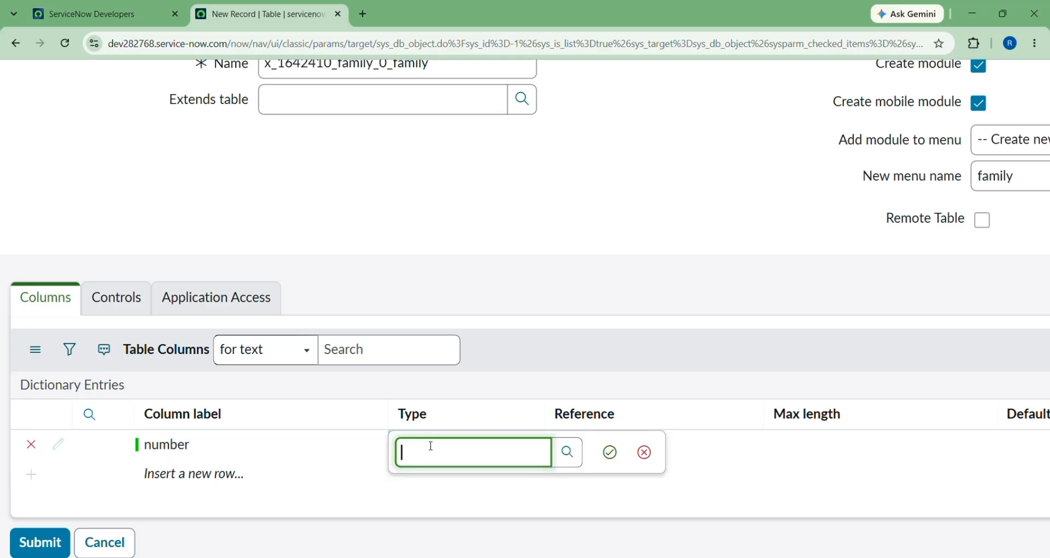
text(interger)
click(609, 452)
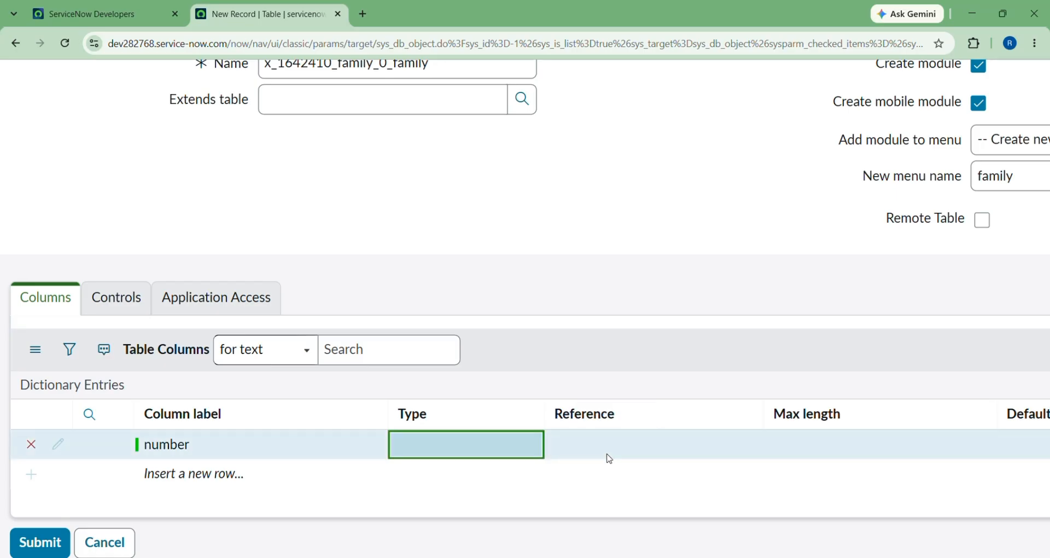
double_click(445, 449)
text(integer)
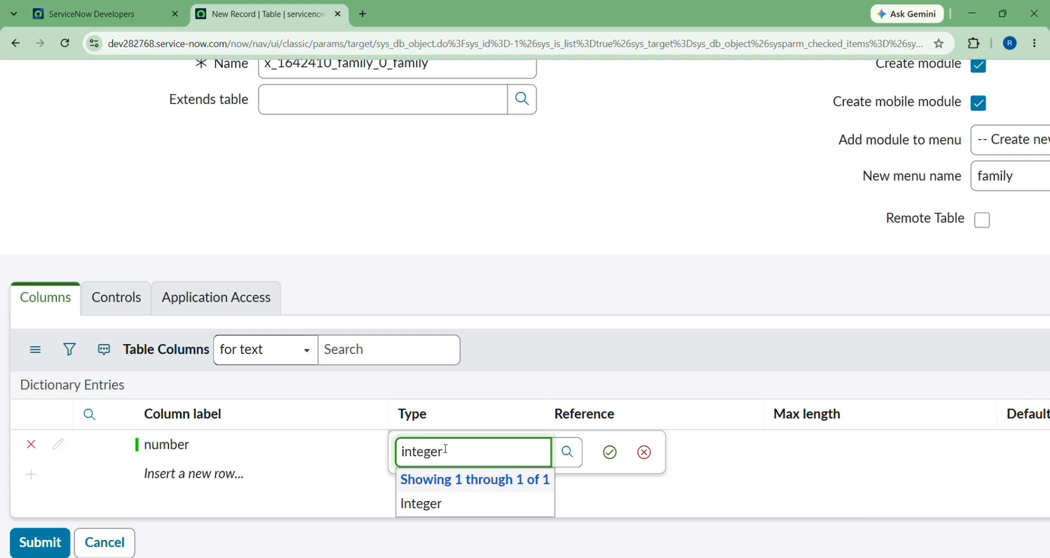
click(610, 452)
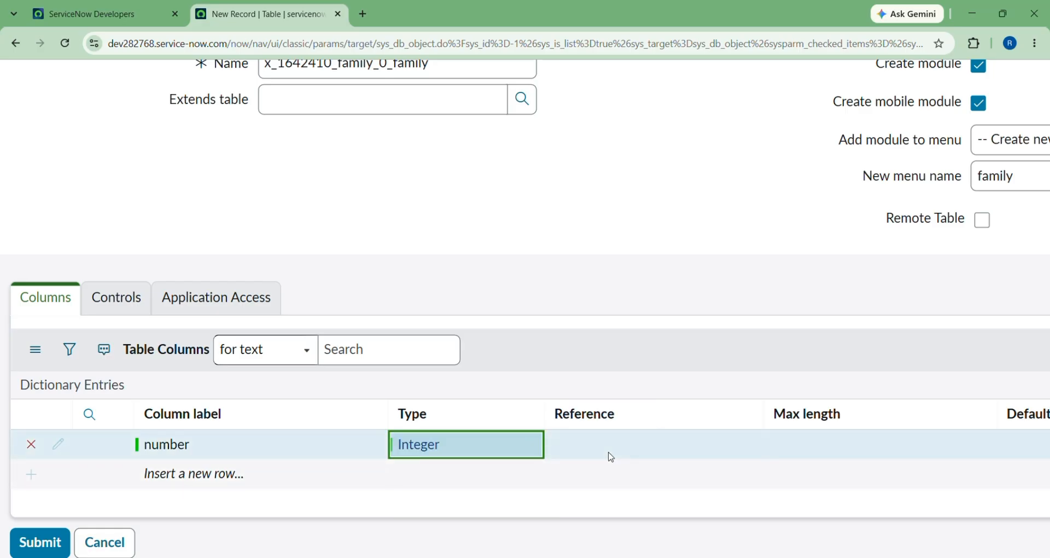
Leave the number column's reference empty and set its max length to 600.
double_click(583, 445)
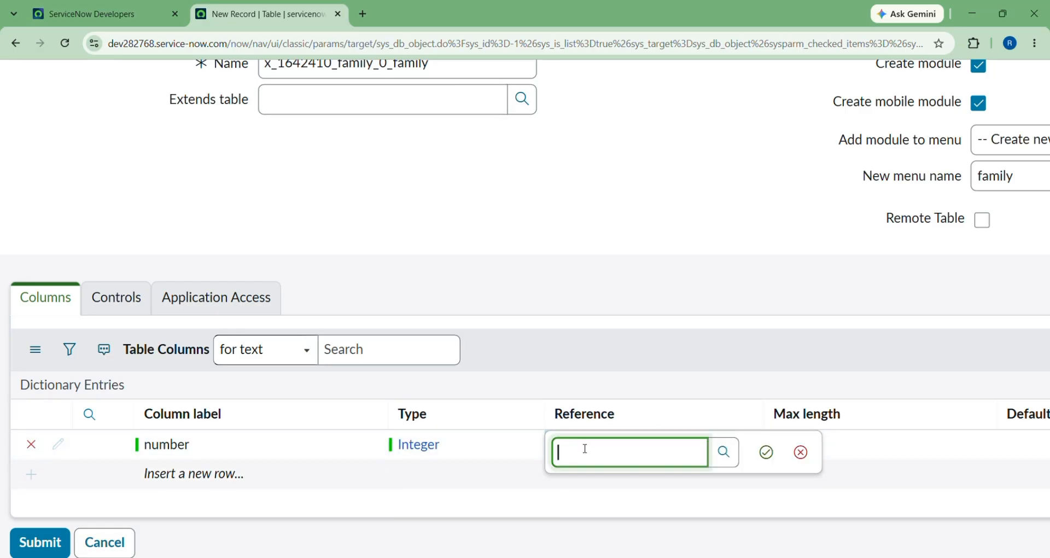
scroll(585, 449, down, 4)
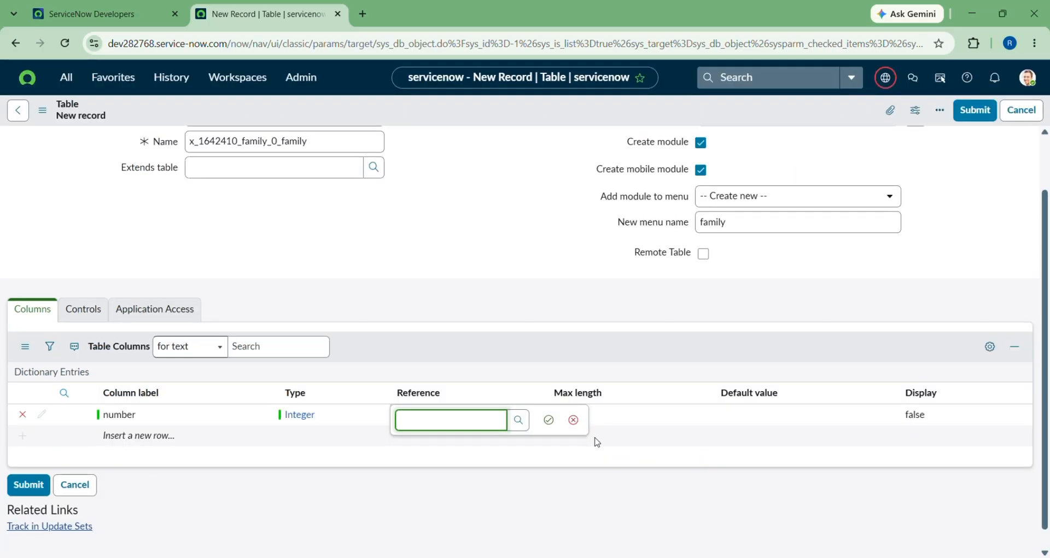
click(614, 429)
double_click(611, 422)
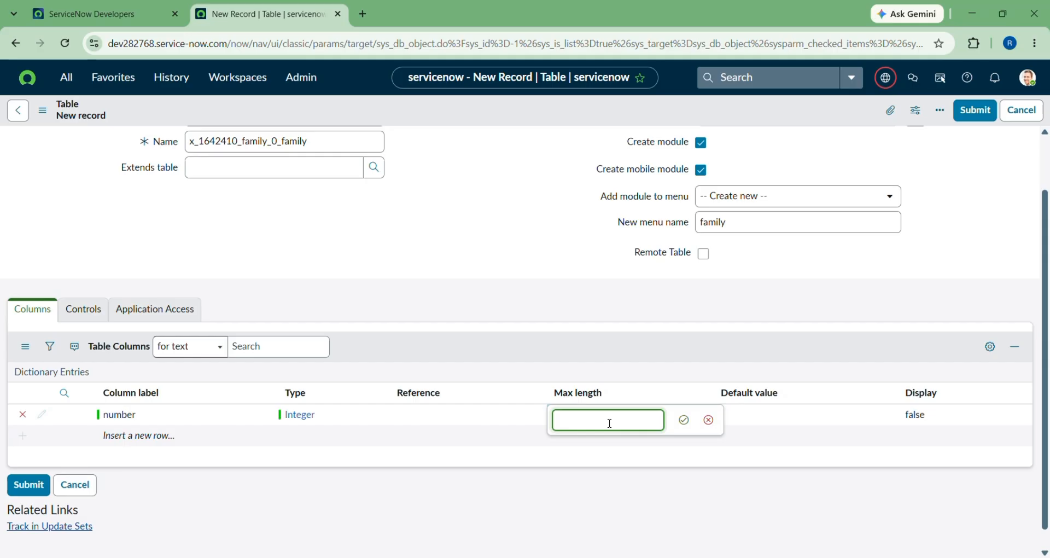
click(610, 423)
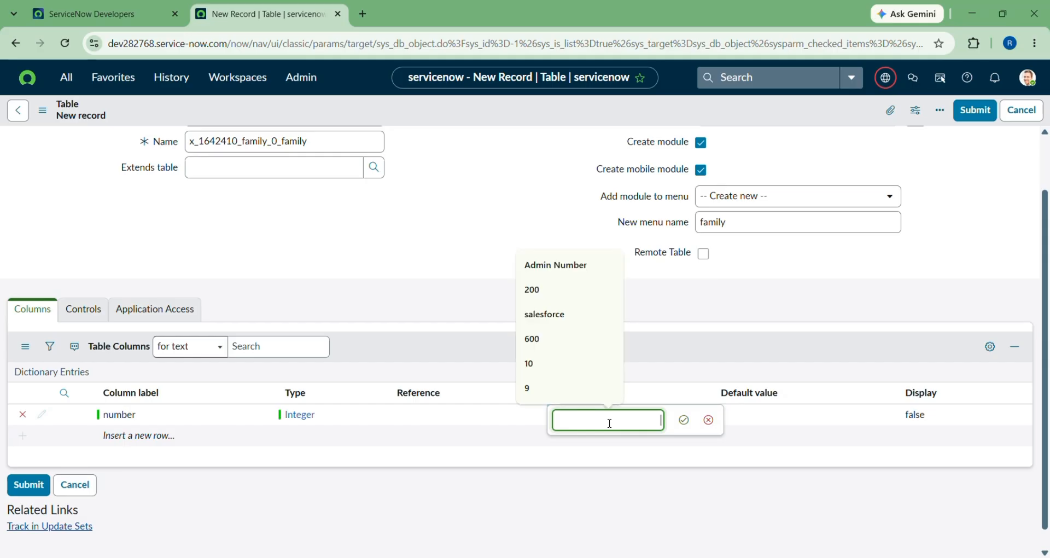
click(534, 339)
click(684, 419)
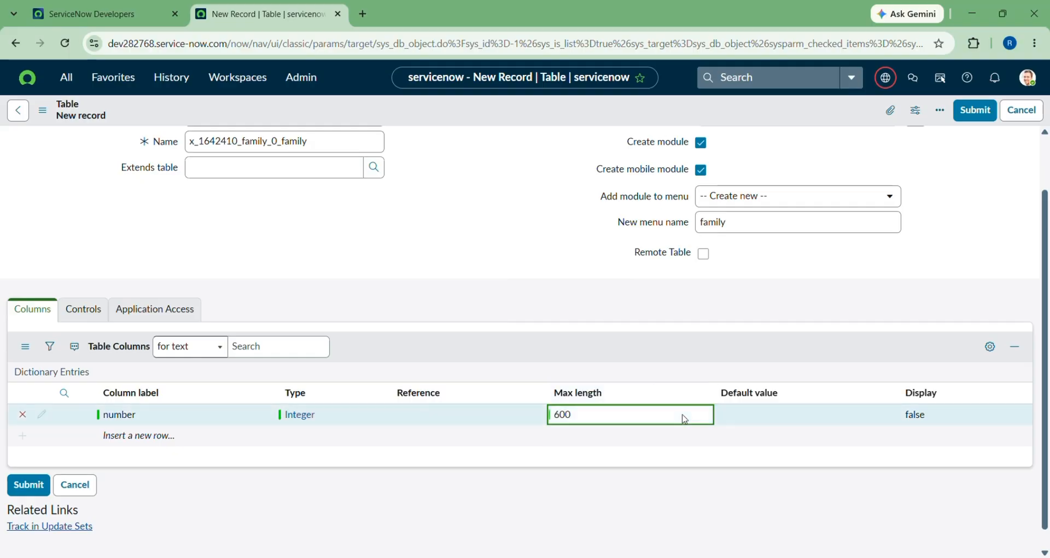
scroll(333, 379, down, 1)
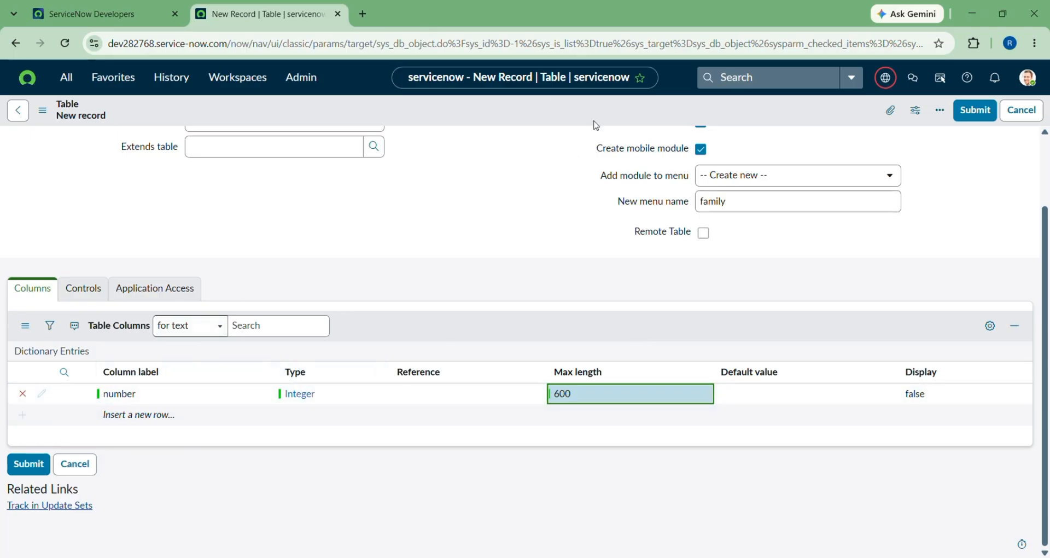
Save the family table and review its 7 columns: Number (Integer, 600) plus six system fields.
right_click(554, 106)
click(575, 112)
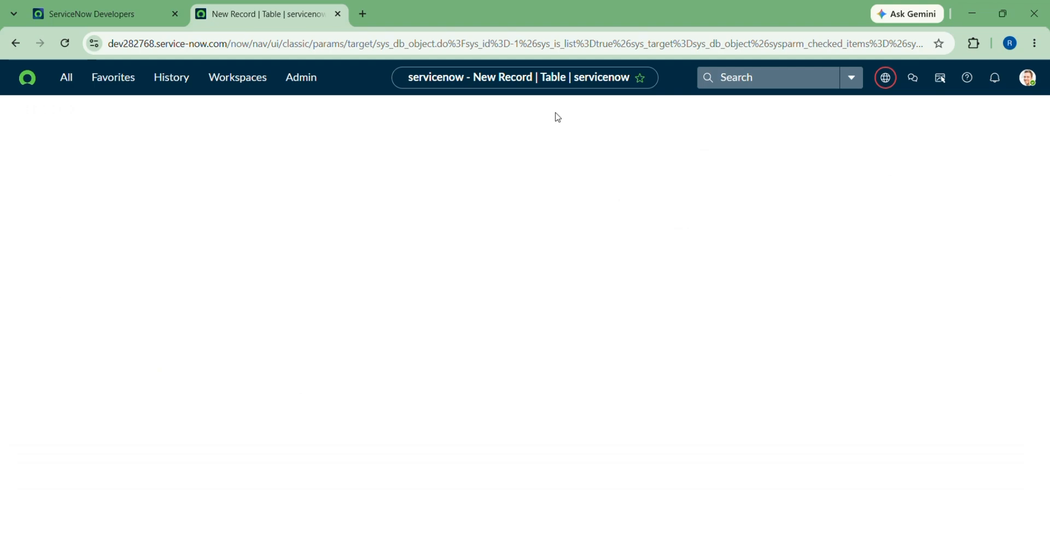
scroll(136, 314, down, 4)
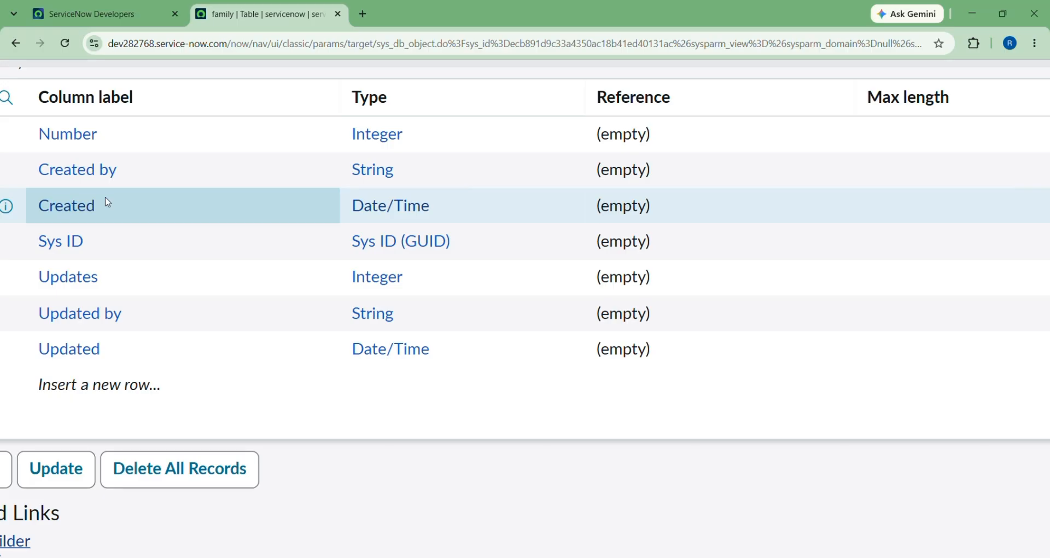
scroll(108, 202, down, 5)
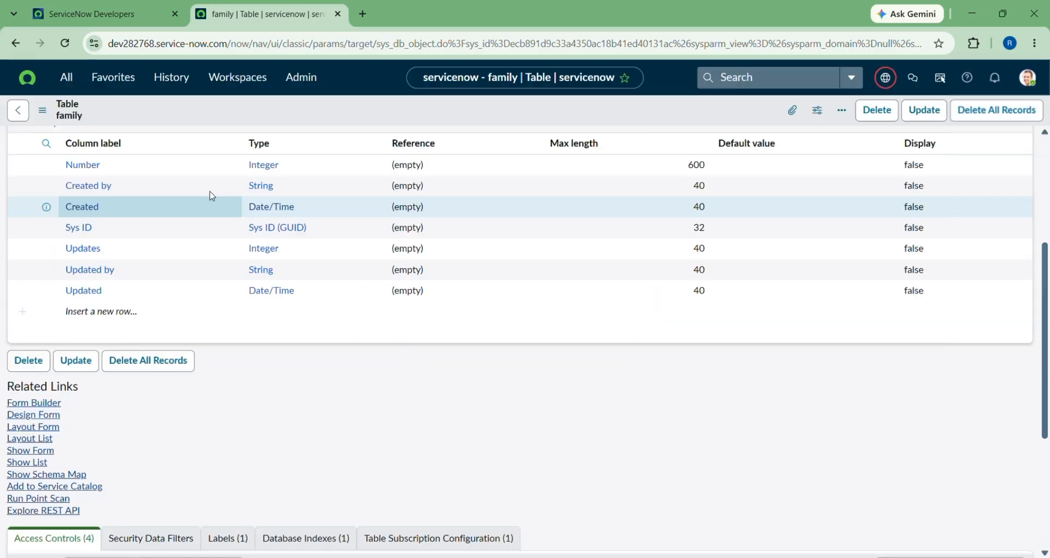
scroll(324, 441, up, 1)
scroll(324, 440, up, 3)
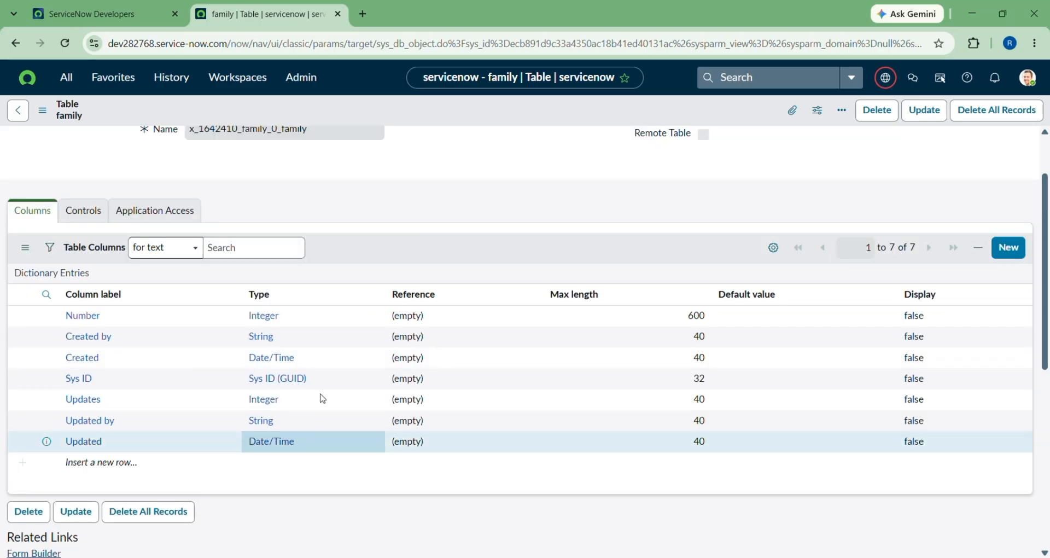
scroll(39, 245, up, 3)
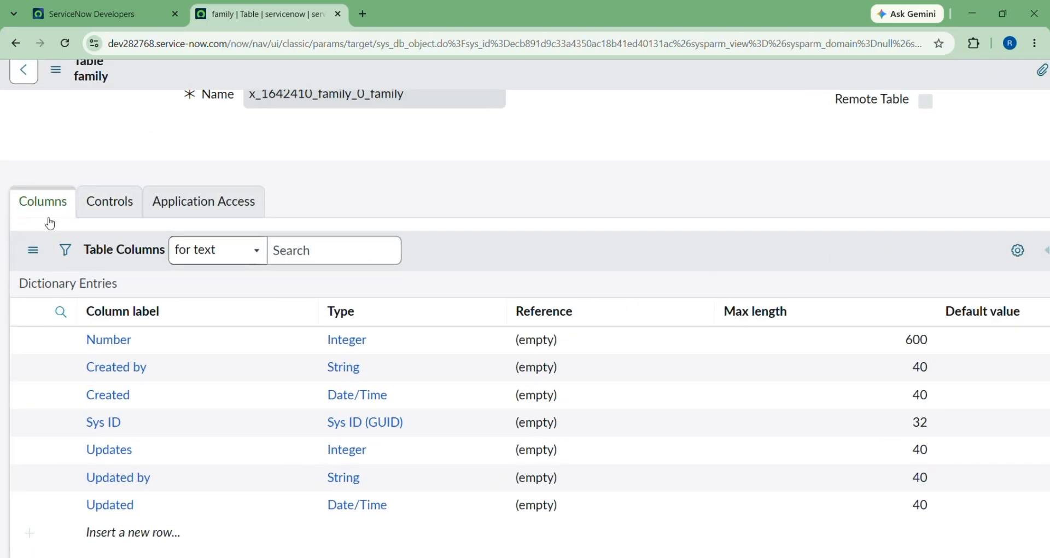
scroll(67, 297, up, 1)
scroll(67, 298, up, 1)
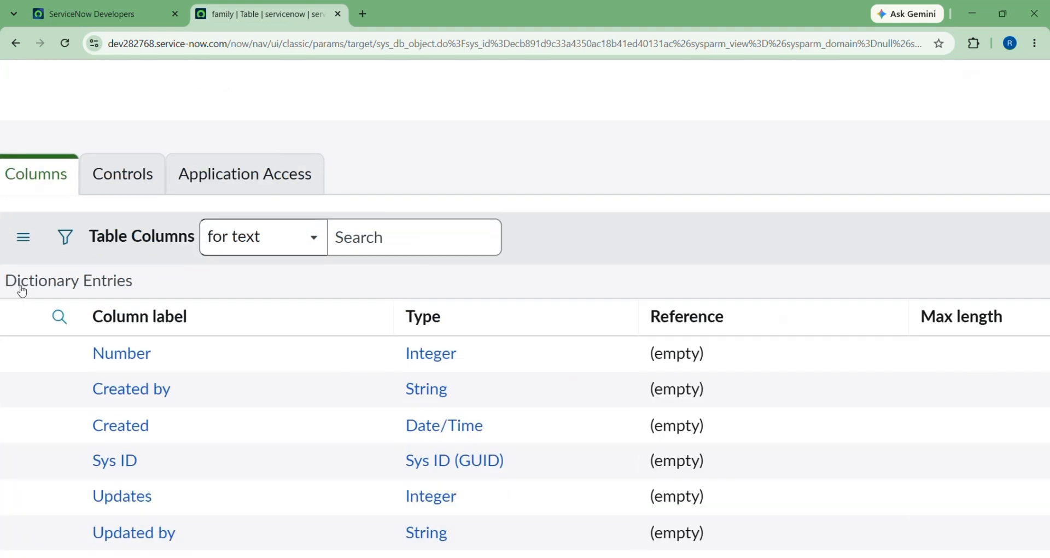
scroll(208, 305, down, 3)
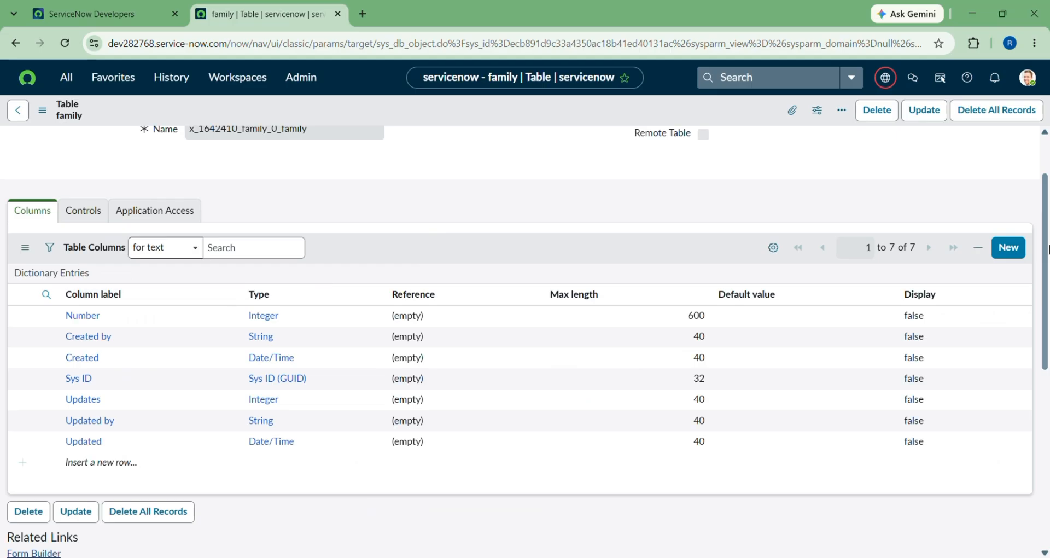
scroll(1008, 243, up, 5)
scroll(1021, 249, right, 2)
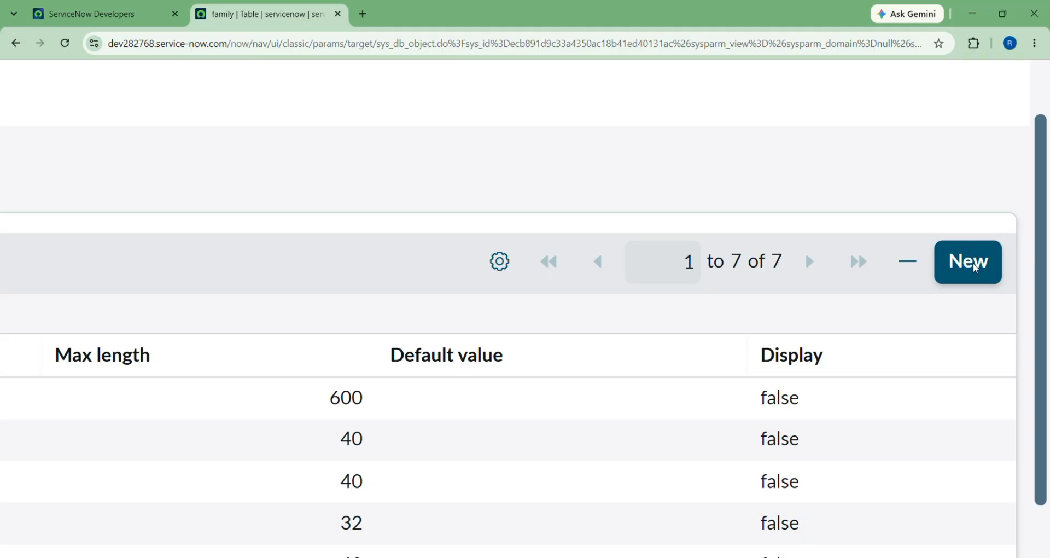
Start a String column on family and try saving, revealing missing label, name and max length.
click(975, 268)
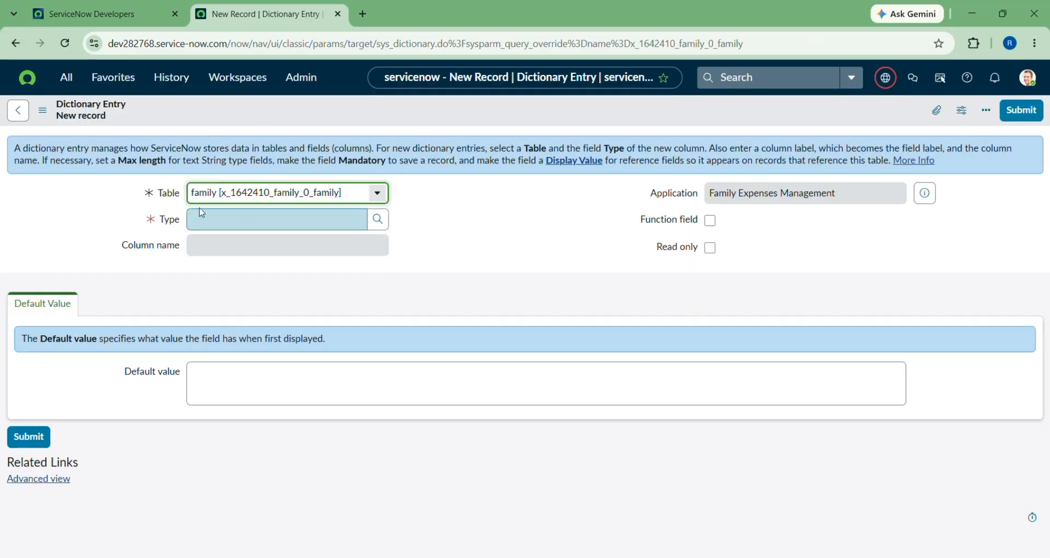
click(225, 221)
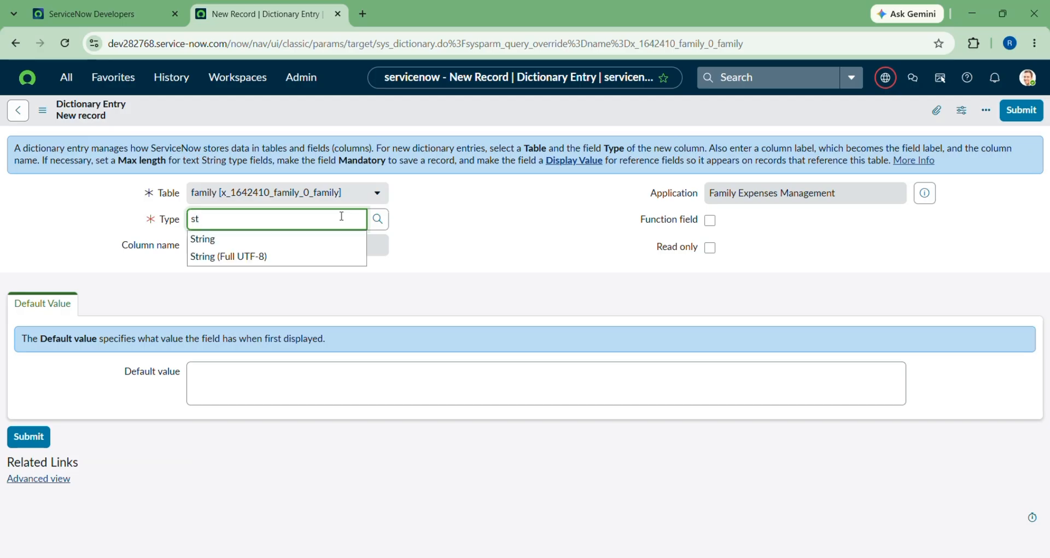
click(200, 239)
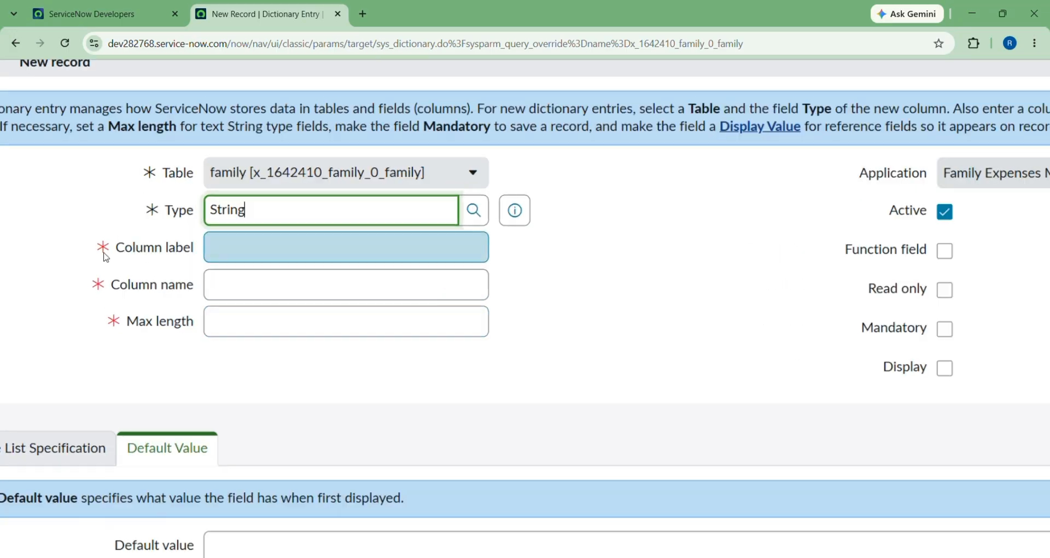
key(BackSpace)
key(BackSpace)
key(BackSpace)
key(BackSpace)
key(BackSpace)
key(BackSpace)
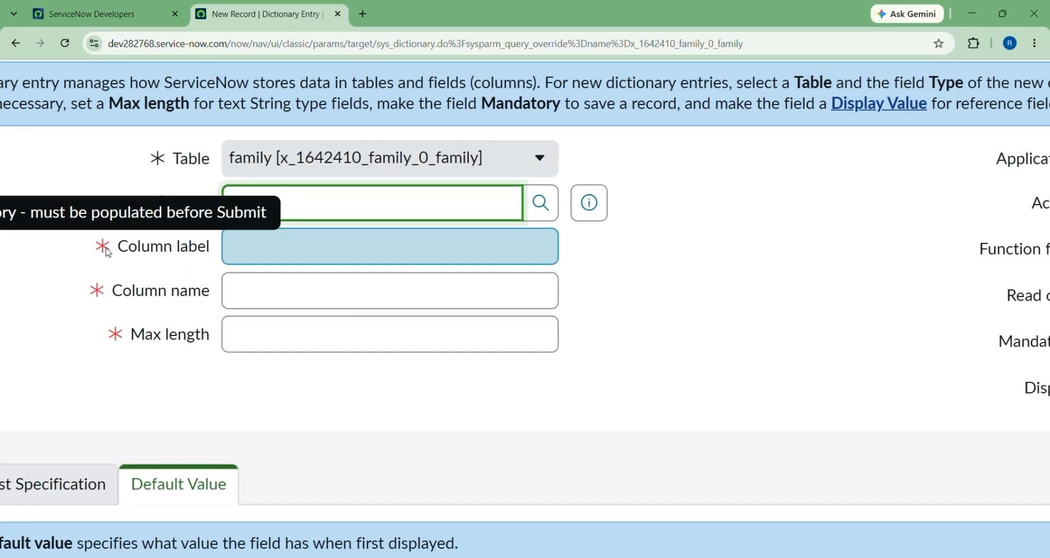
key(ctrl+z)
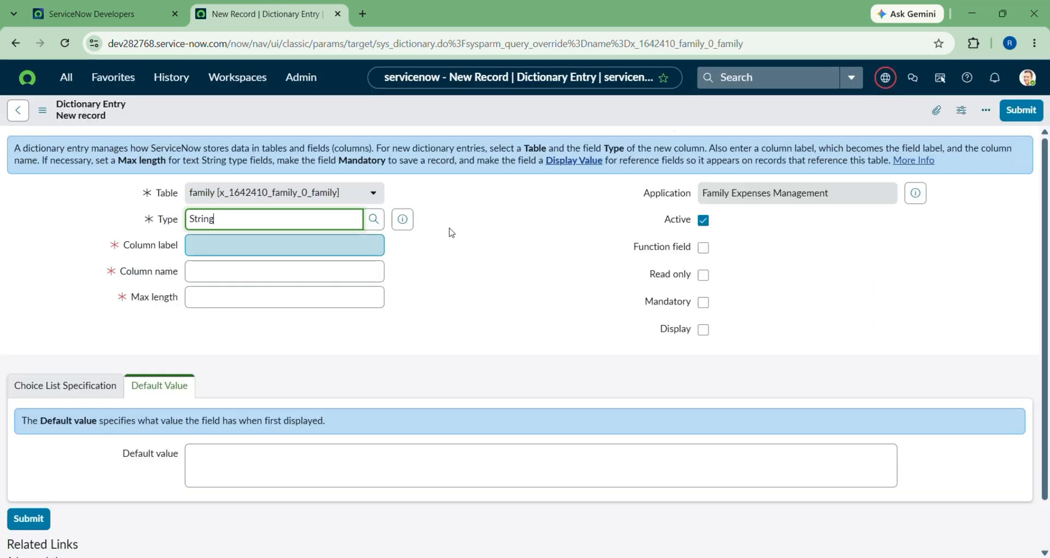
right_click(661, 112)
click(676, 117)
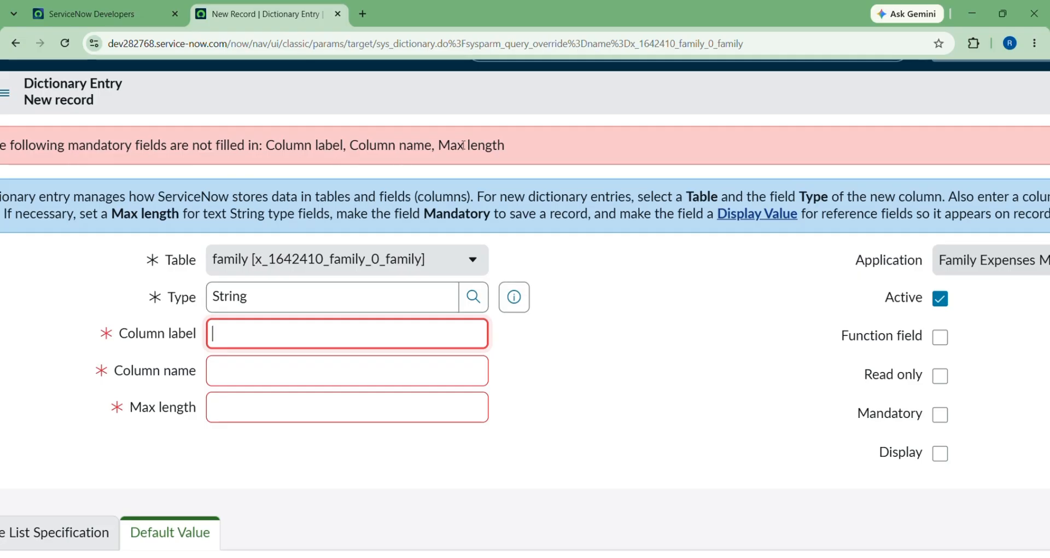
Submit a new family column with label 'name', column name 'name' and max length 40.
click(214, 331)
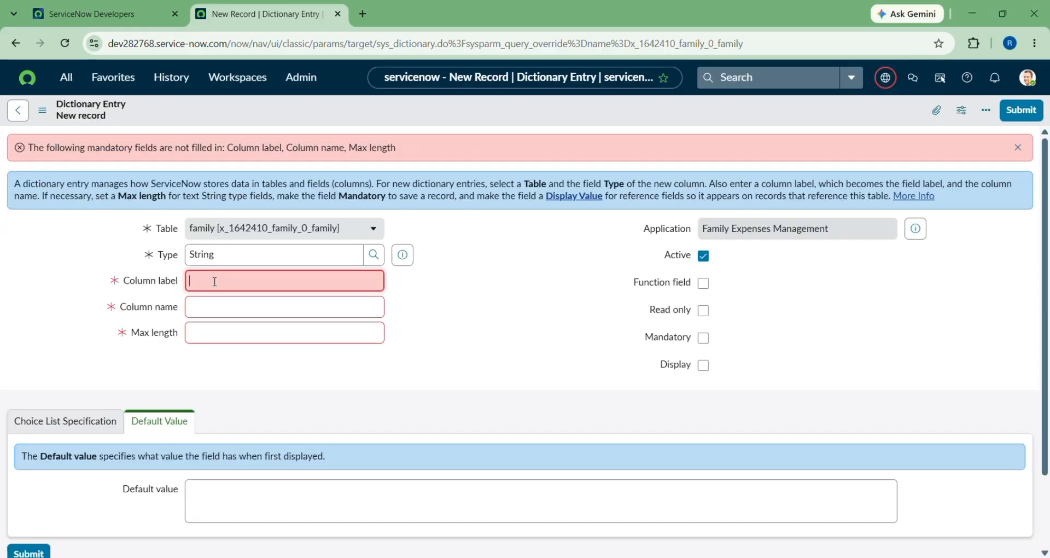
scroll(214, 282, up, 2)
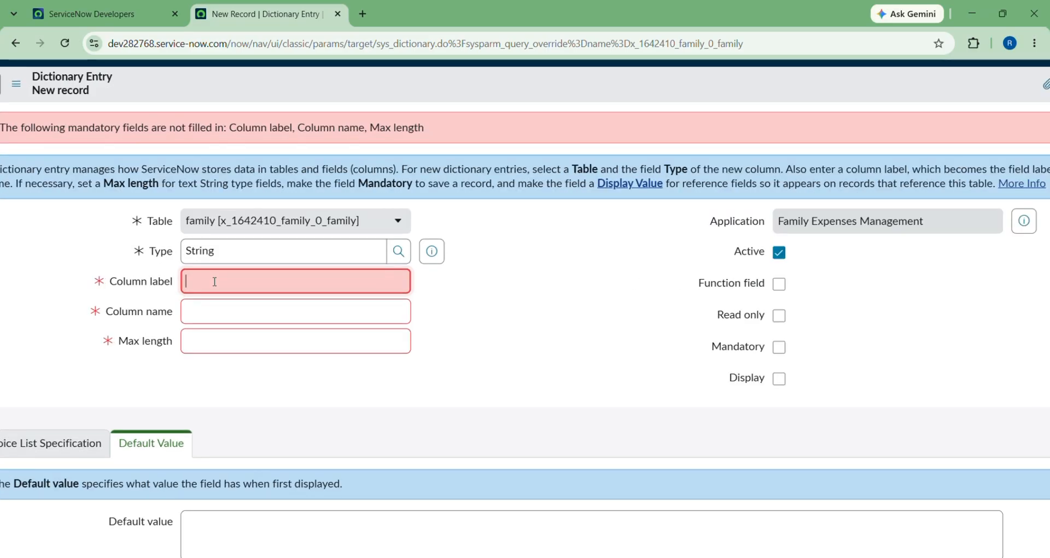
text(namr)
key(BackSpace)
text(e)
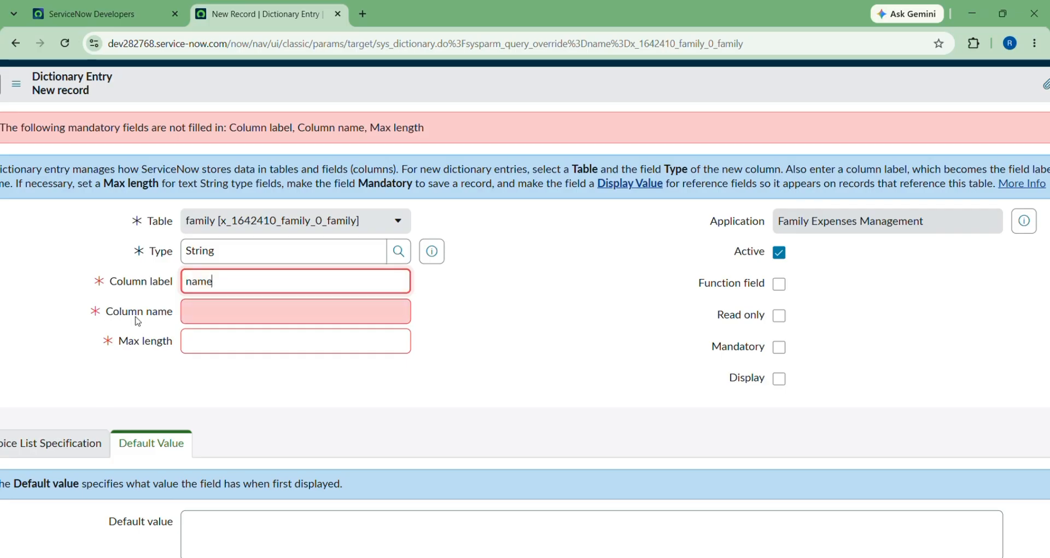
click(230, 311)
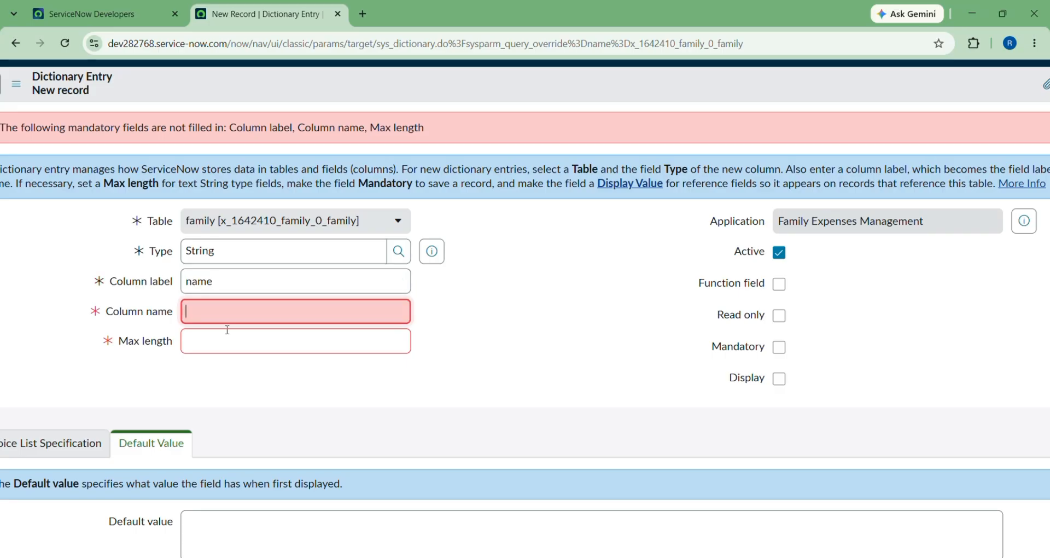
click(228, 345)
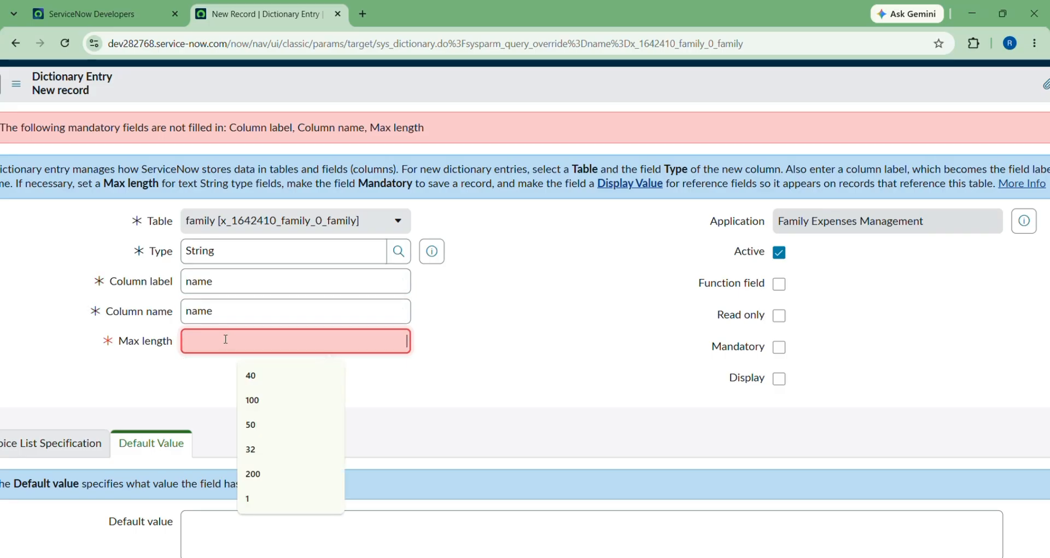
click(254, 377)
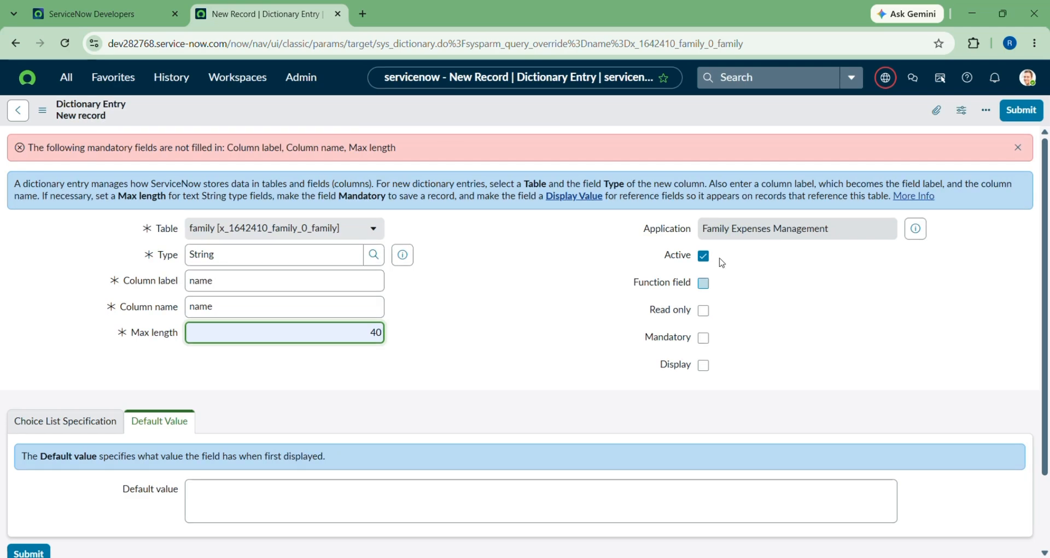
click(1022, 110)
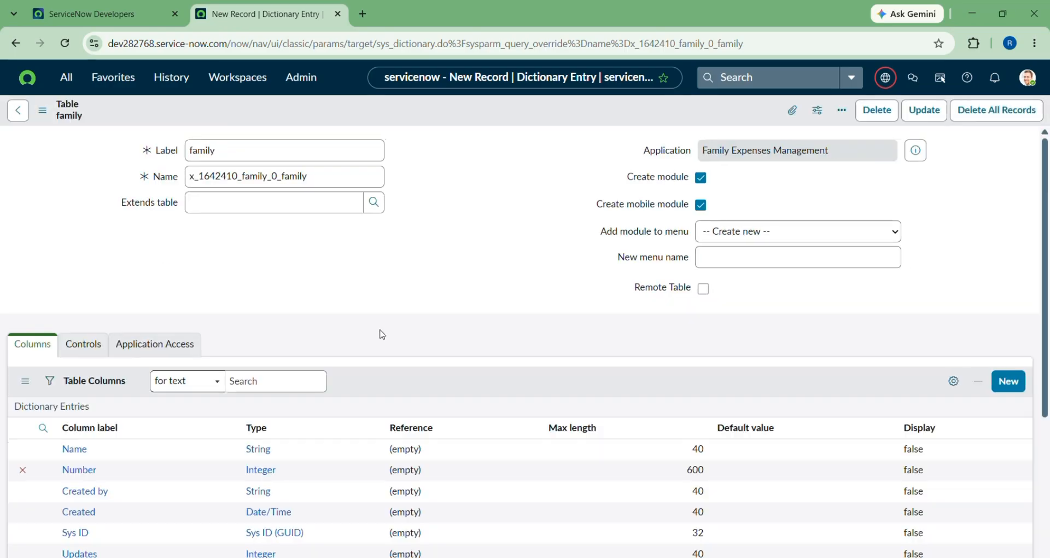
Scroll the Table Columns list to confirm the new Name and Number columns.
scroll(382, 314, down, 10)
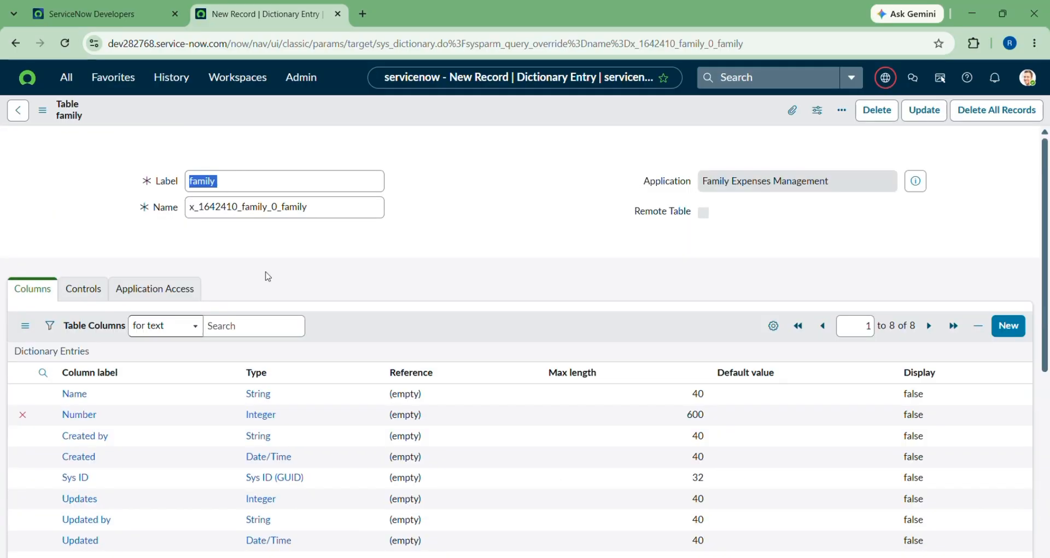
scroll(144, 385, down, 3)
scroll(144, 385, down, 2)
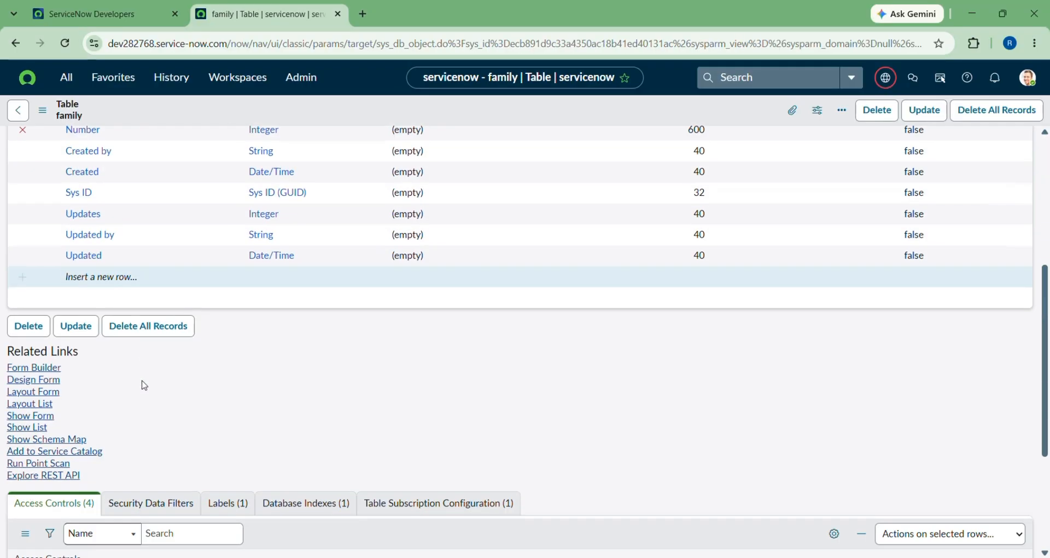
scroll(120, 249, up, 3)
scroll(132, 240, up, 2)
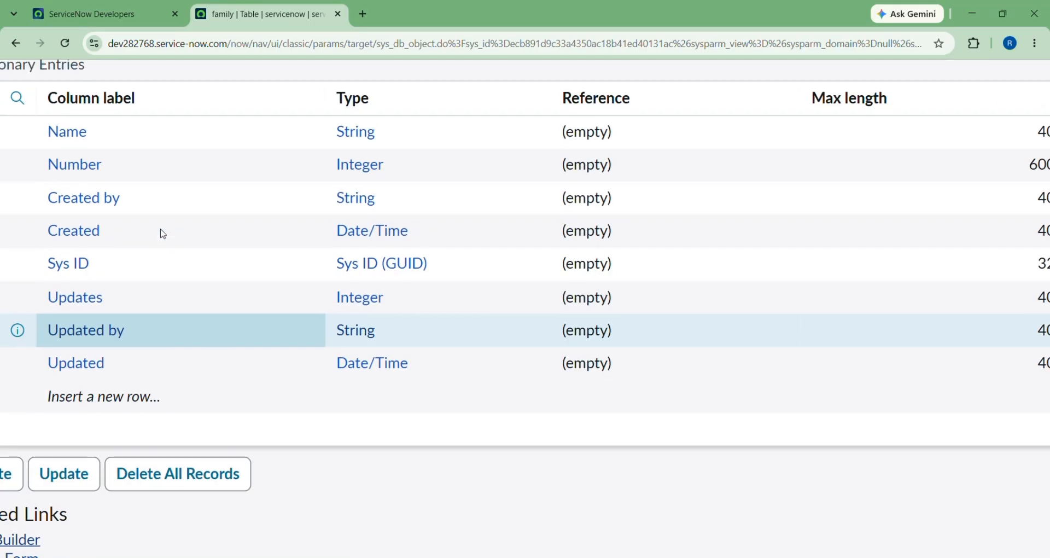
scroll(97, 176, down, 3)
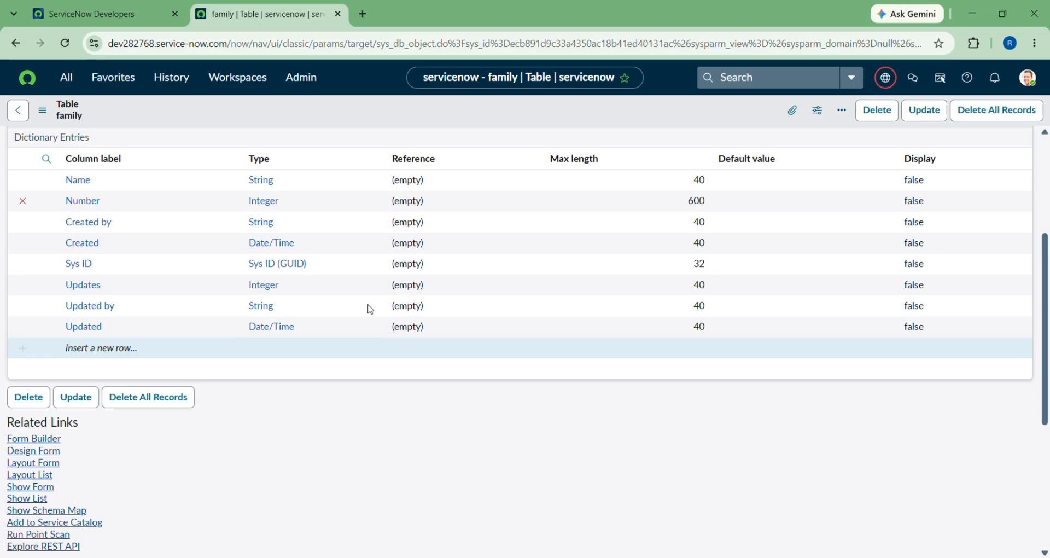
scroll(186, 343, up, 4)
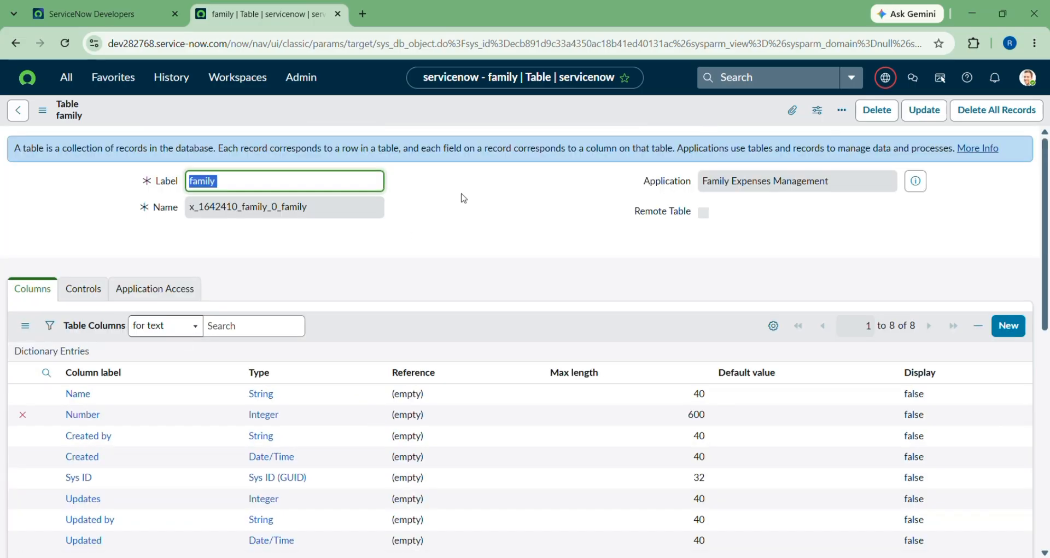
Bring up the form header's context menu and its Configure submenu.
click(487, 113)
right_click(486, 112)
mouse_move(515, 208)
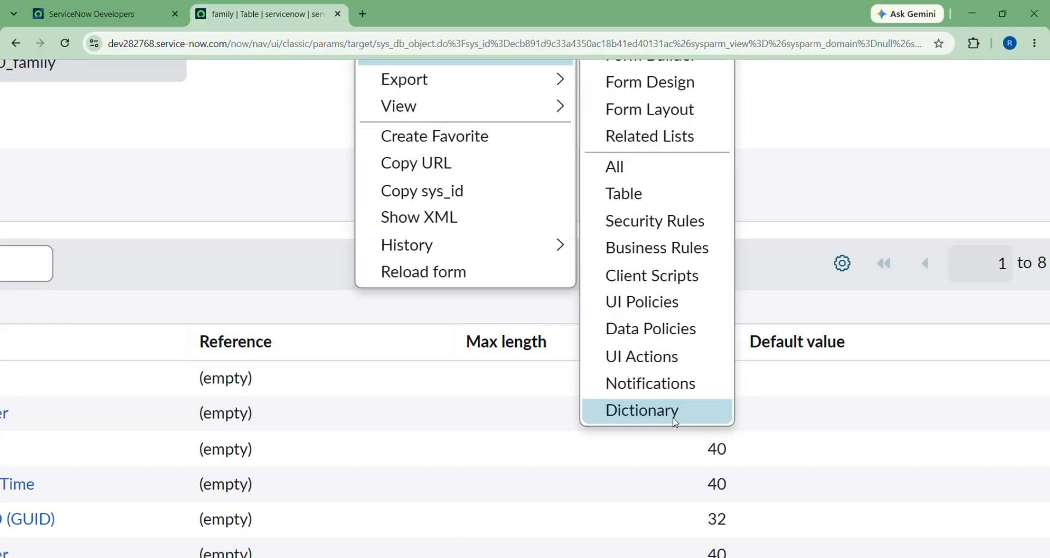
mouse_move(577, 216)
scroll(512, 79, up, 2)
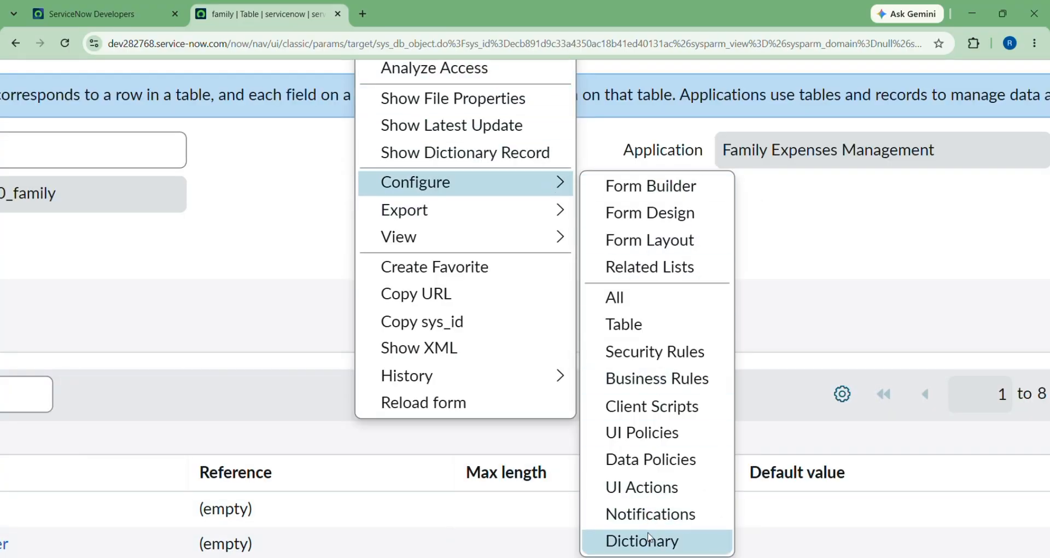
Choose Configure > Dictionary to list the 28 sys_db_object column definitions.
click(647, 542)
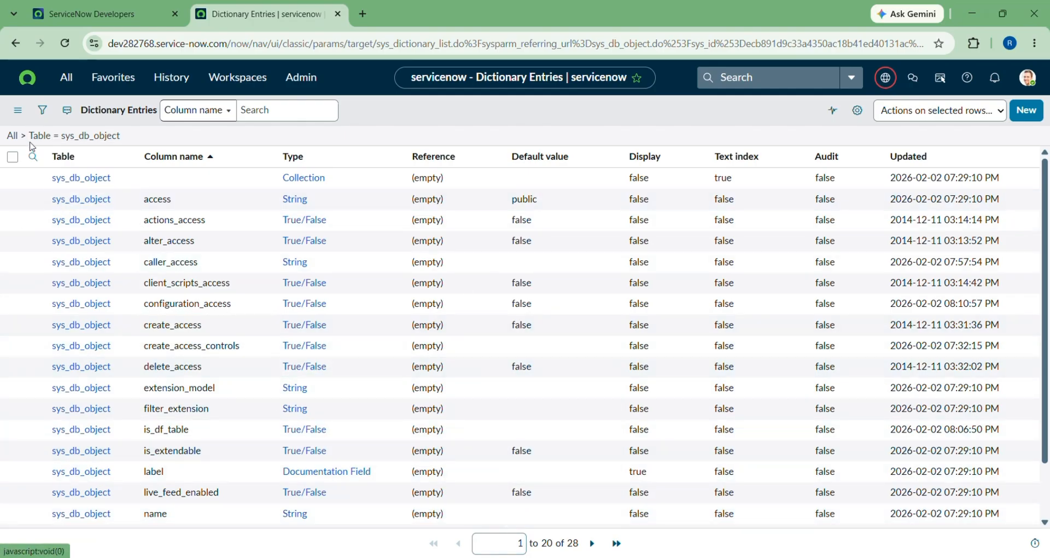
scroll(31, 142, up, 3)
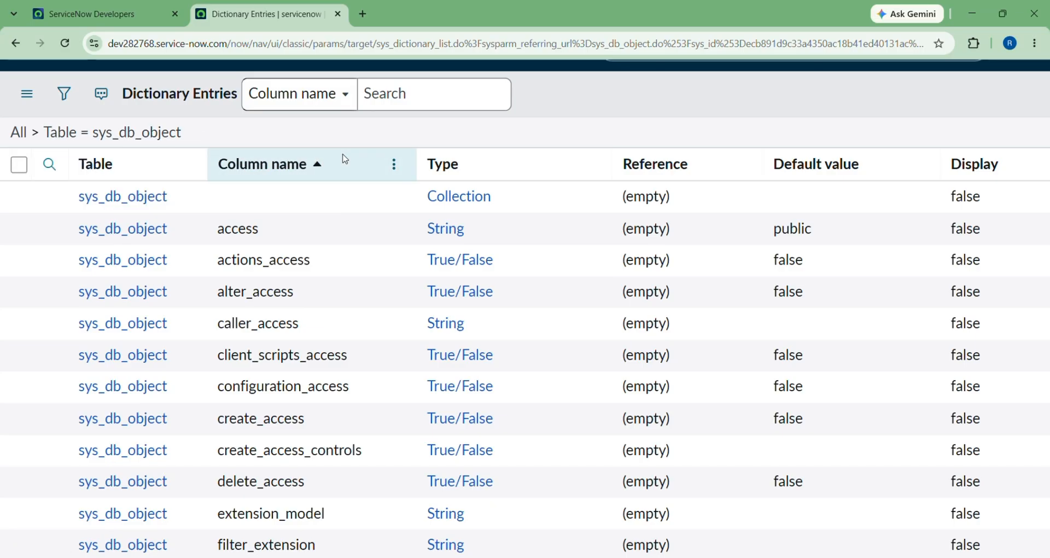
scroll(345, 157, down, 3)
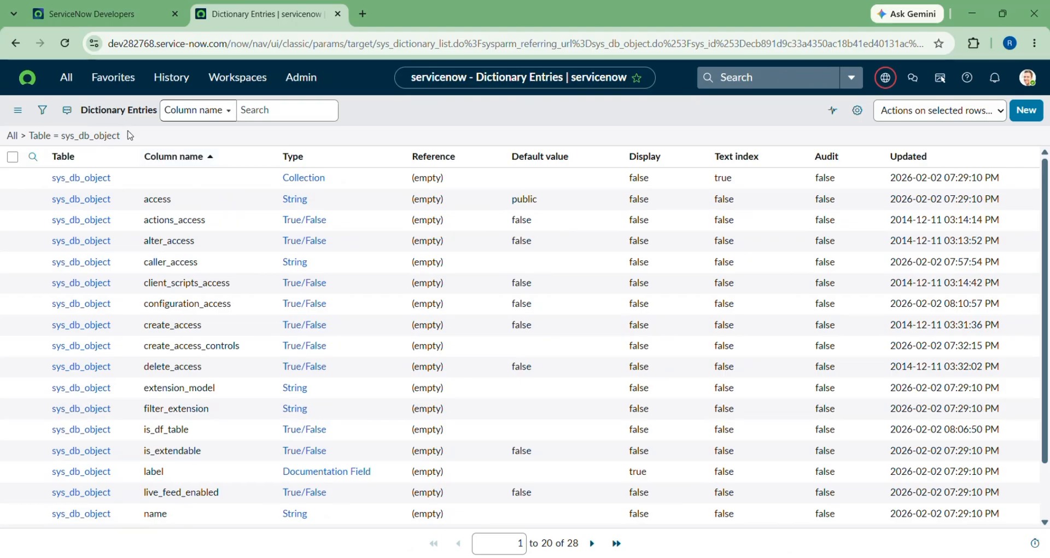
Filter the navigator for sys_db_object.table, then clear it and return to Dictionary Entries.
click(61, 77)
drag(84, 114, 2, 116)
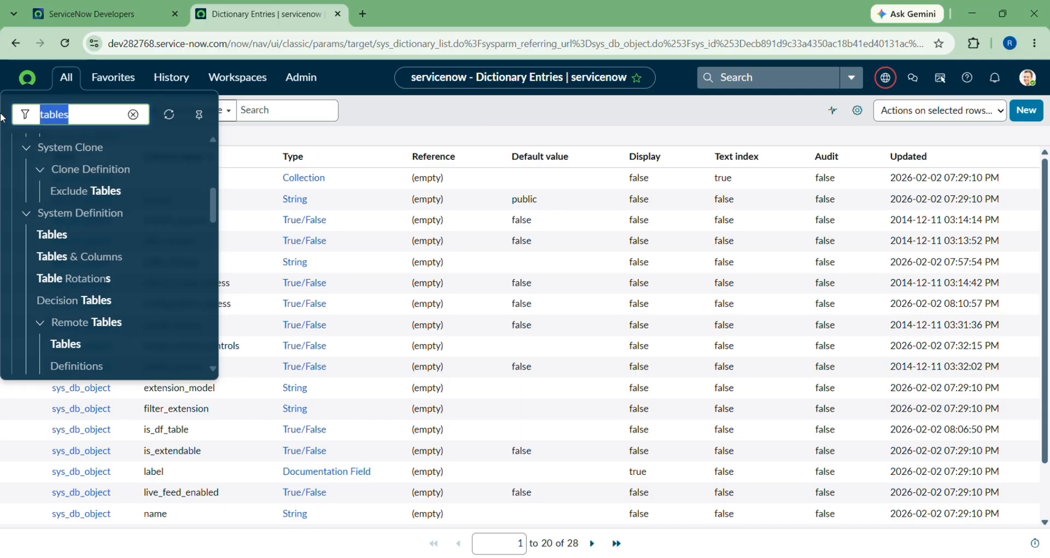
key(BackSpace)
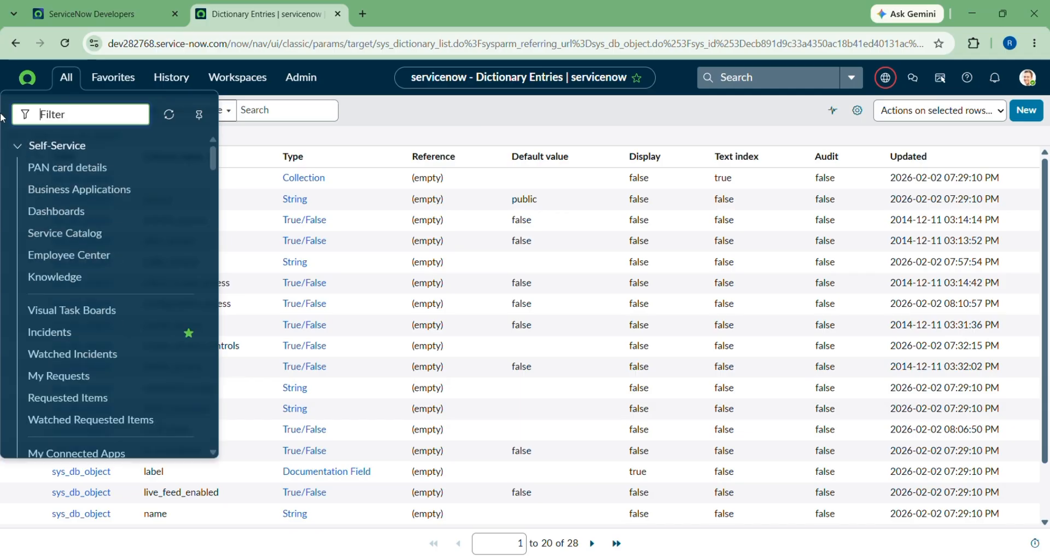
text(styl)
key(BackSpace)
key(BackSpace)
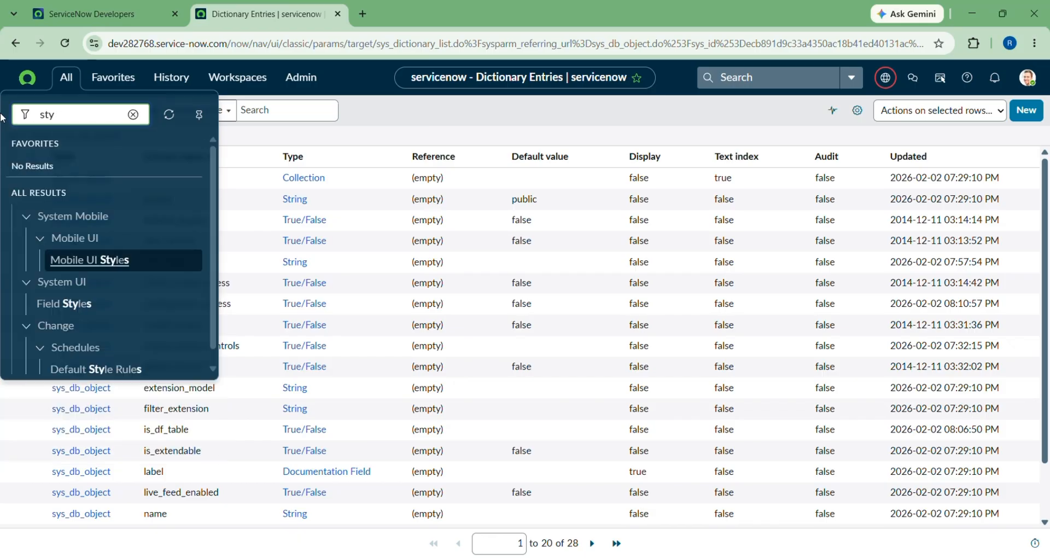
key(BackSpace)
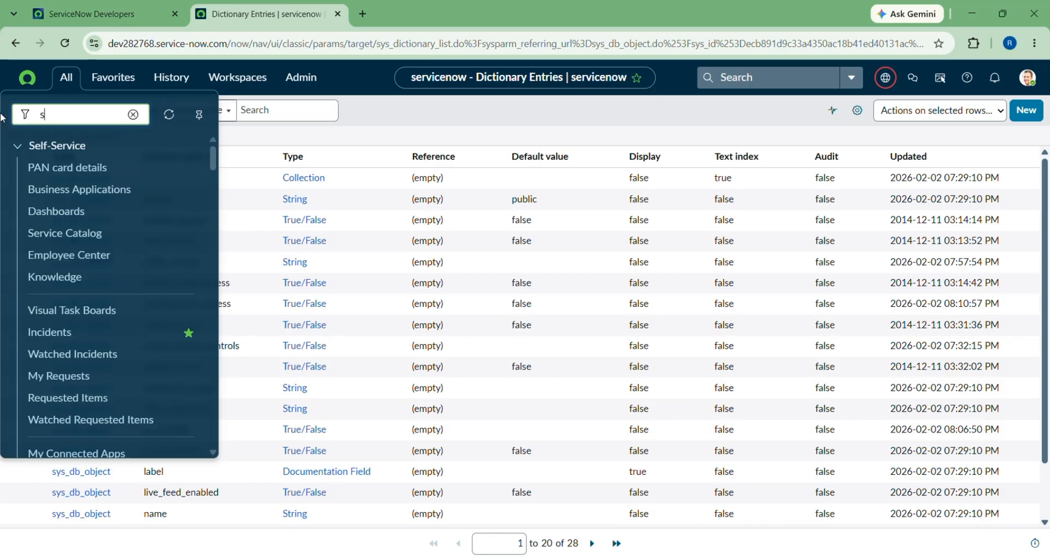
text(ys_)
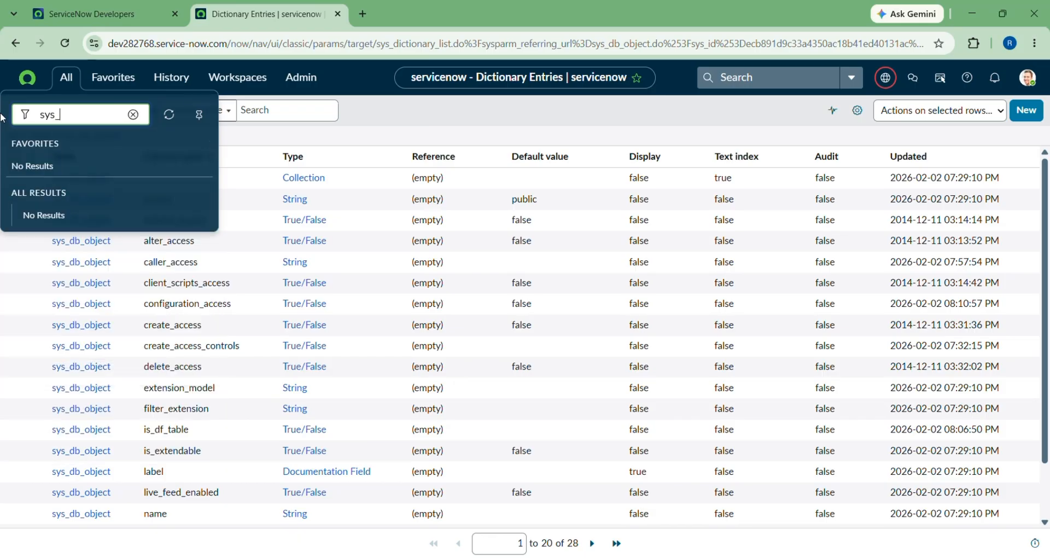
text(db_object.TABL)
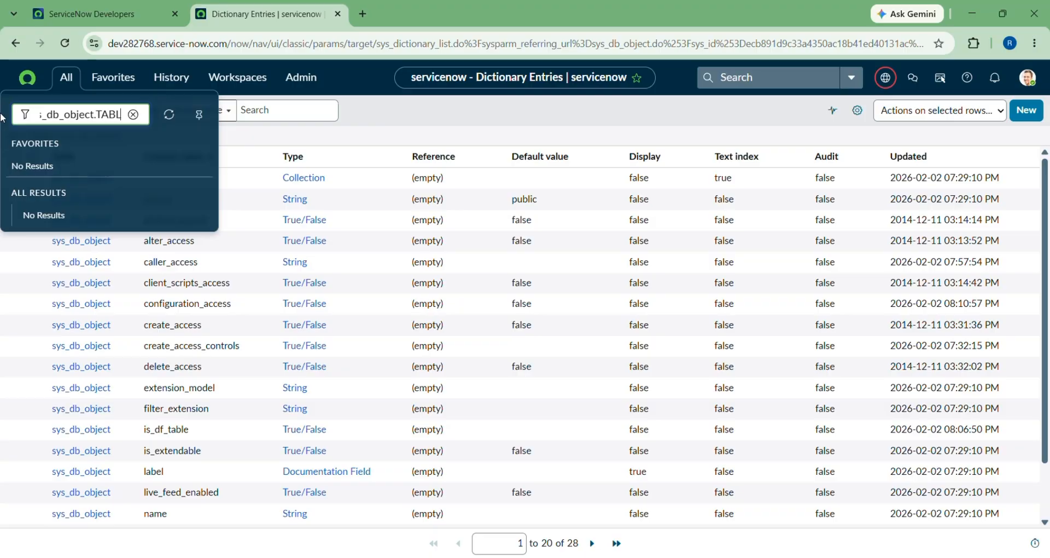
text(ES)
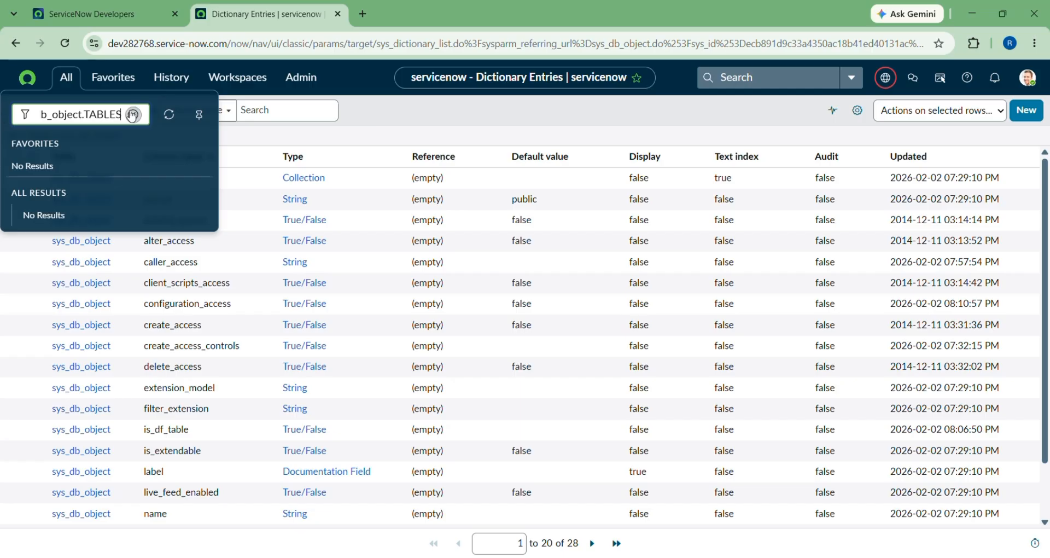
drag(123, 117, 78, 116)
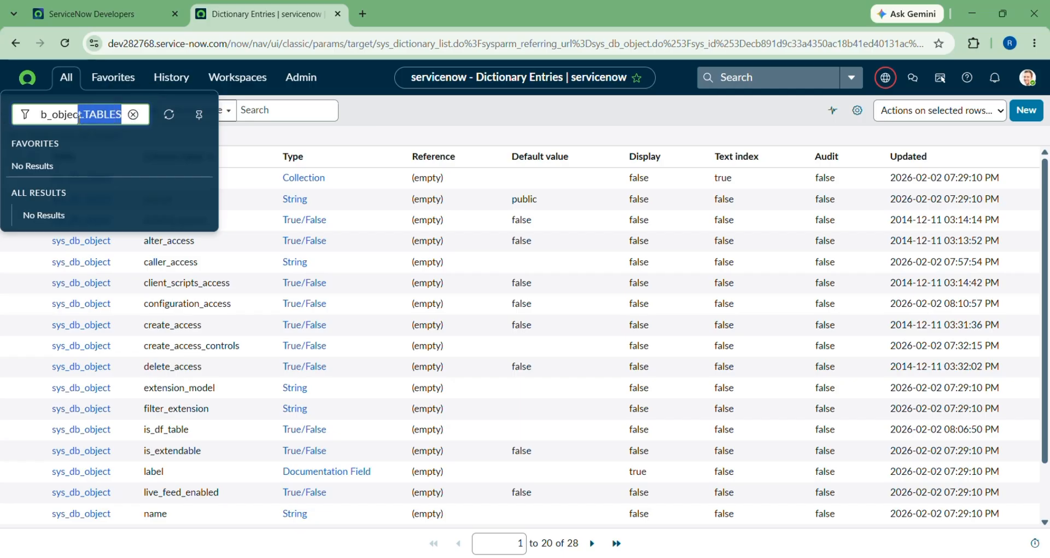
text(t)
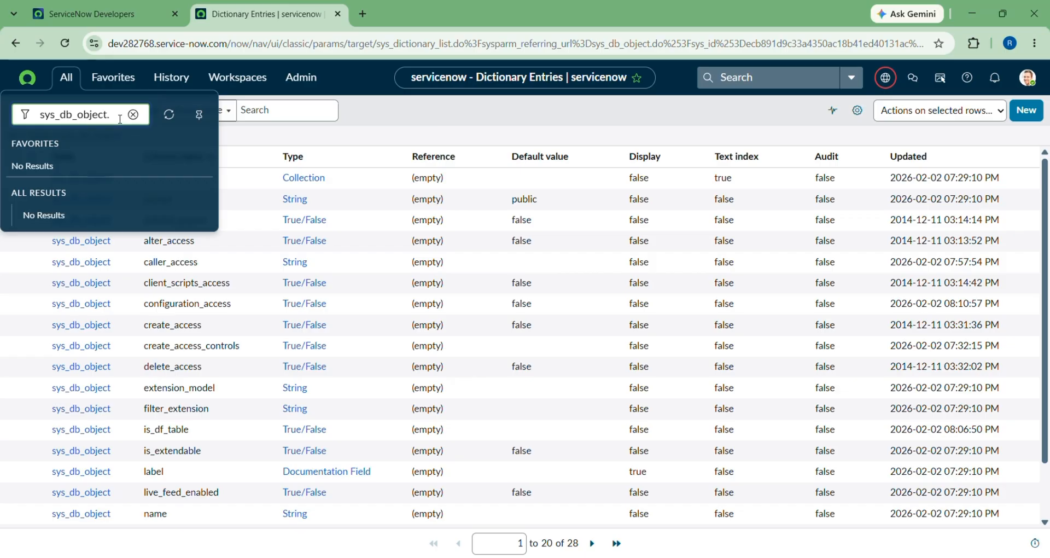
text(.table)
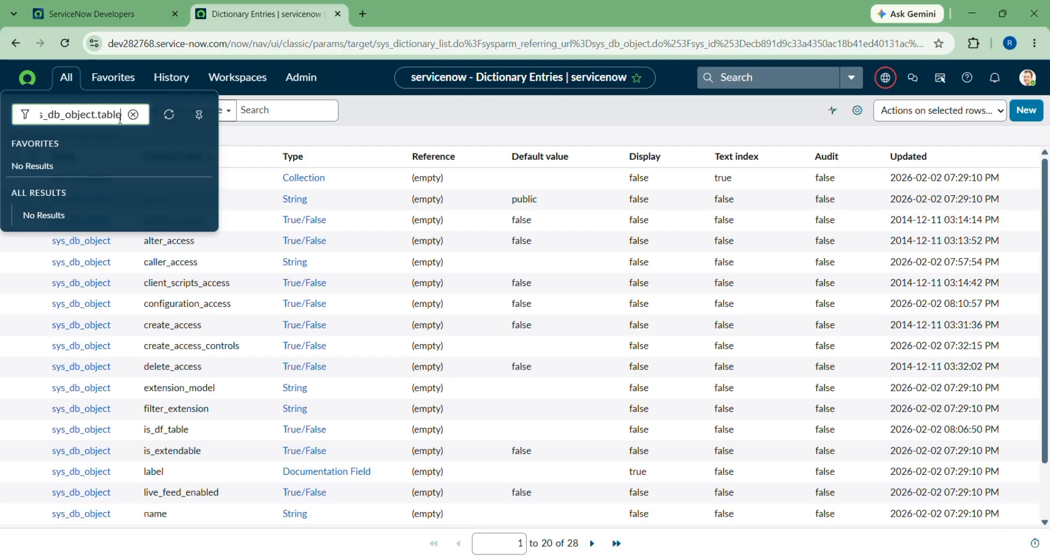
click(133, 114)
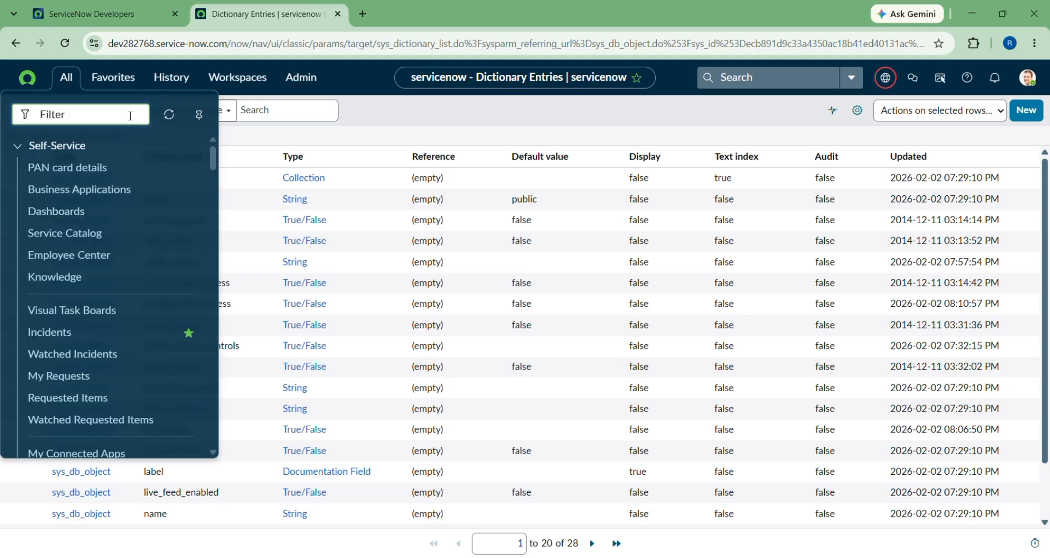
click(396, 119)
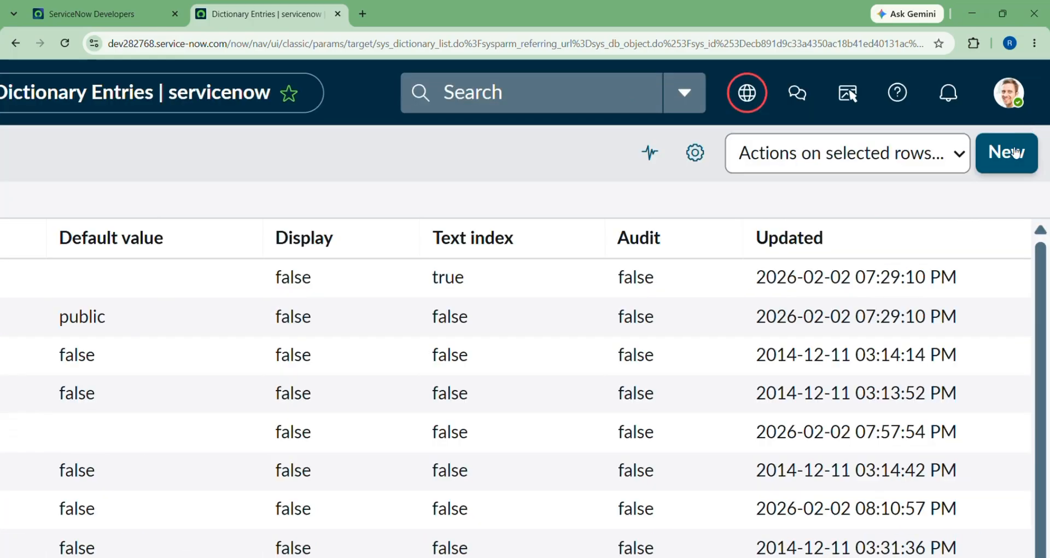
Abandon a new dictionary entry and reopen Table / family from the History menu.
click(1026, 121)
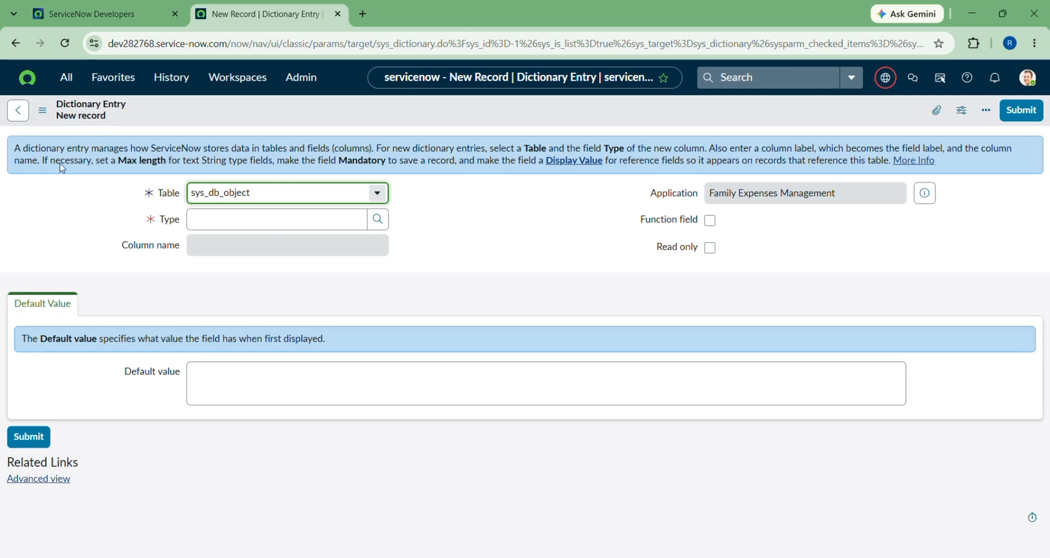
click(232, 218)
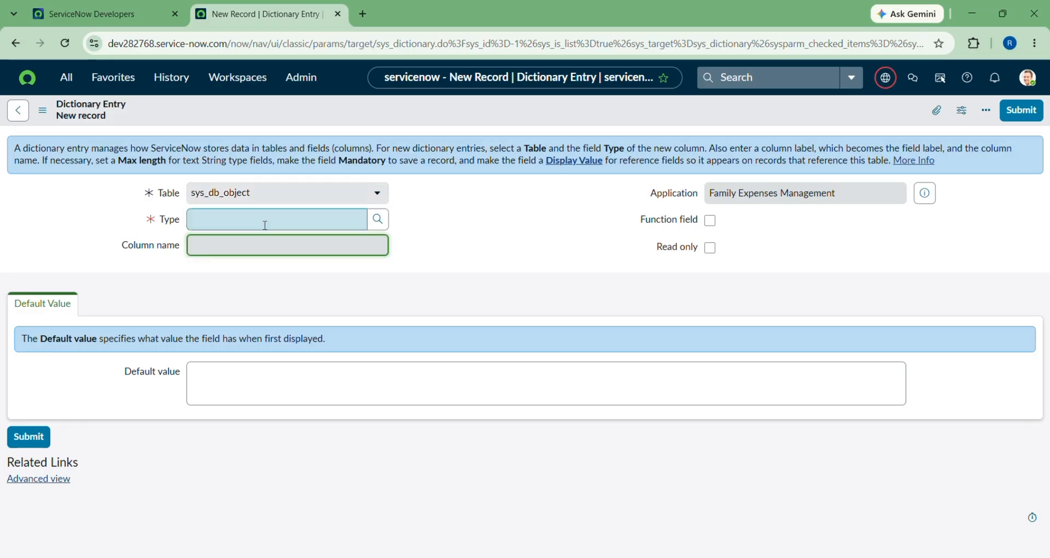
click(18, 110)
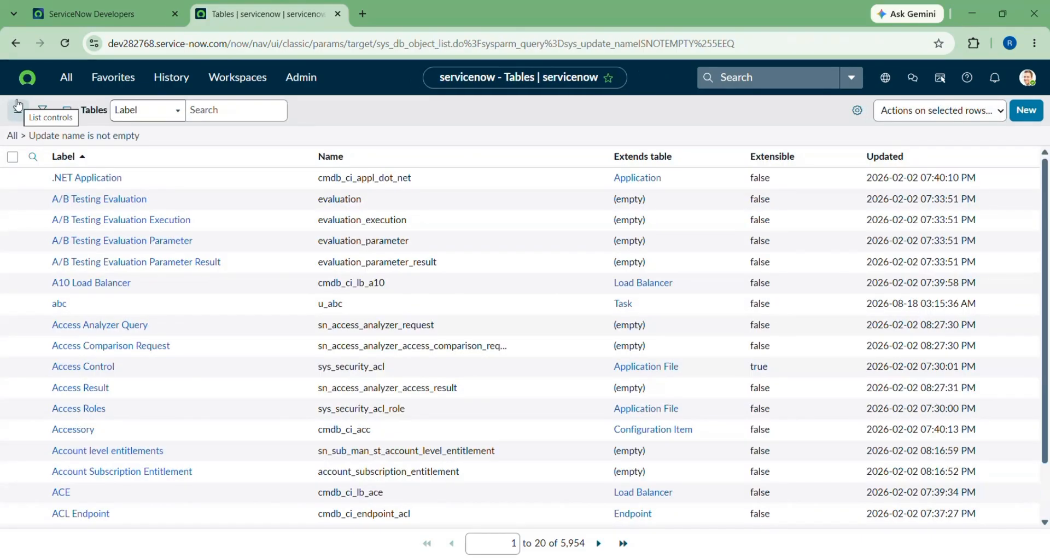
click(8, 47)
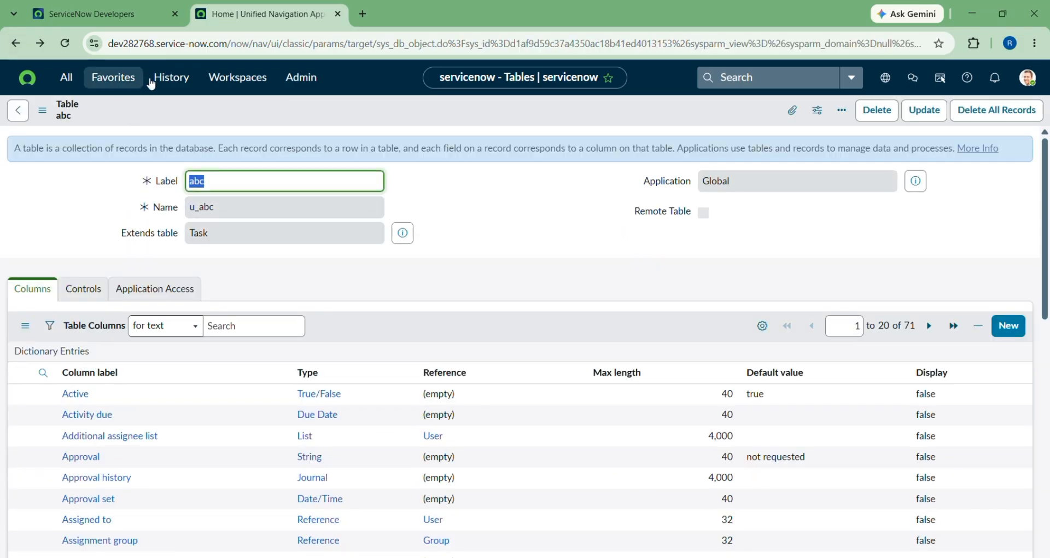
click(171, 77)
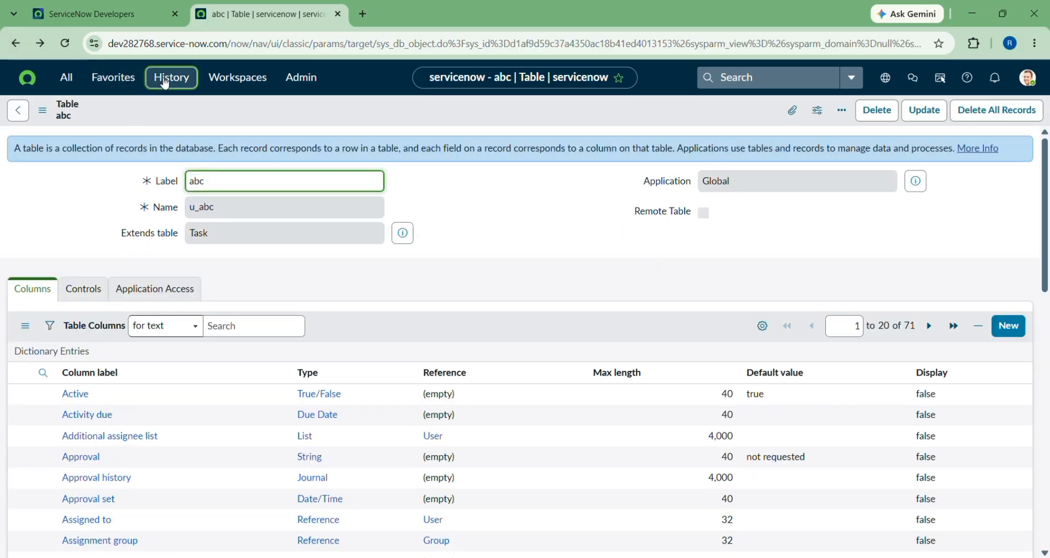
click(87, 298)
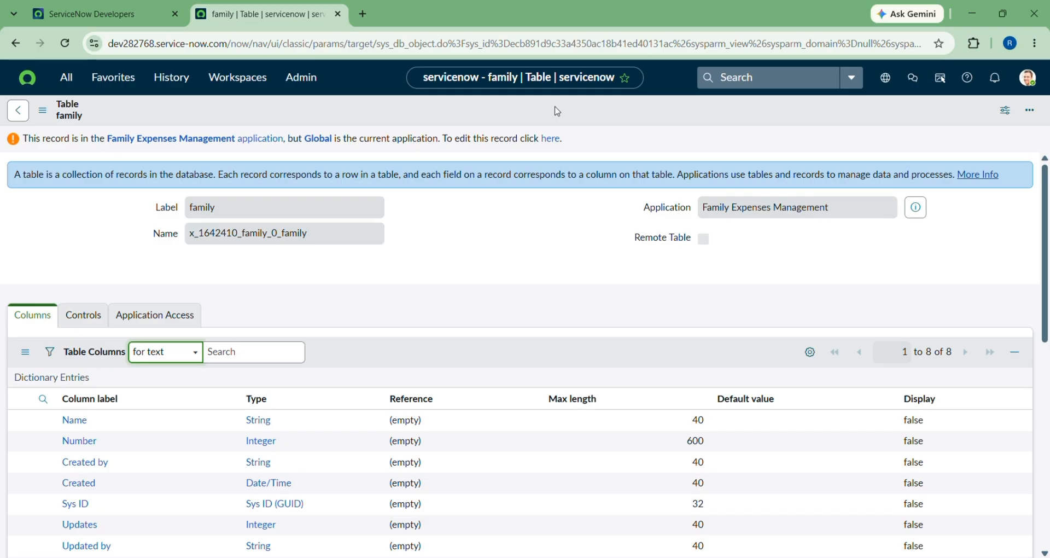
Via Configure > Dictionary on the family table, click New for a sys_db_object entry.
right_click(557, 111)
mouse_move(593, 181)
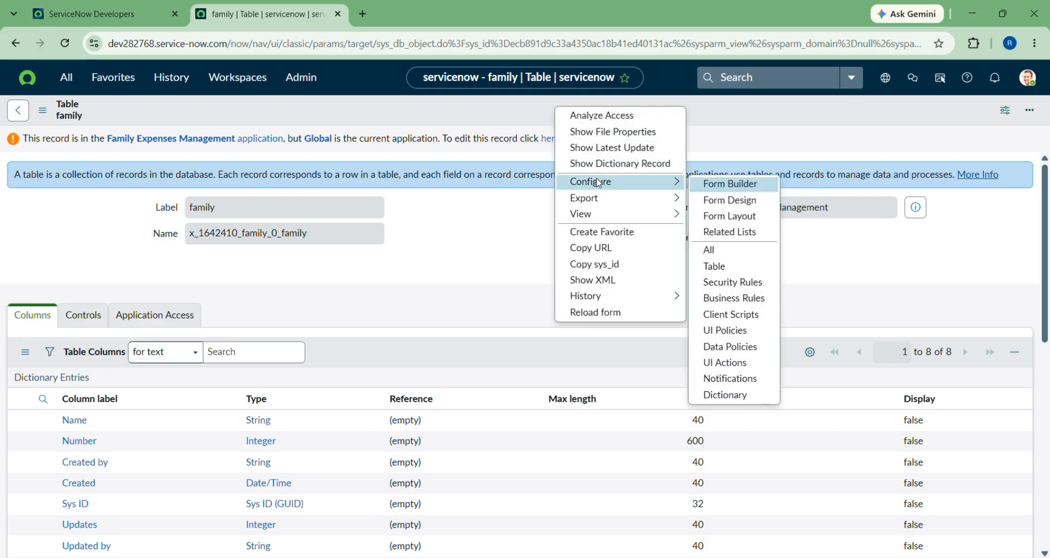
click(722, 396)
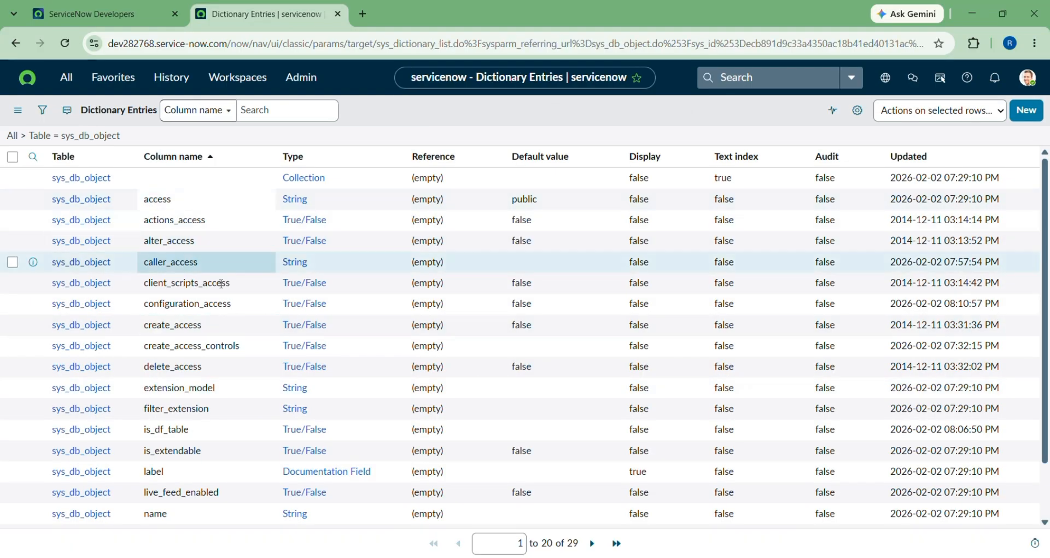
scroll(315, 279, down, 2)
scroll(314, 279, up, 2)
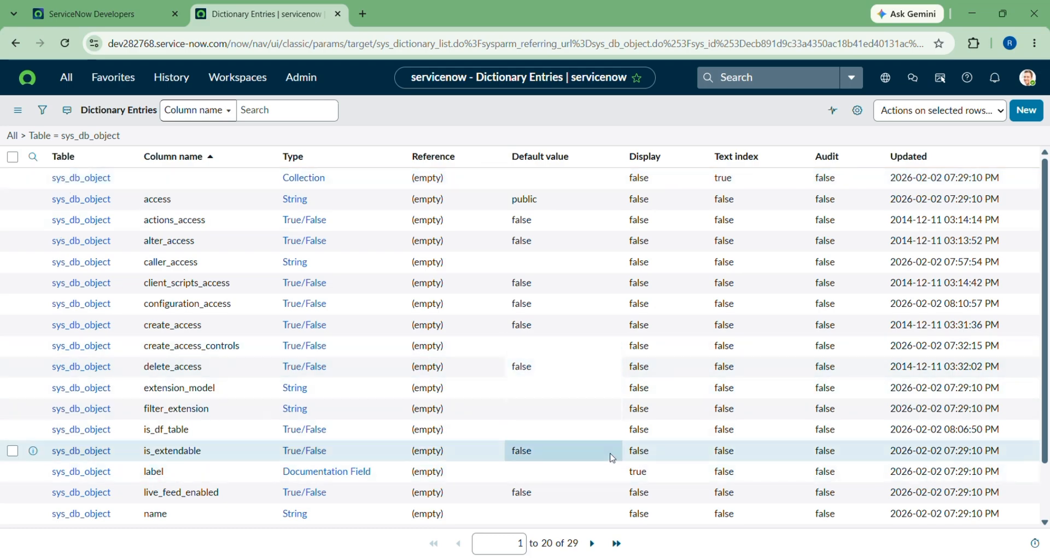
scroll(531, 543, up, 4)
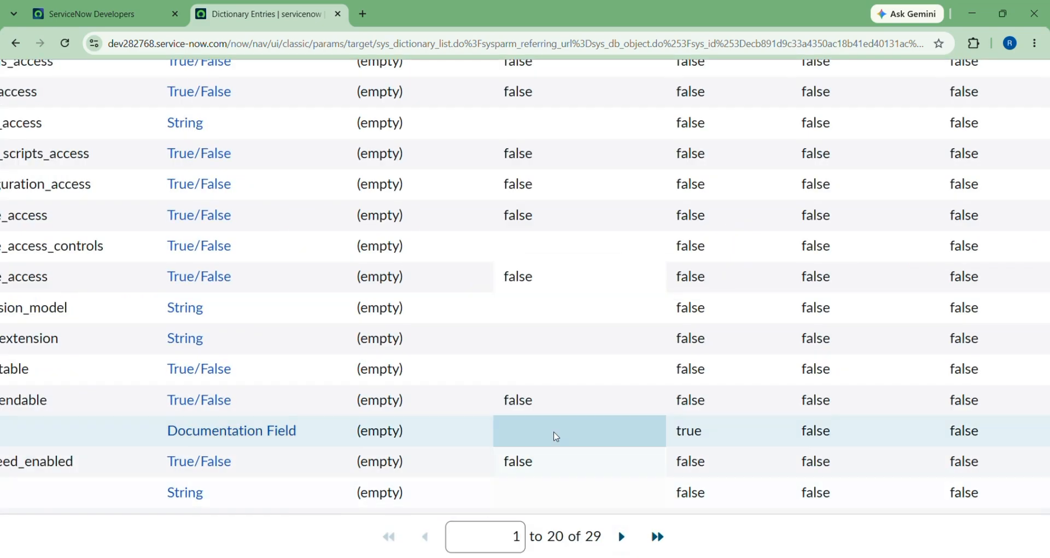
scroll(556, 437, down, 5)
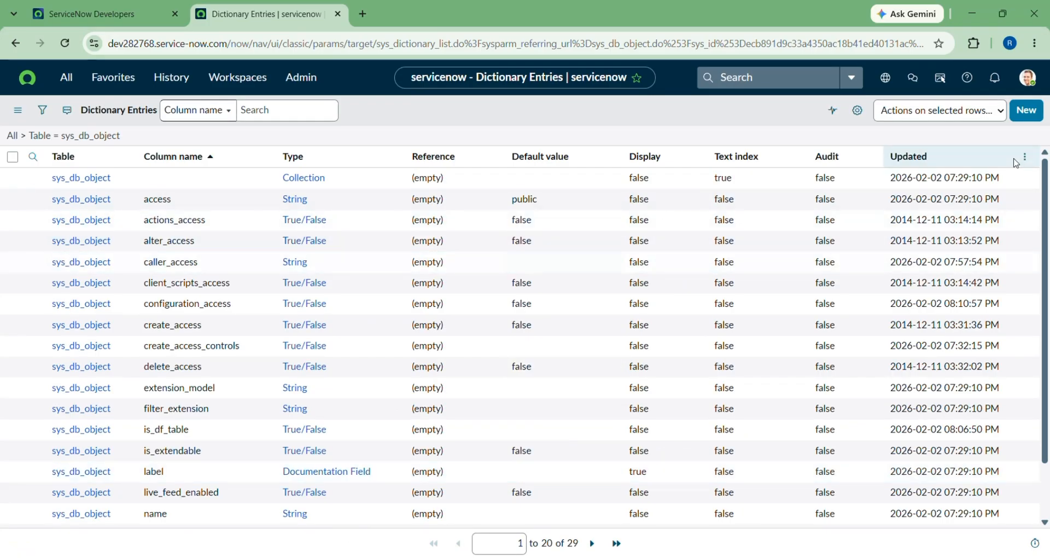
click(1027, 111)
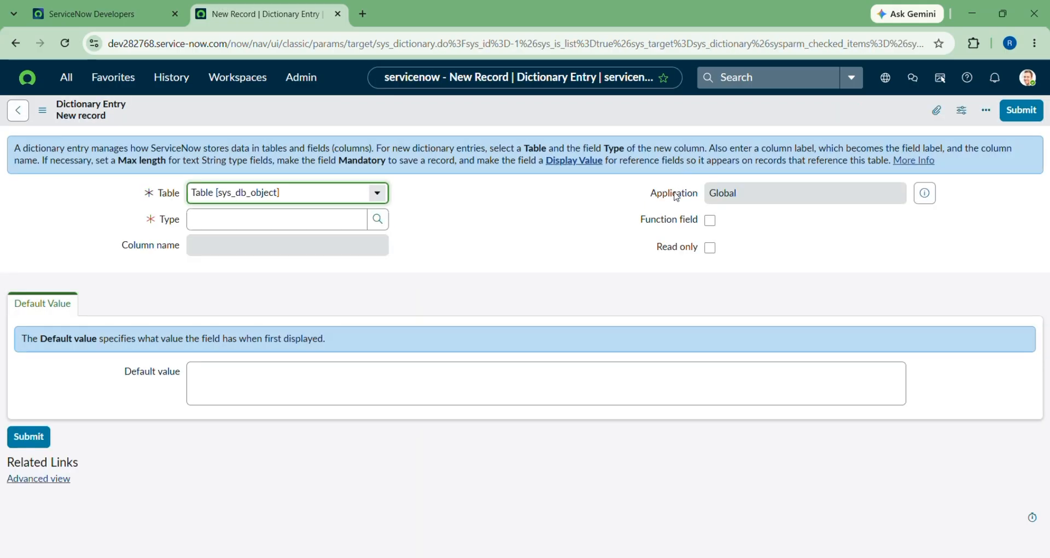
Set the new column's Type to Due Date, leaving the choice setting at None.
scroll(676, 196, up, 5)
scroll(677, 195, down, 5)
click(228, 217)
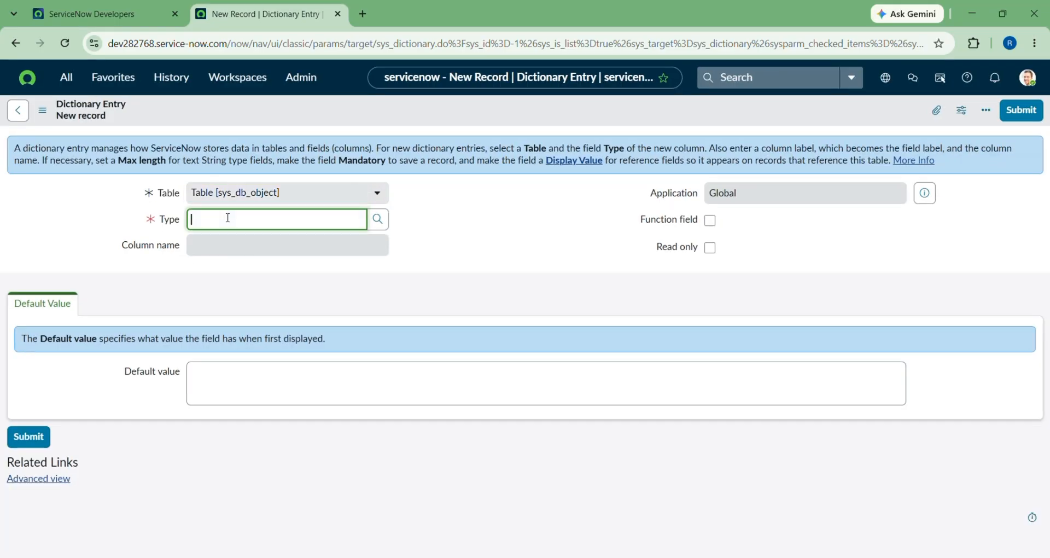
click(375, 224)
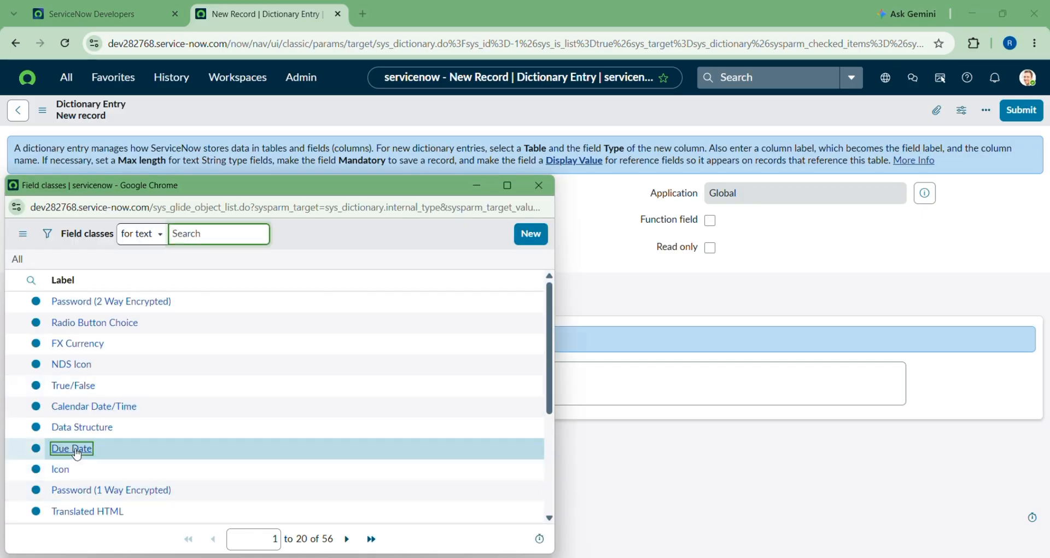
click(74, 448)
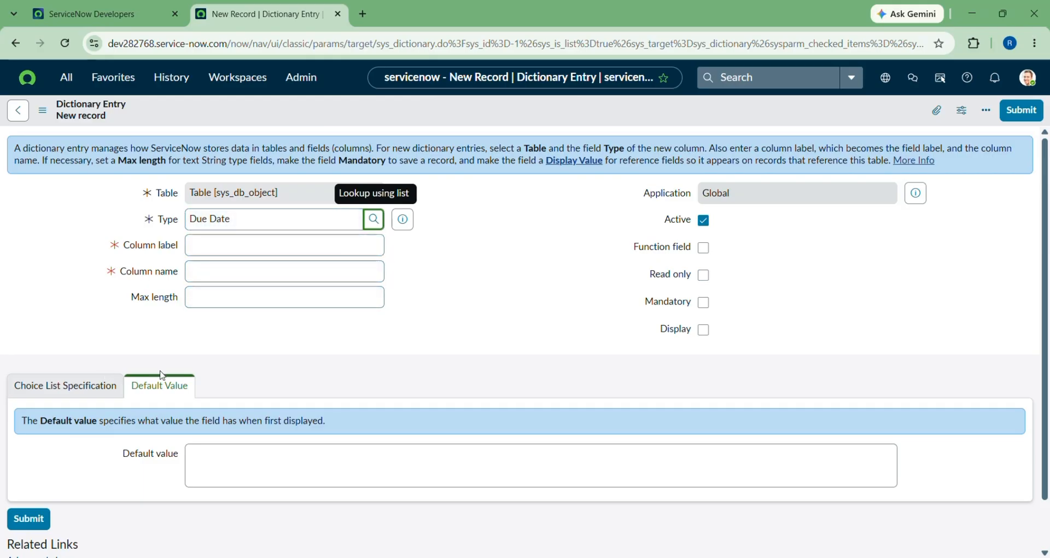
scroll(797, 236, up, 3)
scroll(797, 239, up, 3)
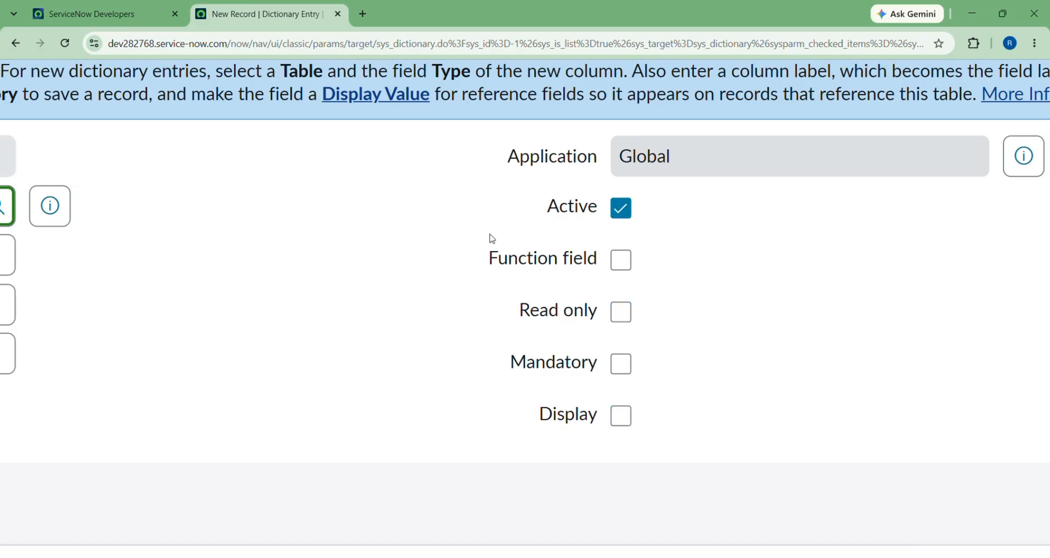
scroll(414, 282, down, 2)
scroll(414, 283, down, 3)
scroll(31, 391, down, 1)
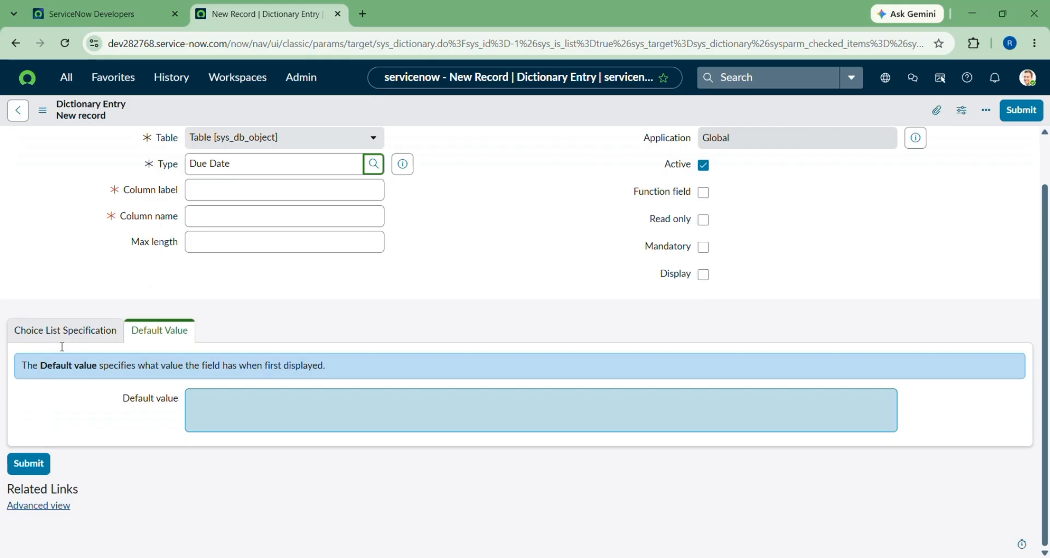
click(64, 334)
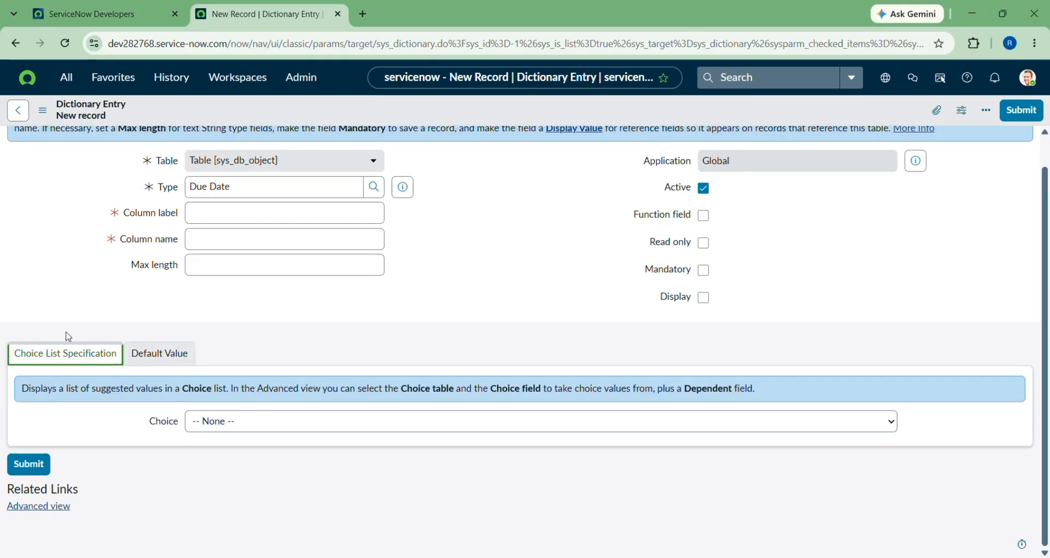
click(241, 428)
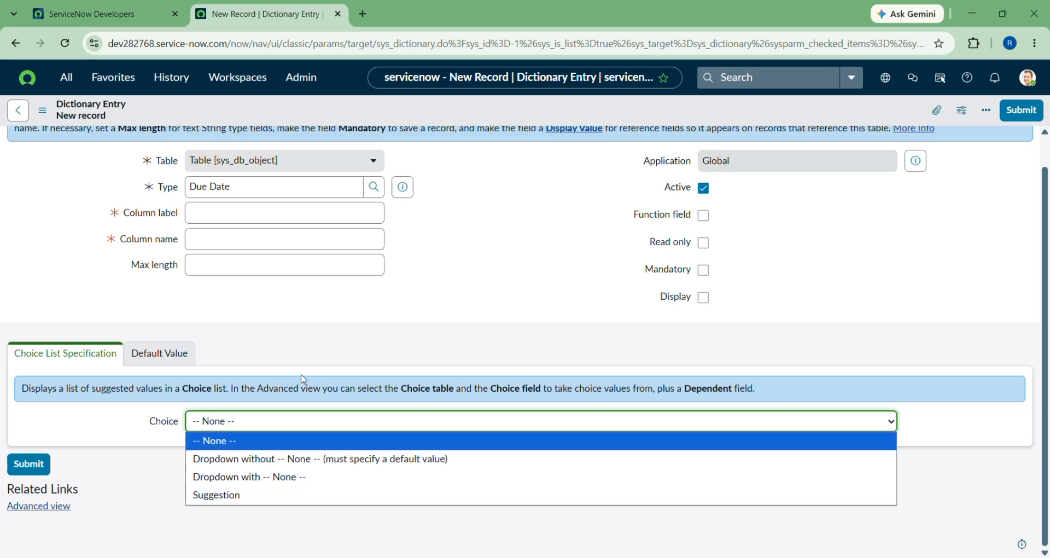
click(316, 332)
click(316, 332)
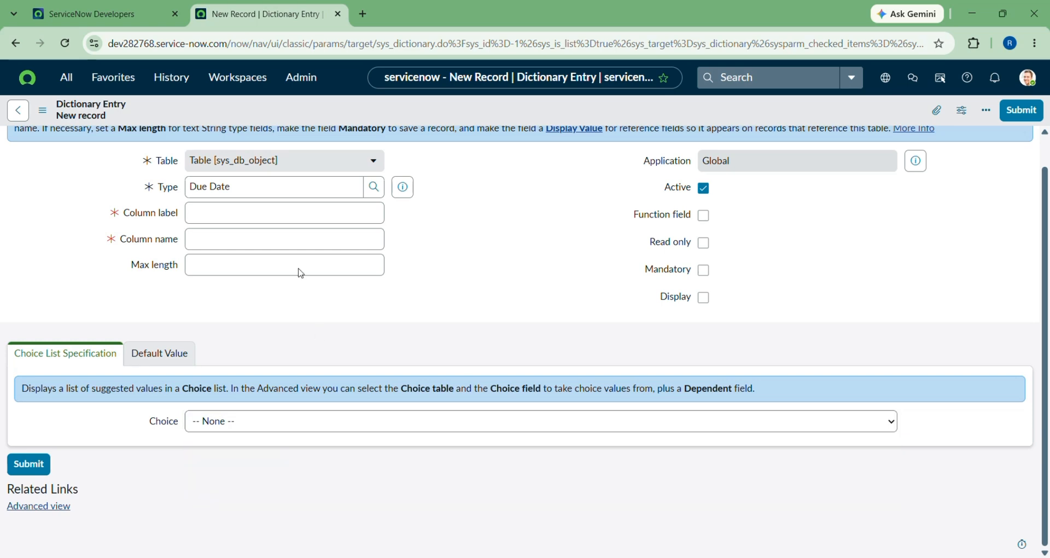
Label it 'daily date', keep column name u_daily_date, set max length 10, check application info.
click(209, 214)
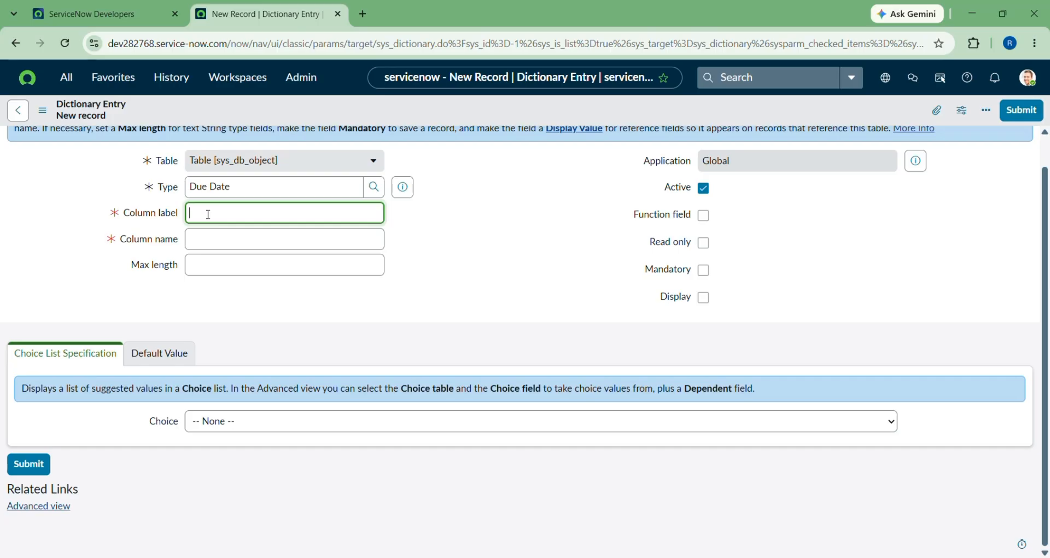
text(daily day)
key(BackSpace)
click(217, 239)
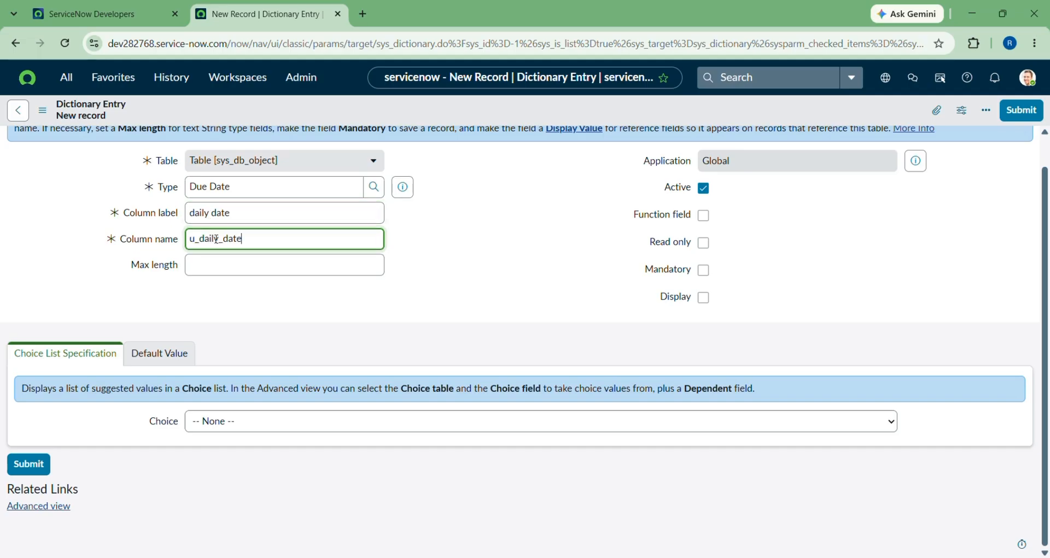
click(223, 261)
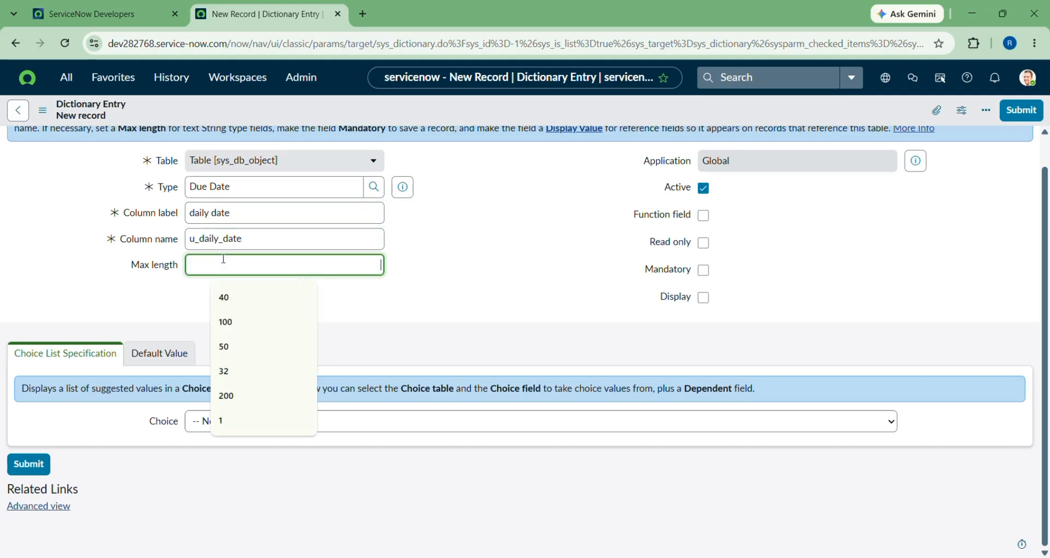
text(10)
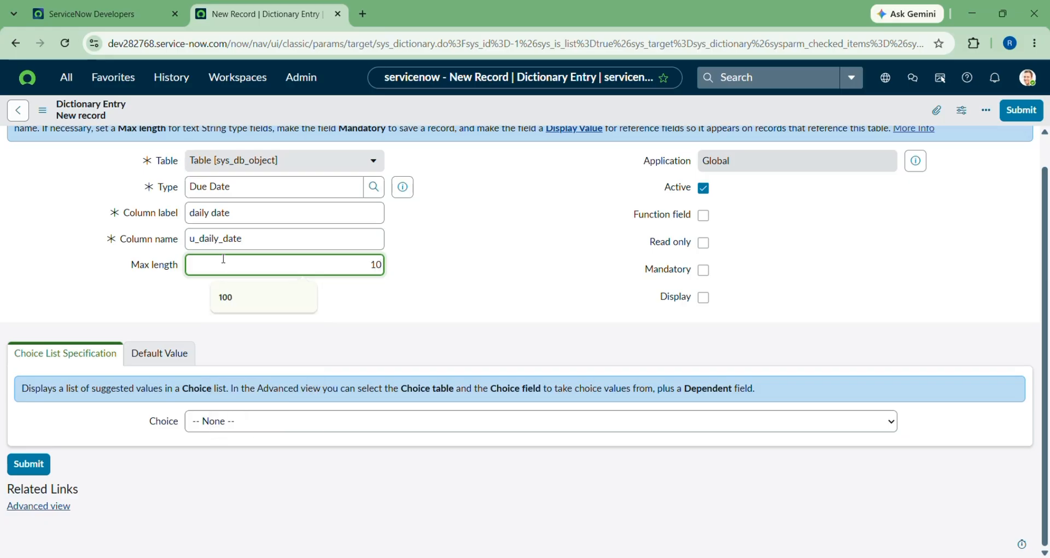
scroll(798, 153, up, 5)
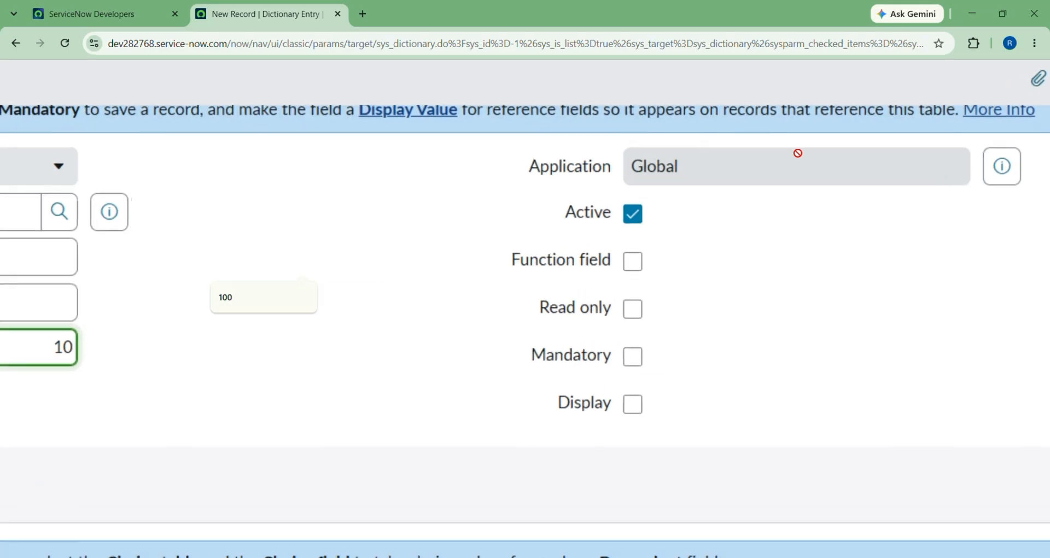
scroll(798, 153, down, 5)
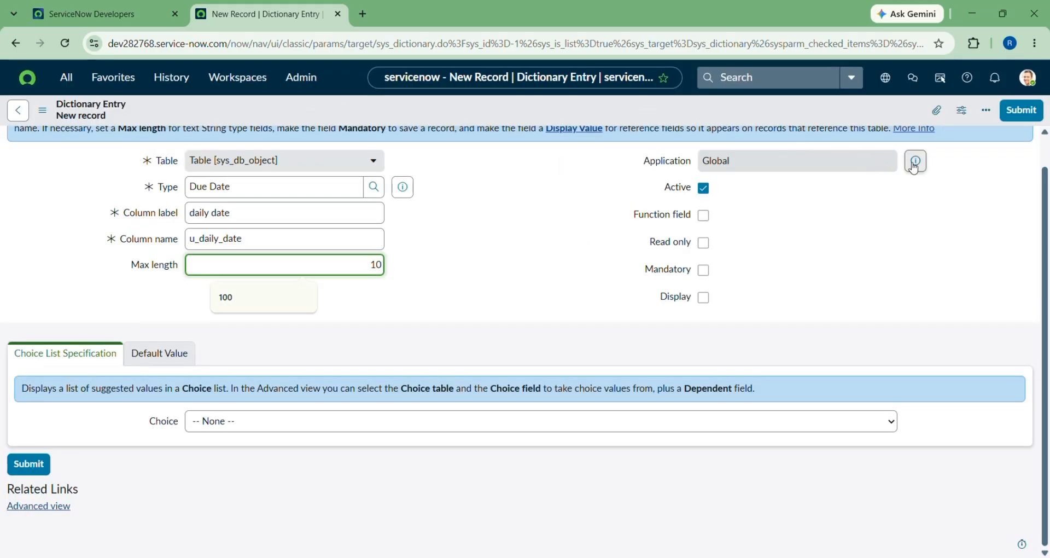
click(914, 162)
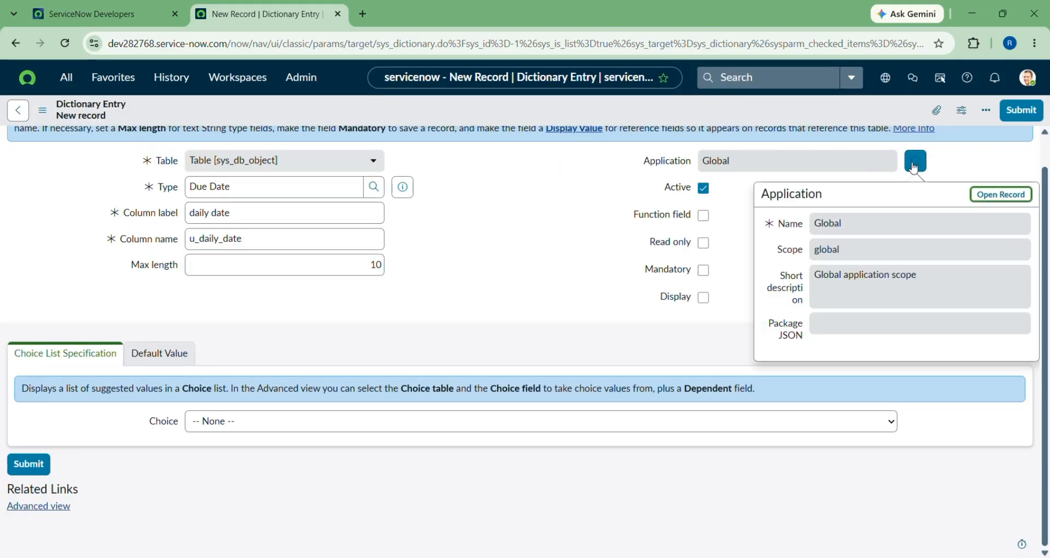
Switch the application scope to Family Expenses Management and reload the page.
click(886, 88)
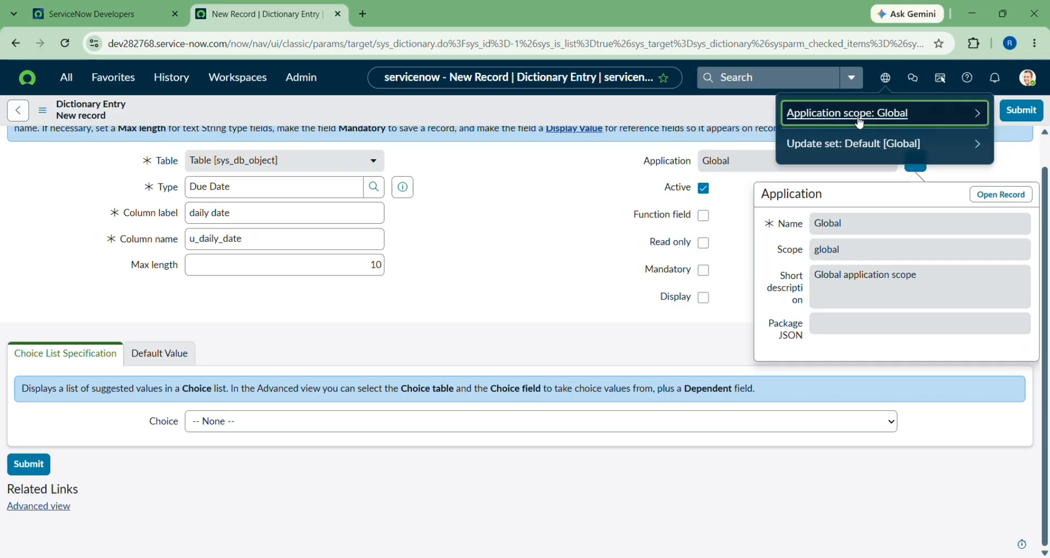
click(926, 122)
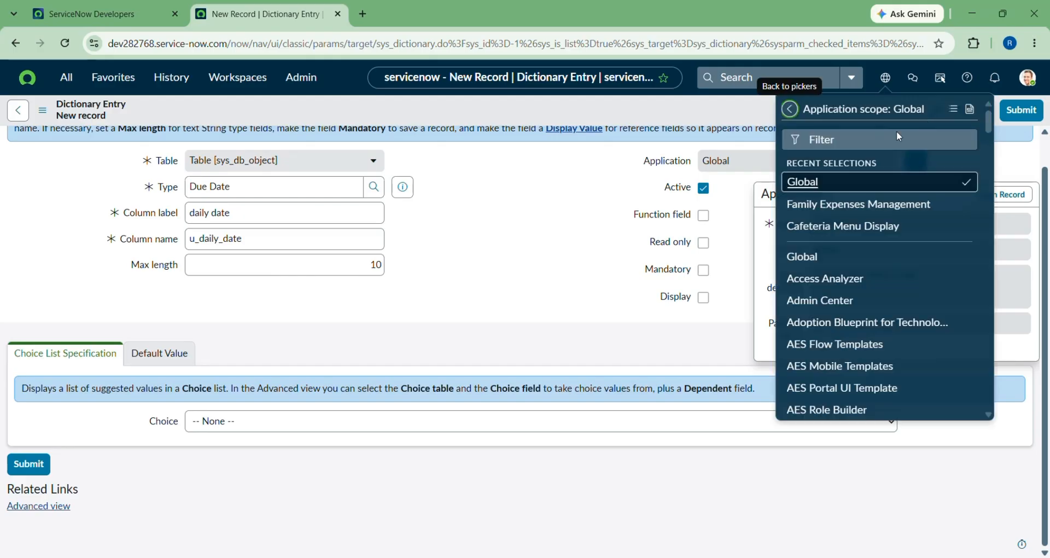
click(835, 203)
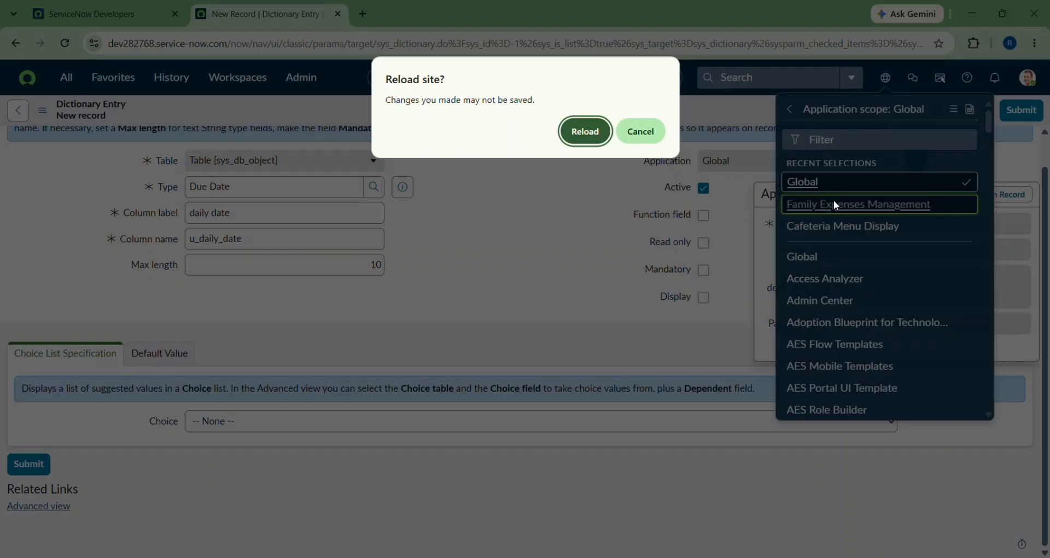
click(584, 130)
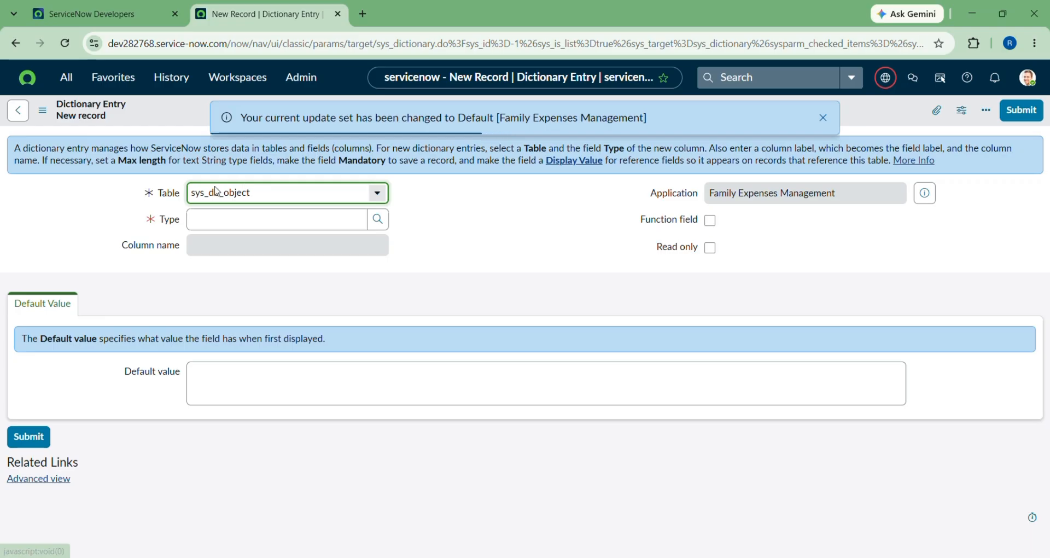
Check the Dictionary Entries list, then return to the blank sys_db_object entry form.
click(241, 228)
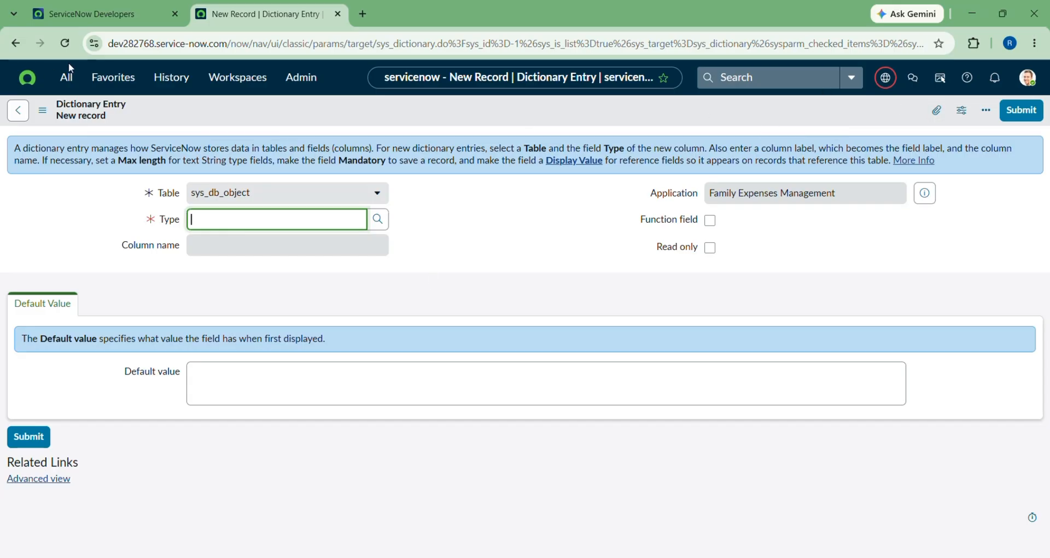
click(14, 113)
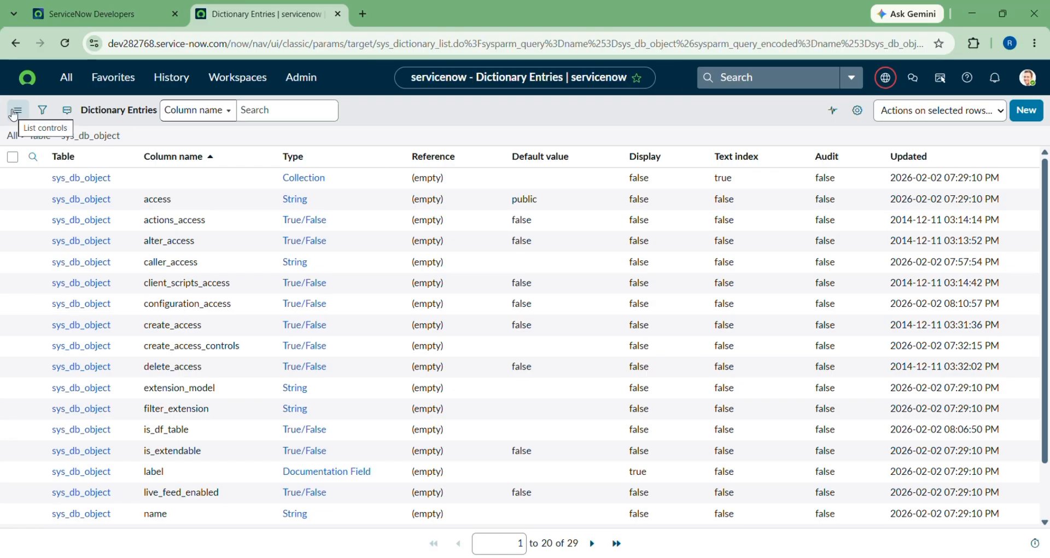
click(16, 49)
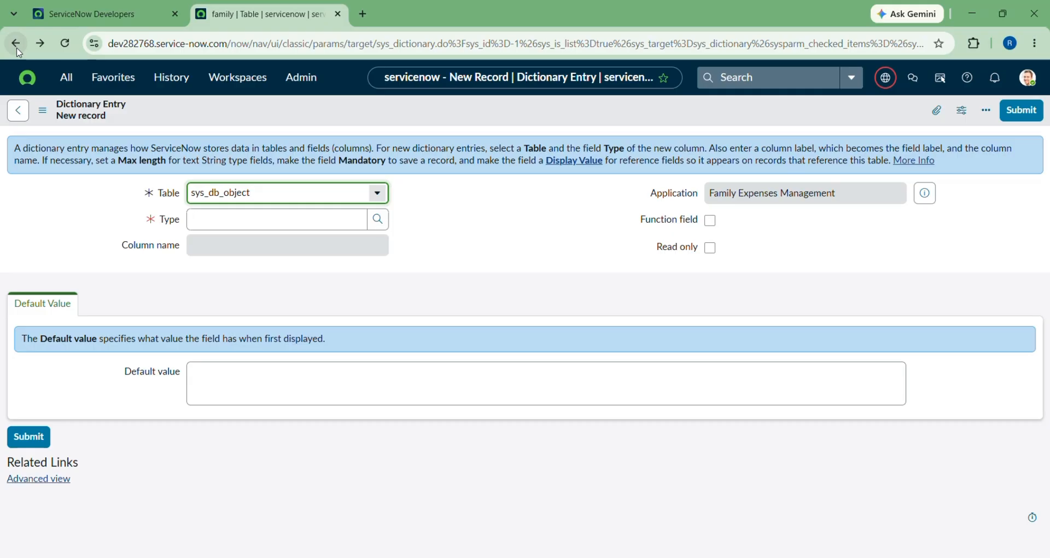
Reopen the family table from History and use Show Form for a blank family record.
click(17, 48)
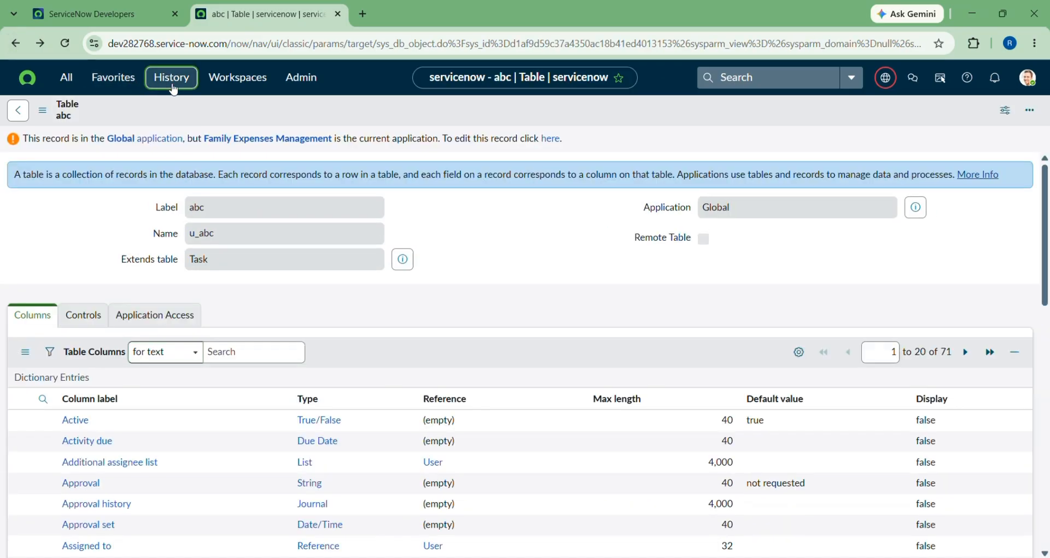
click(172, 88)
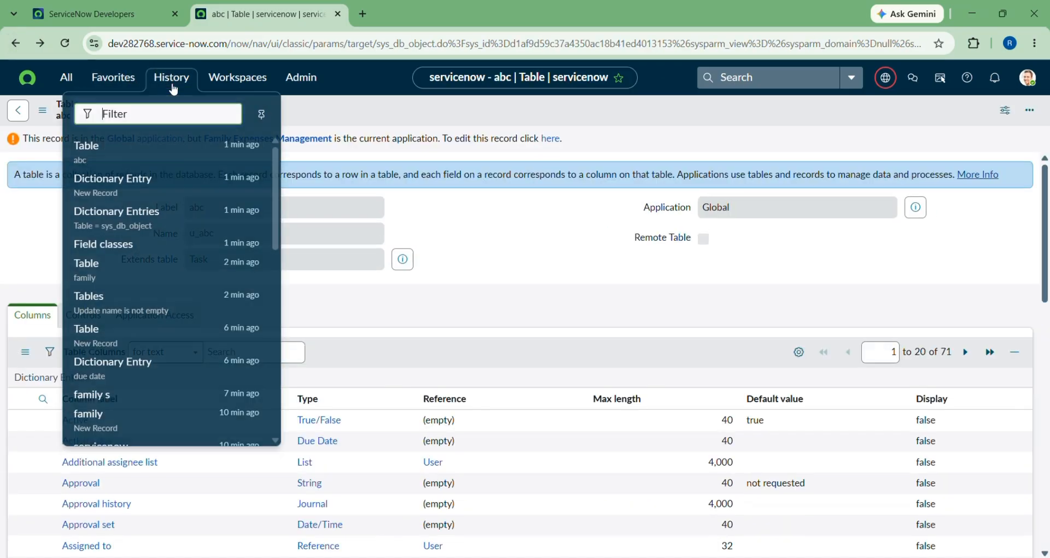
click(90, 268)
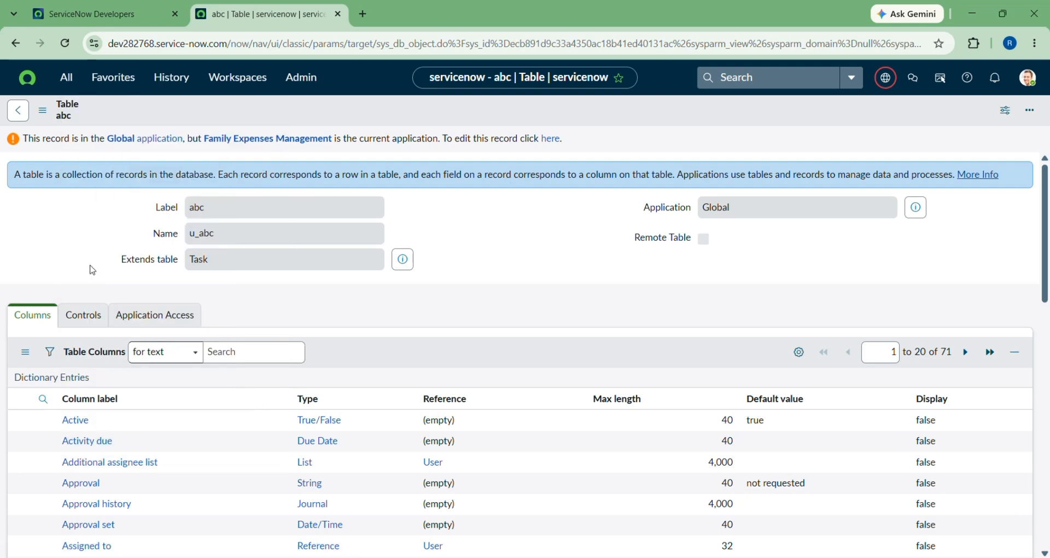
scroll(188, 298, down, 6)
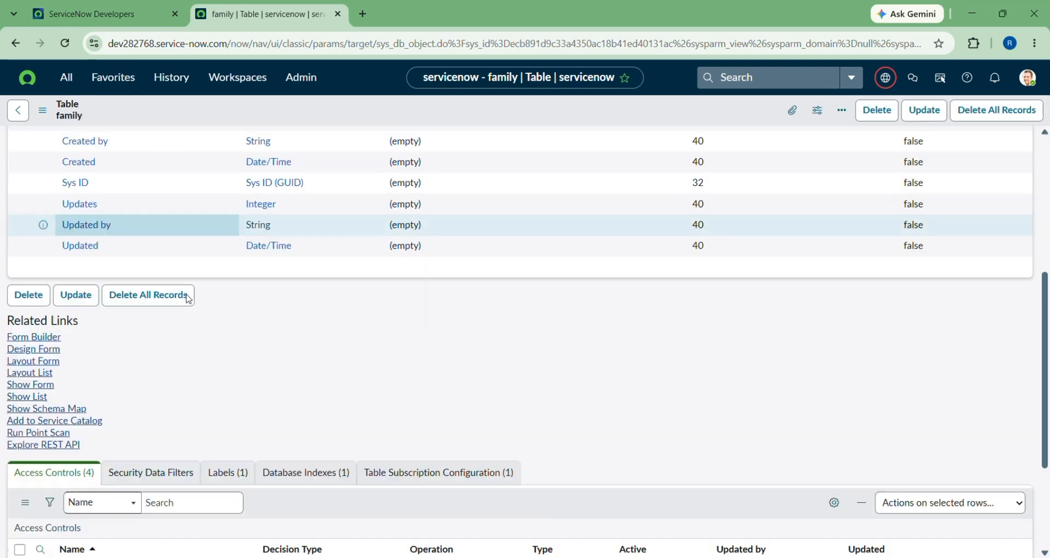
scroll(188, 299, down, 3)
key(ctrl+plus)
key(ctrl+plus)
key(ctrl+plus)
key(ctrl+plus)
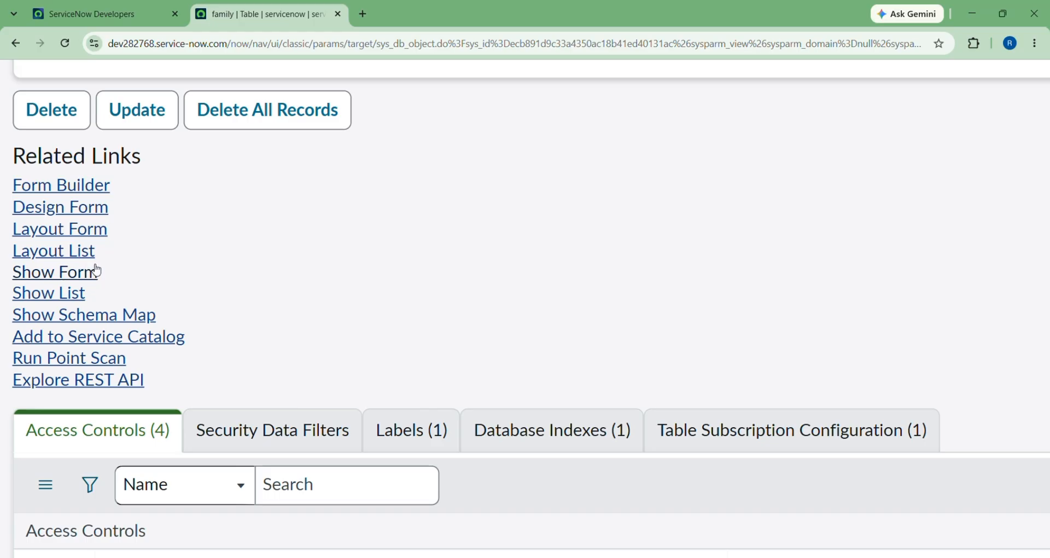
click(44, 279)
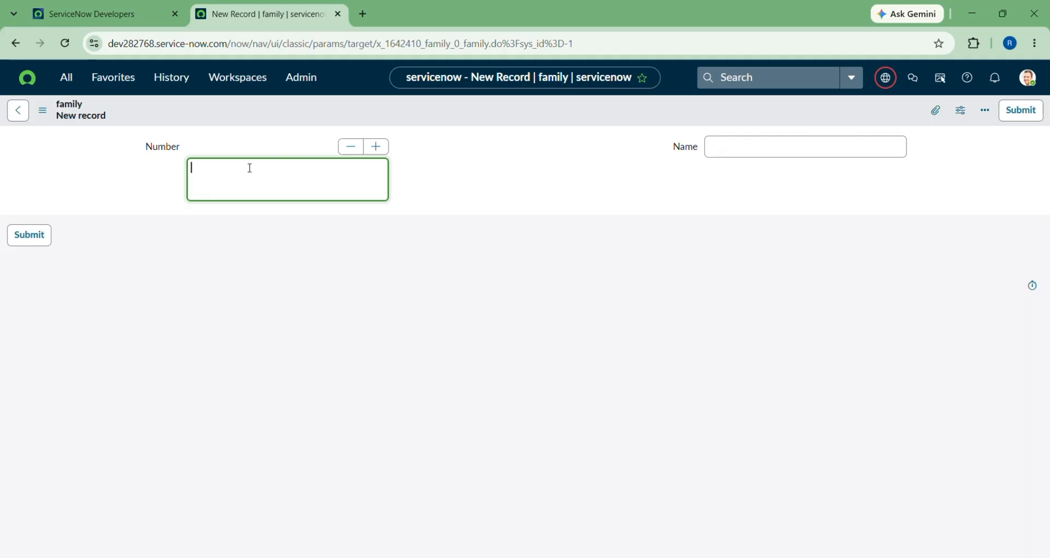
Submit a family record with Number 7889 and the member's name.
text(7889)
click(746, 148)
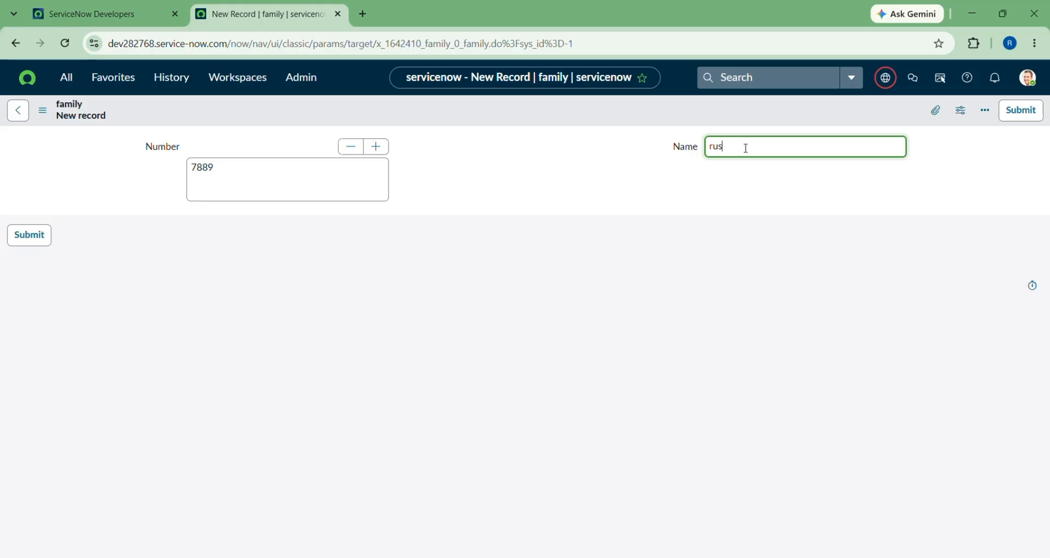
click(22, 247)
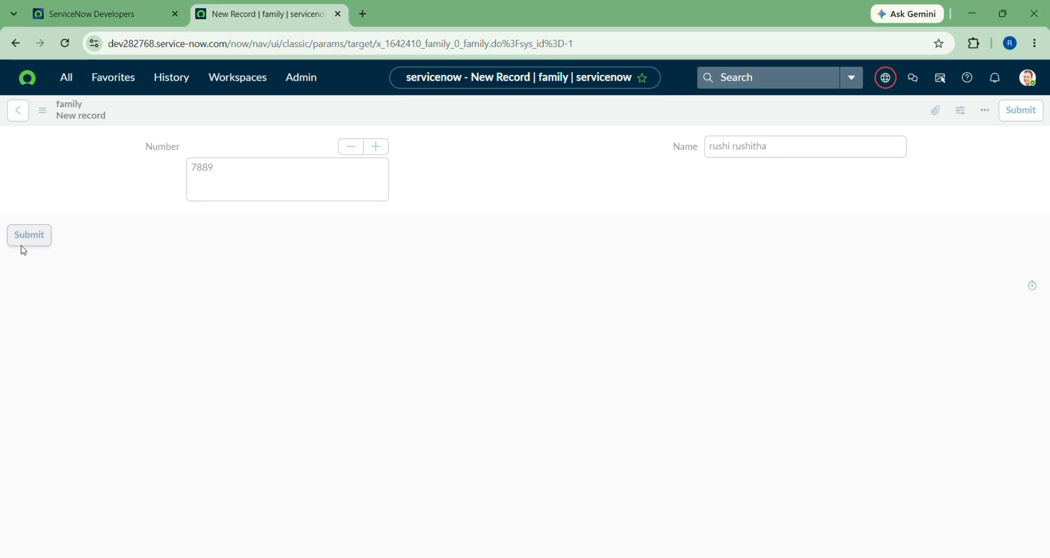
Show the family list with its four records, then bring up the SERVICENOW TABLES notes.
scroll(22, 252, down, 8)
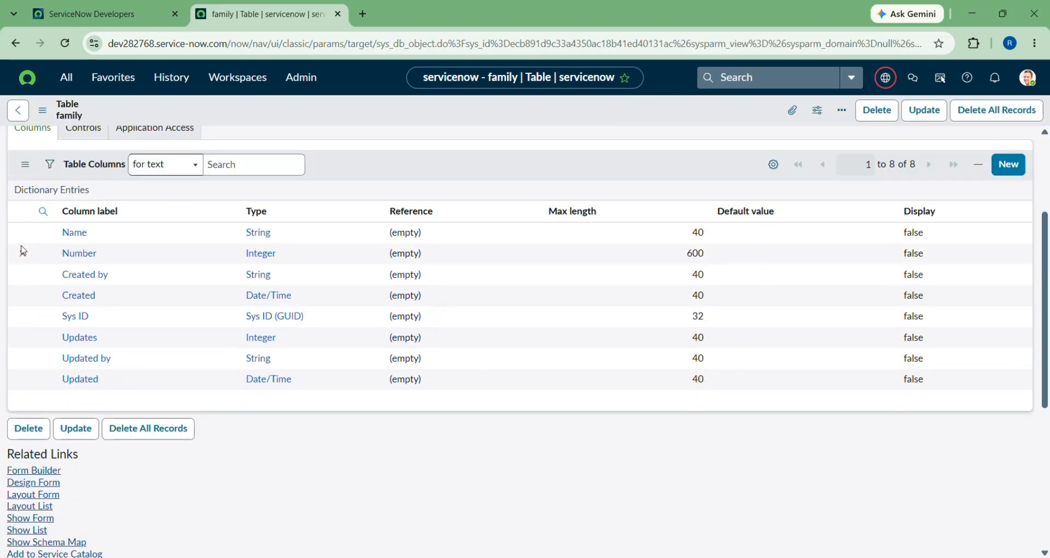
key(ctrl+plus)
key(ctrl+plus)
key(ctrl+plus)
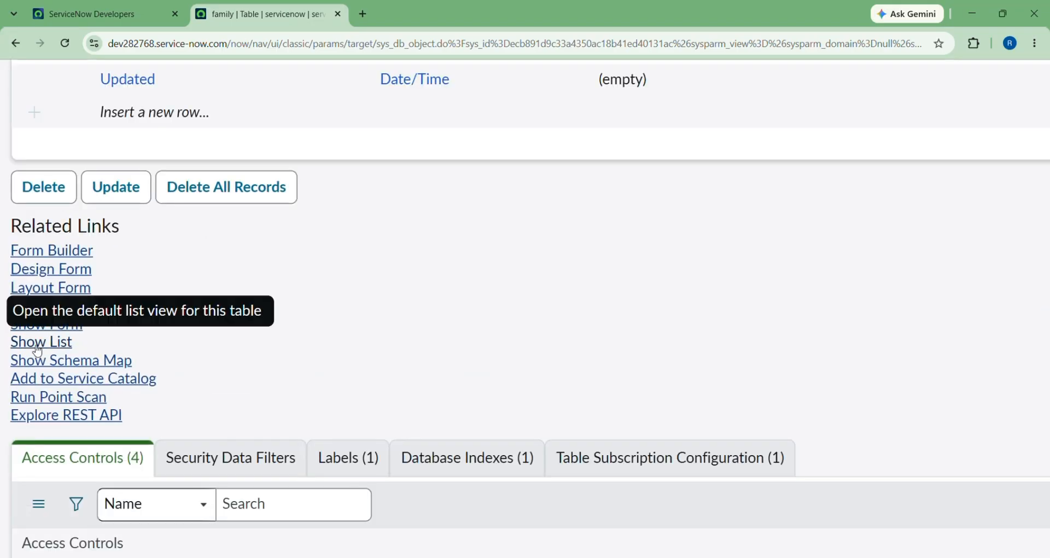
click(37, 342)
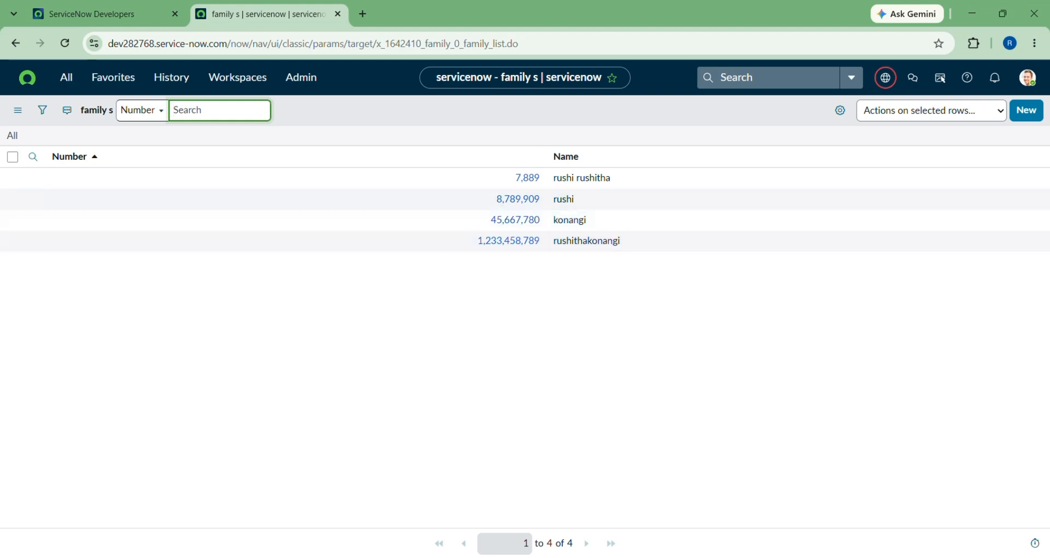
click(752, 550)
Bring the SERVICENOW TABLES notes forward and read sections 5 to 9 on table inheritance.
click(174, 372)
scroll(174, 372, up, 1)
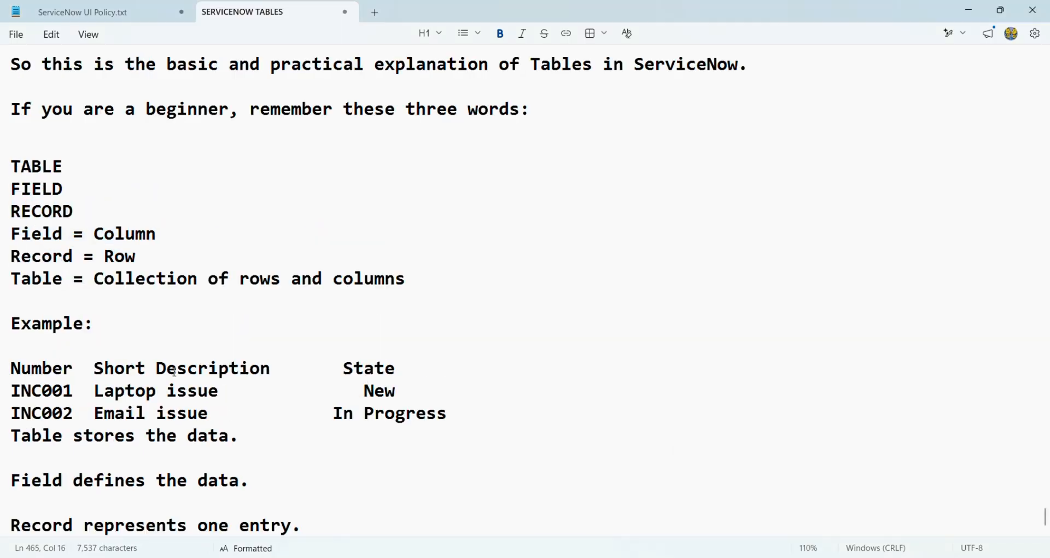
scroll(174, 371, up, 15)
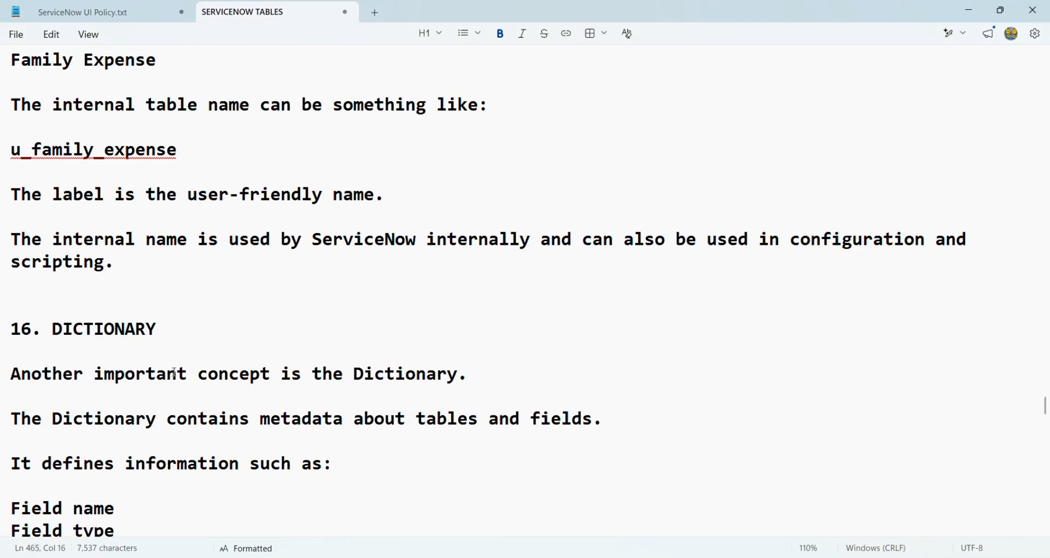
scroll(174, 372, up, 20)
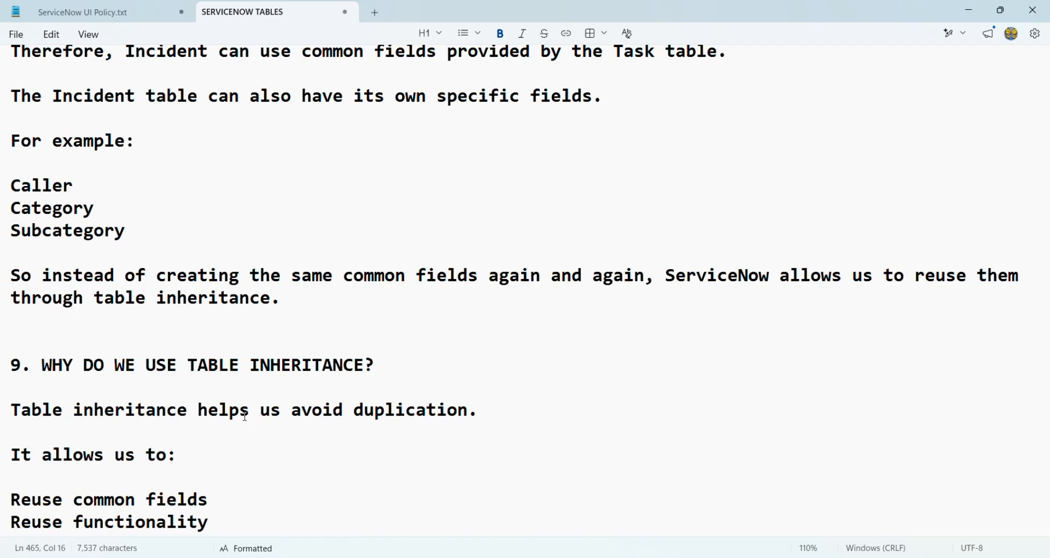
scroll(102, 386, up, 10)
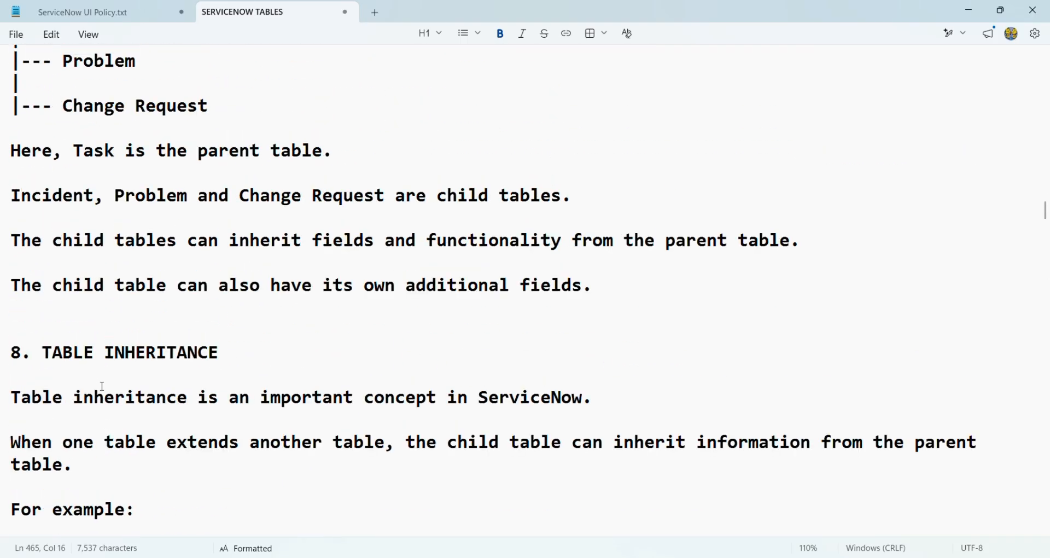
scroll(102, 386, up, 15)
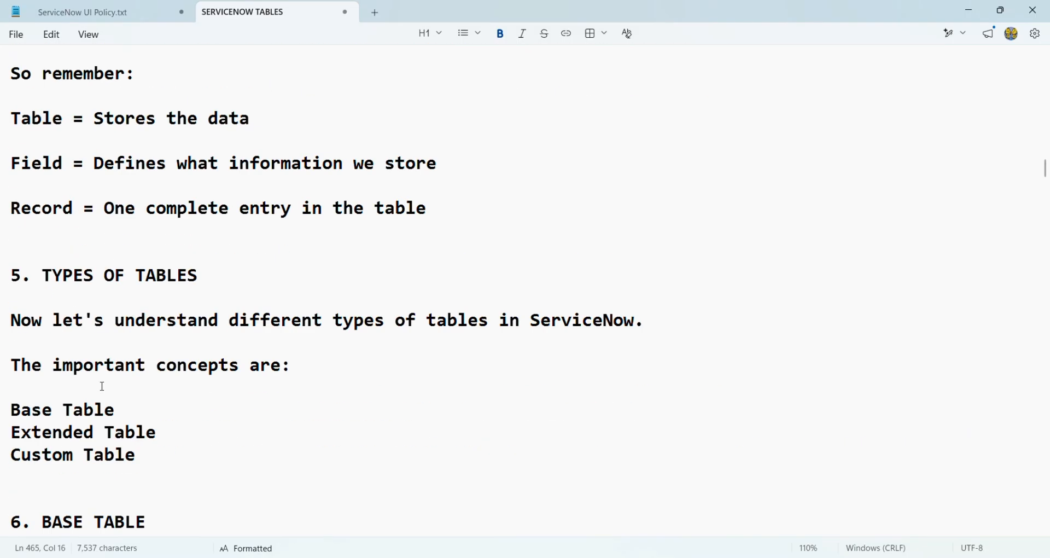
scroll(93, 426, down, 1)
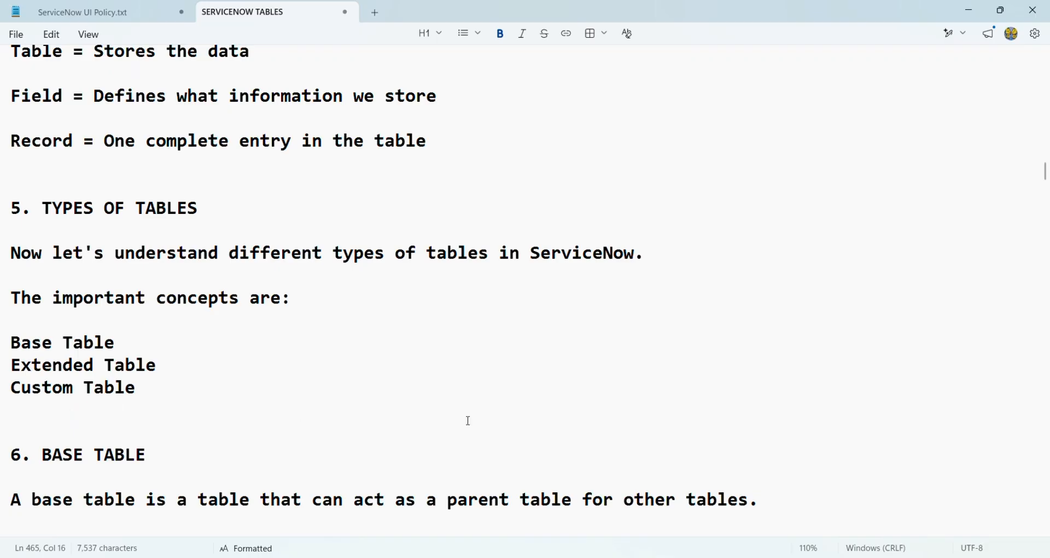
scroll(469, 421, down, 6)
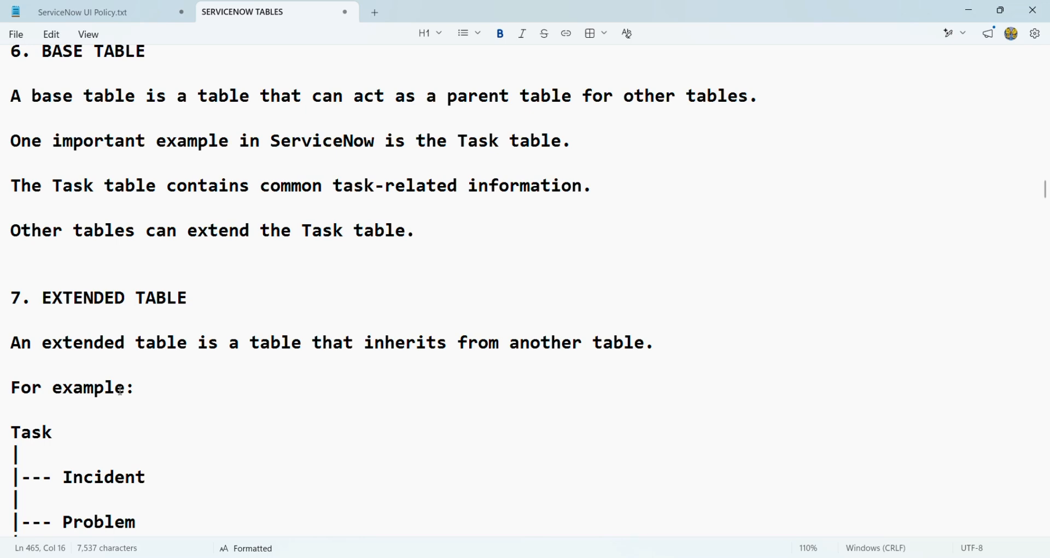
scroll(121, 391, down, 3)
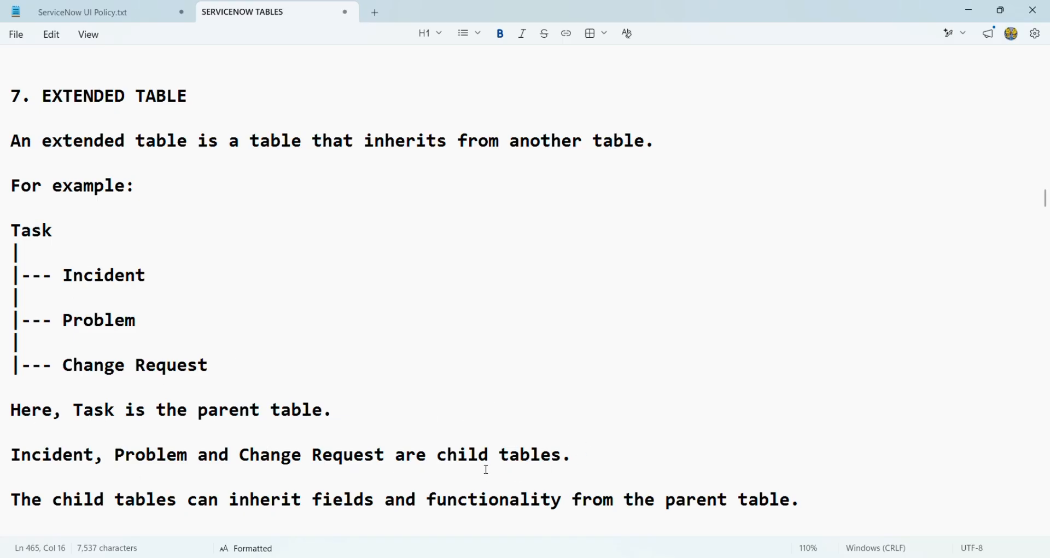
scroll(486, 469, down, 4)
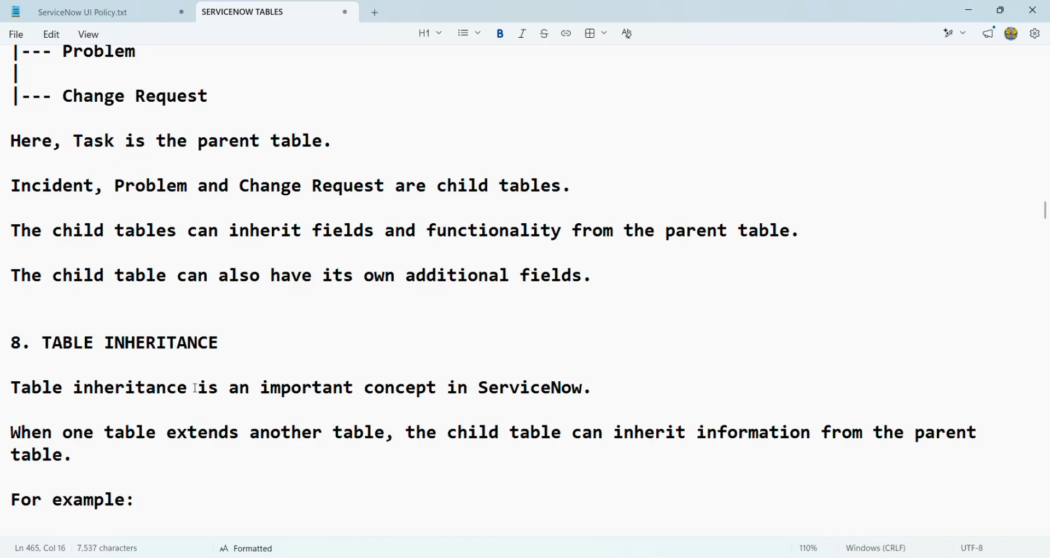
scroll(259, 447, down, 1)
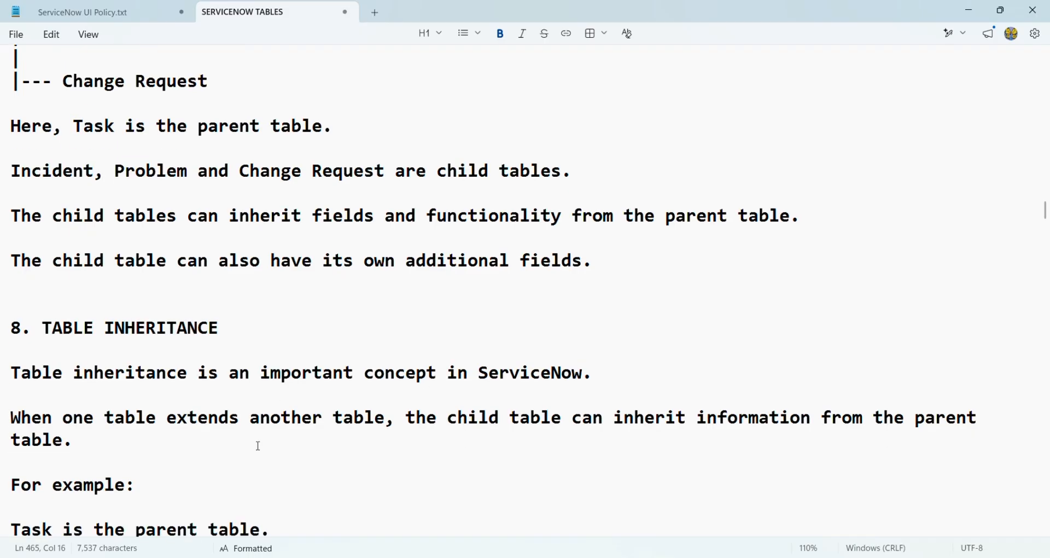
scroll(259, 447, down, 2)
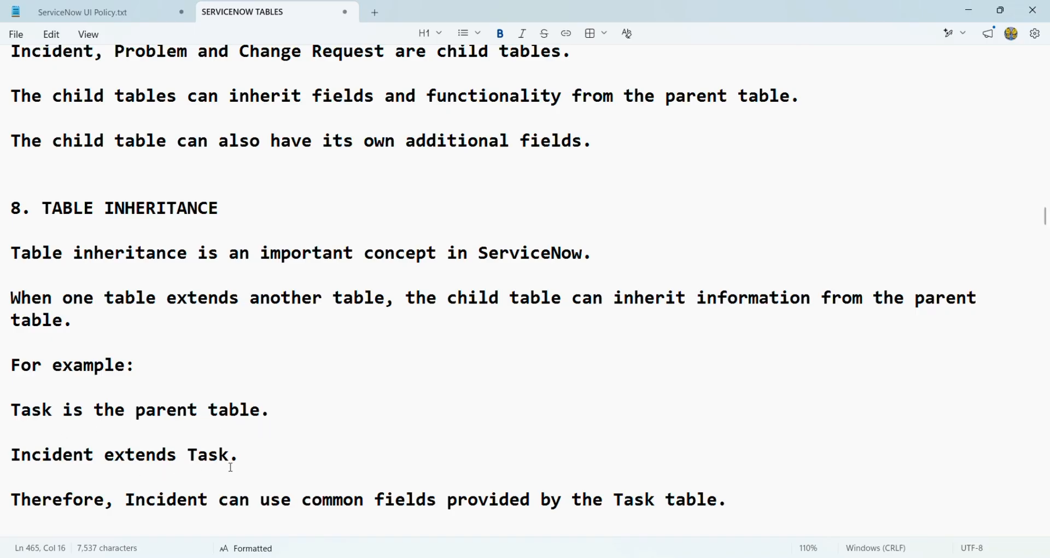
Read on to section 10, CUSTOM TABLE, then return to ServiceNow's four-record family list.
scroll(231, 467, down, 3)
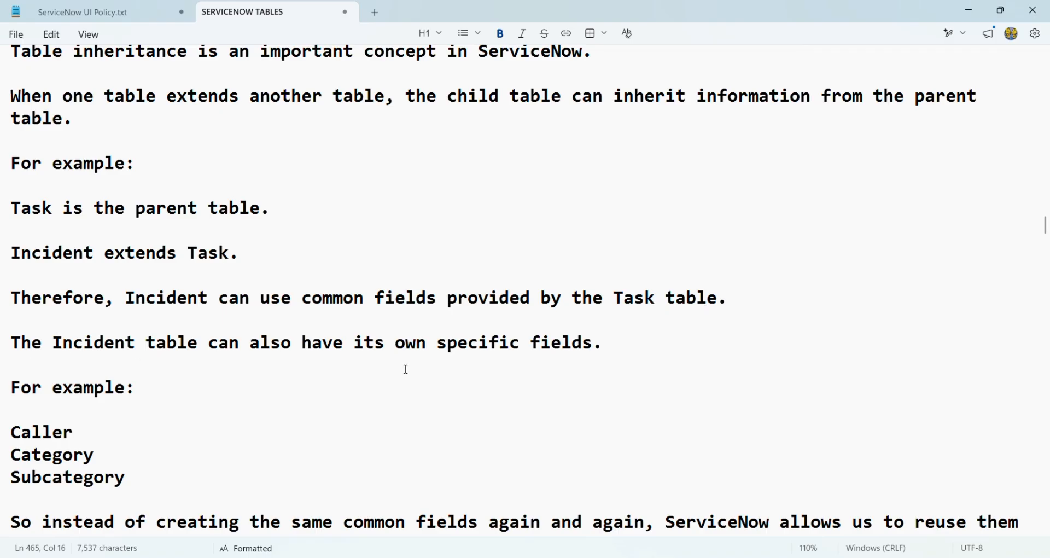
scroll(138, 405, down, 1)
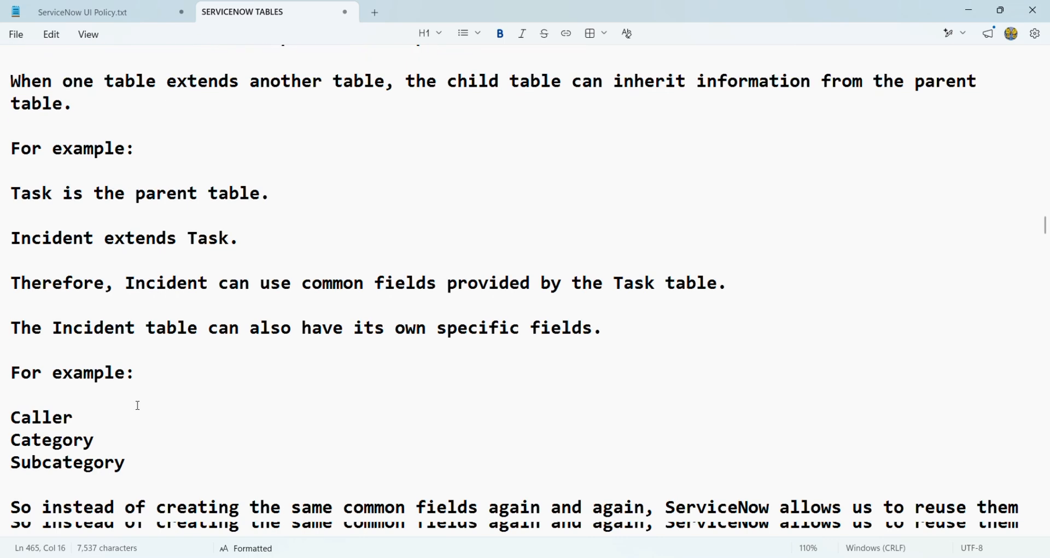
scroll(138, 406, down, 8)
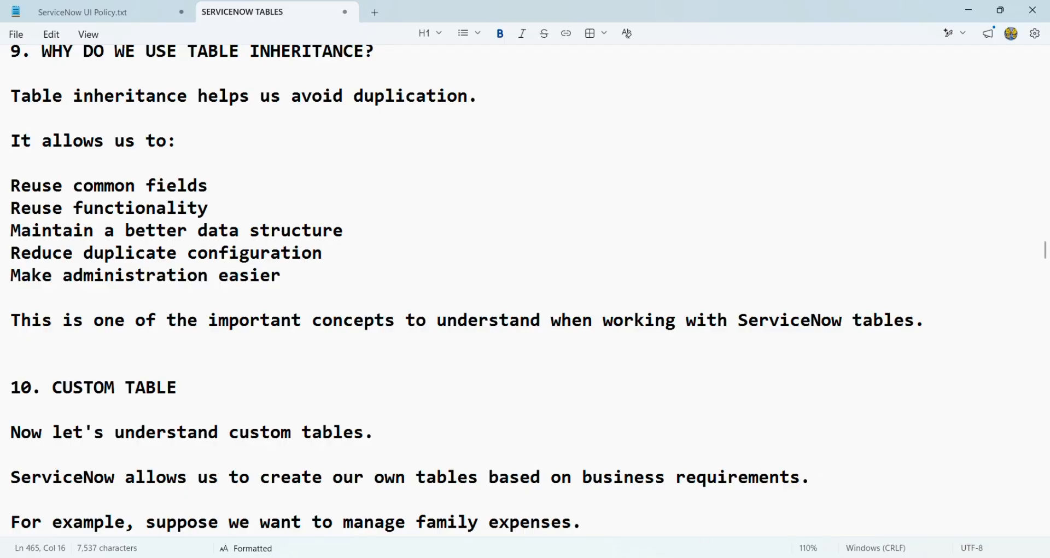
mouse_move(629, 557)
click(612, 523)
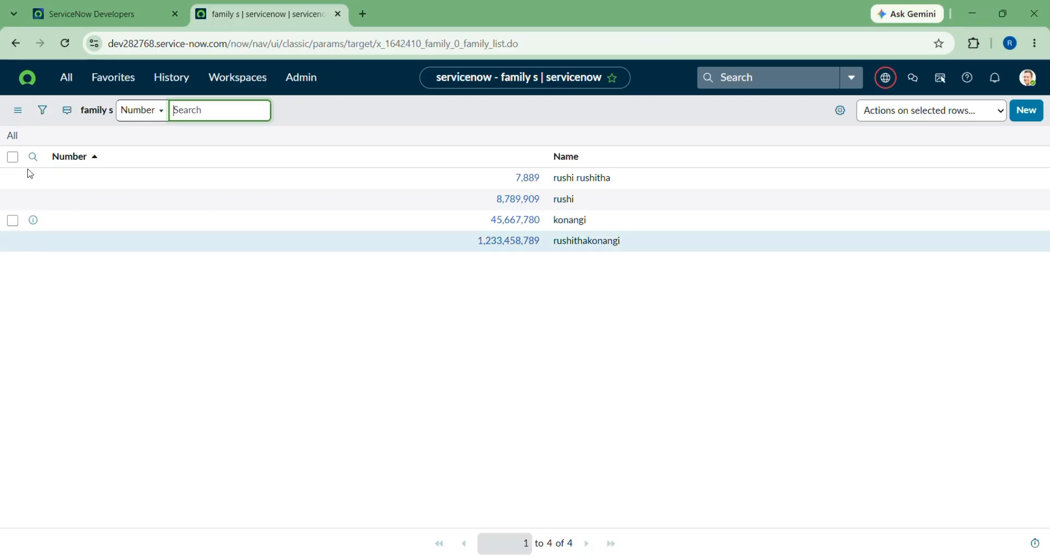
Open the u_abc table from History and review its 71 columns inherited from Task, like Active and Approval.
click(11, 42)
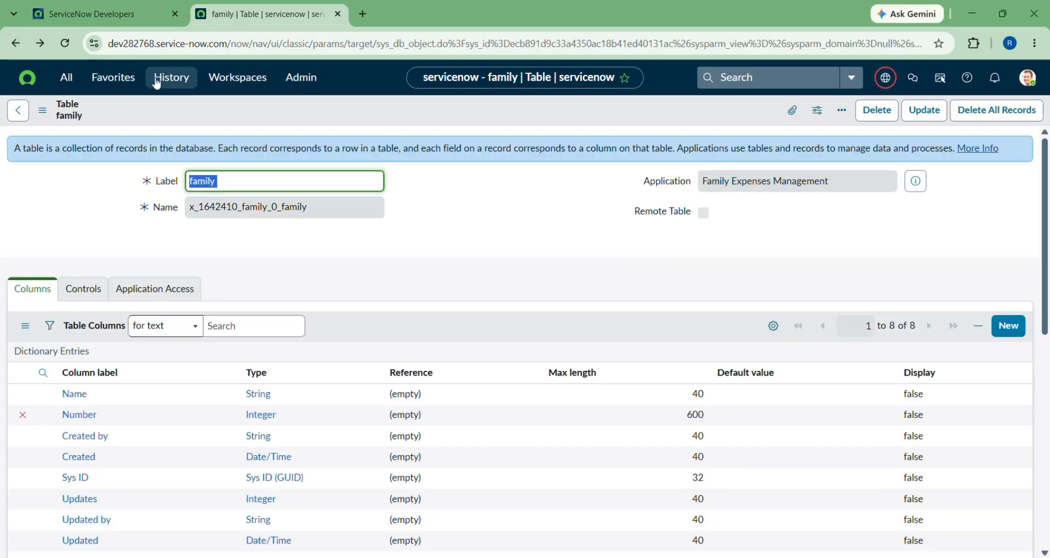
click(167, 82)
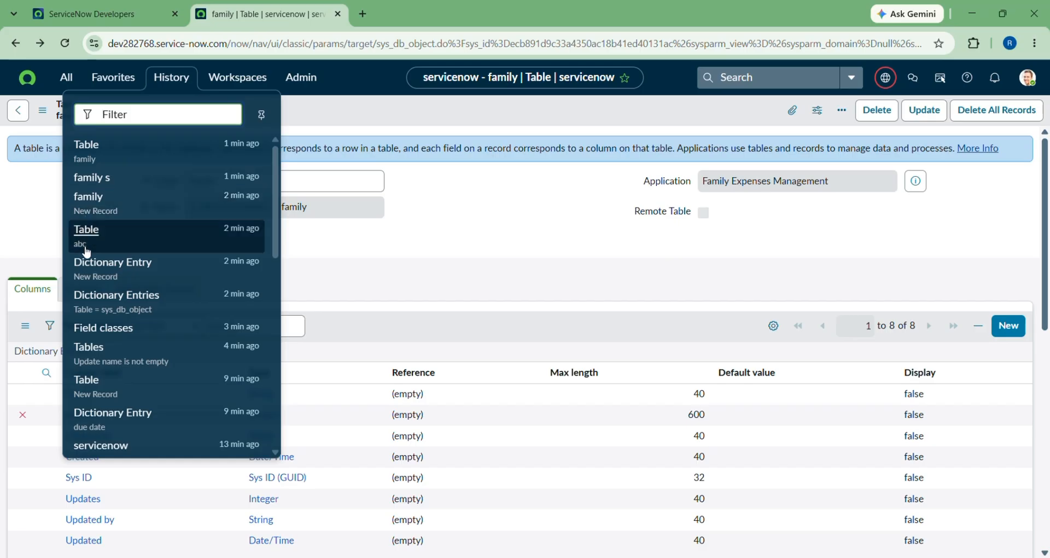
click(84, 240)
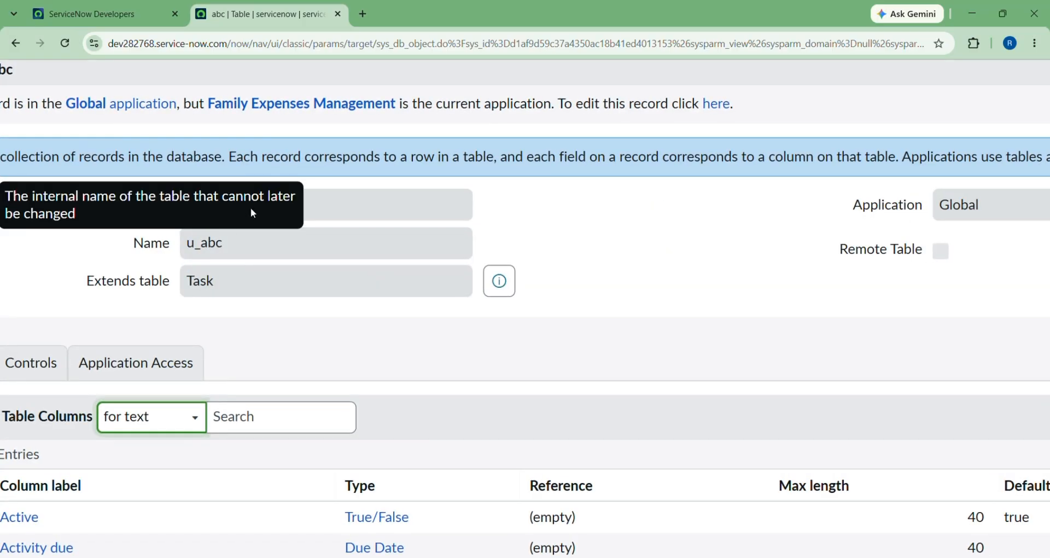
mouse_move(135, 285)
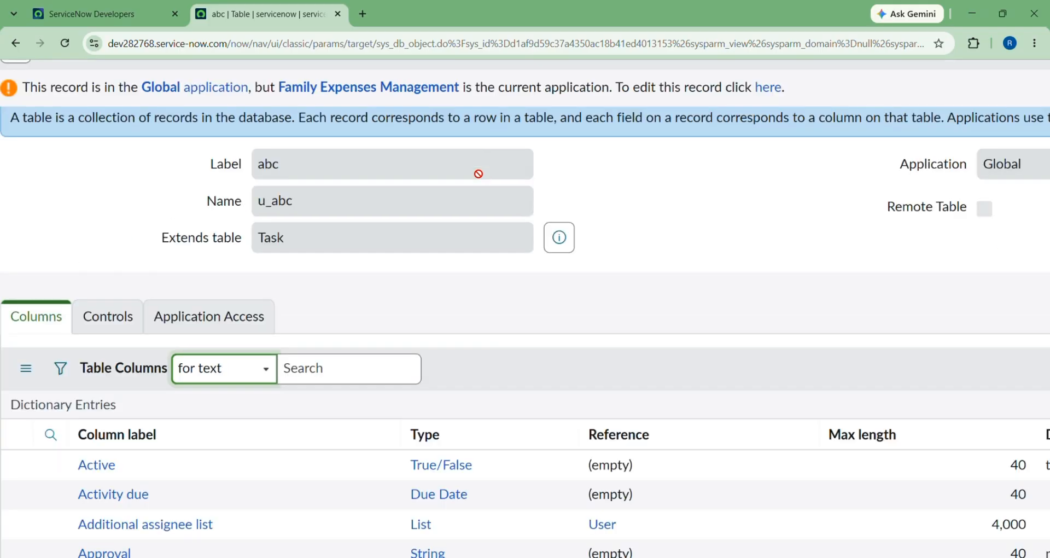
scroll(188, 209, down, 3)
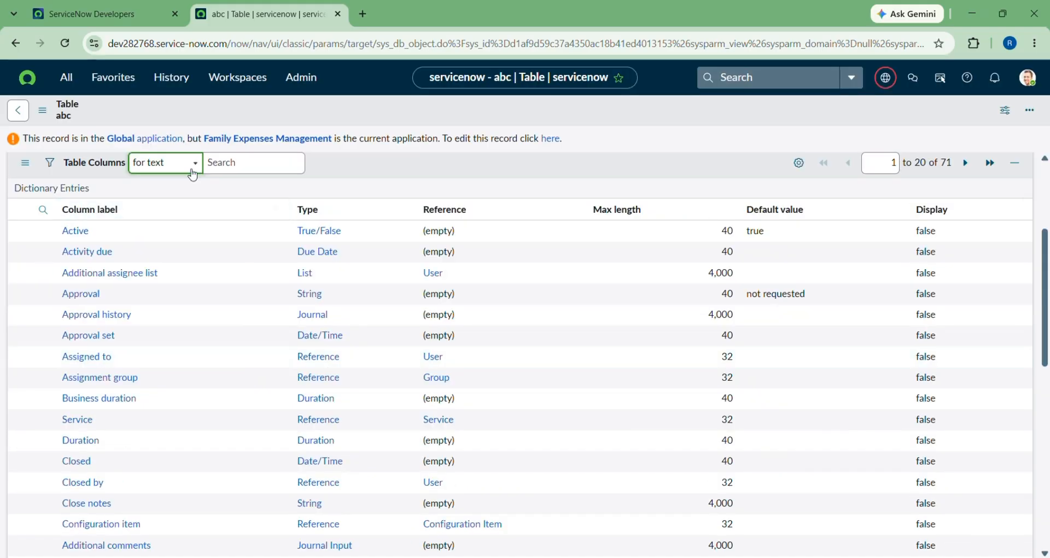
scroll(293, 273, up, 3)
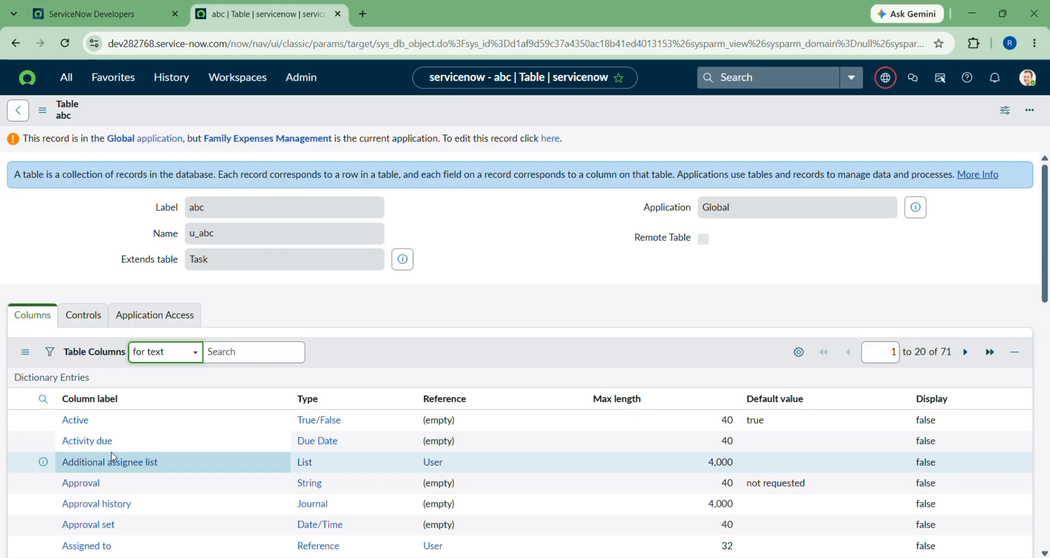
scroll(113, 457, down, 6)
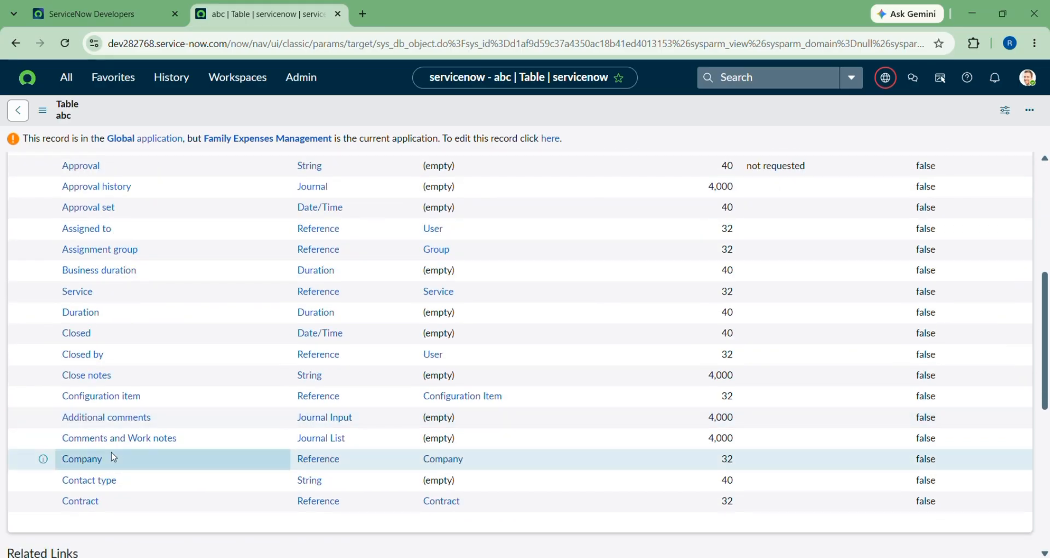
scroll(113, 457, down, 8)
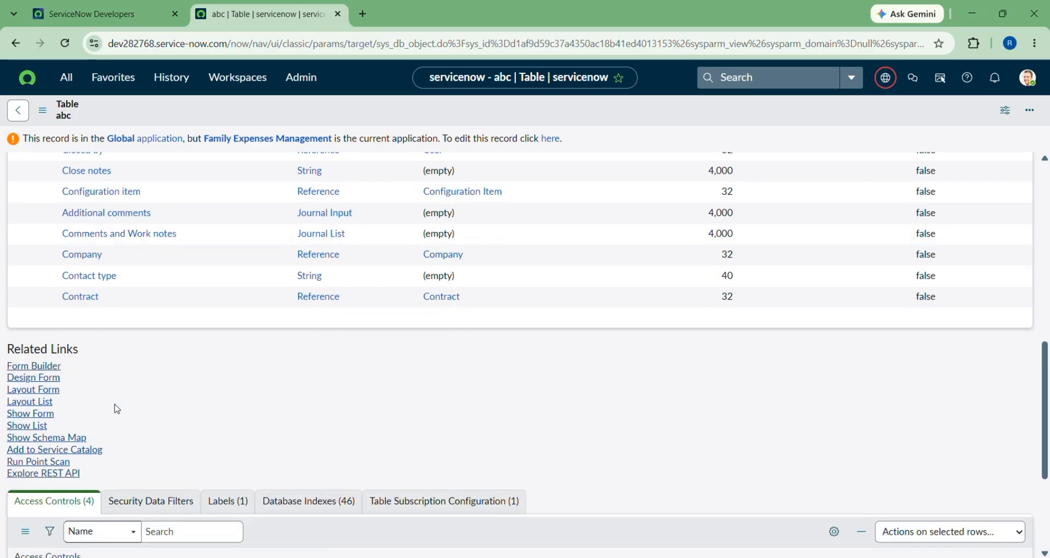
scroll(116, 408, up, 15)
scroll(112, 405, down, 5)
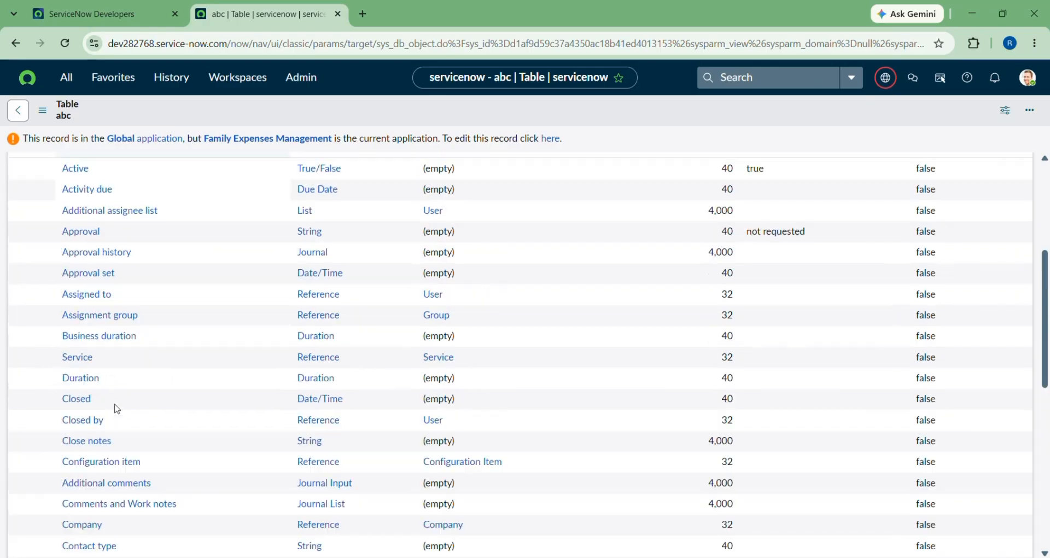
scroll(113, 405, up, 5)
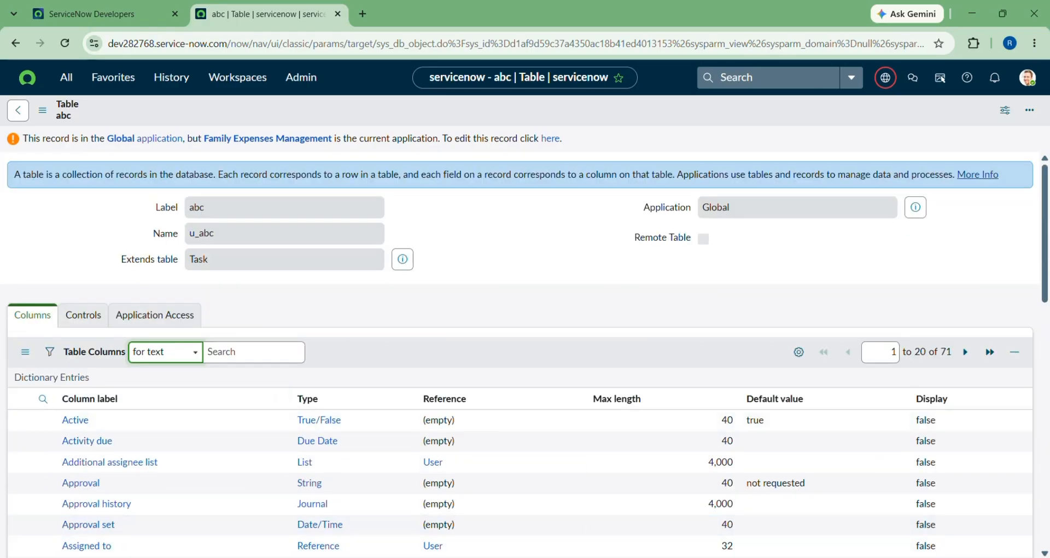
Switch back to the SERVICENOW TABLES notes and read down to section 19, the final summary of tables, fields, records and inheritance.
key(alt+Tab)
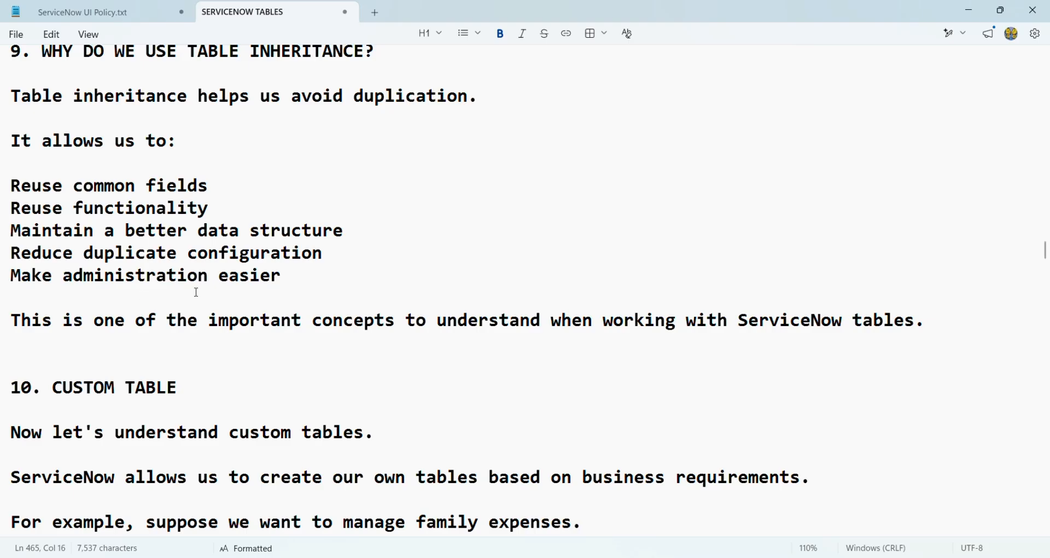
scroll(291, 452, down, 1)
scroll(290, 452, down, 10)
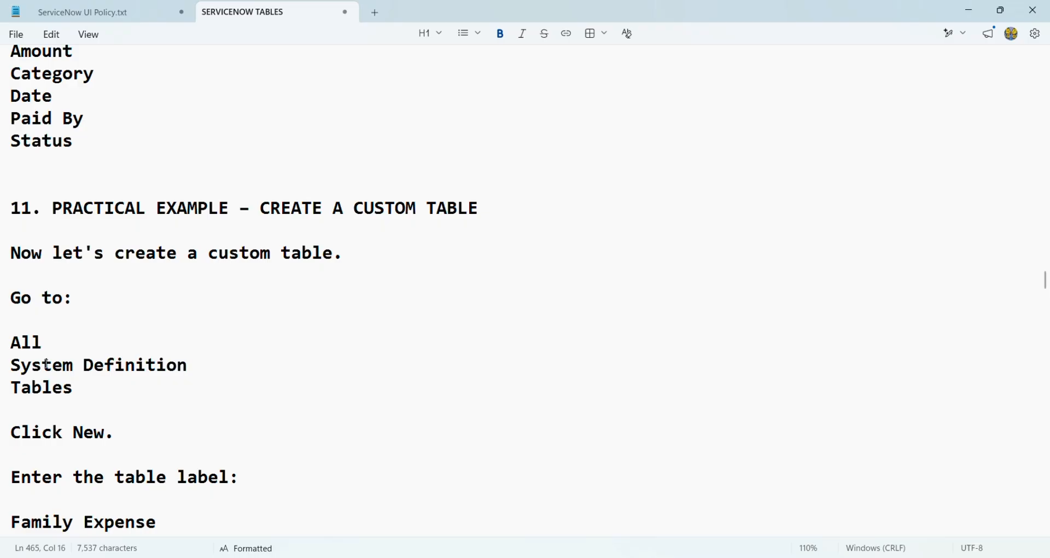
scroll(47, 364, down, 6)
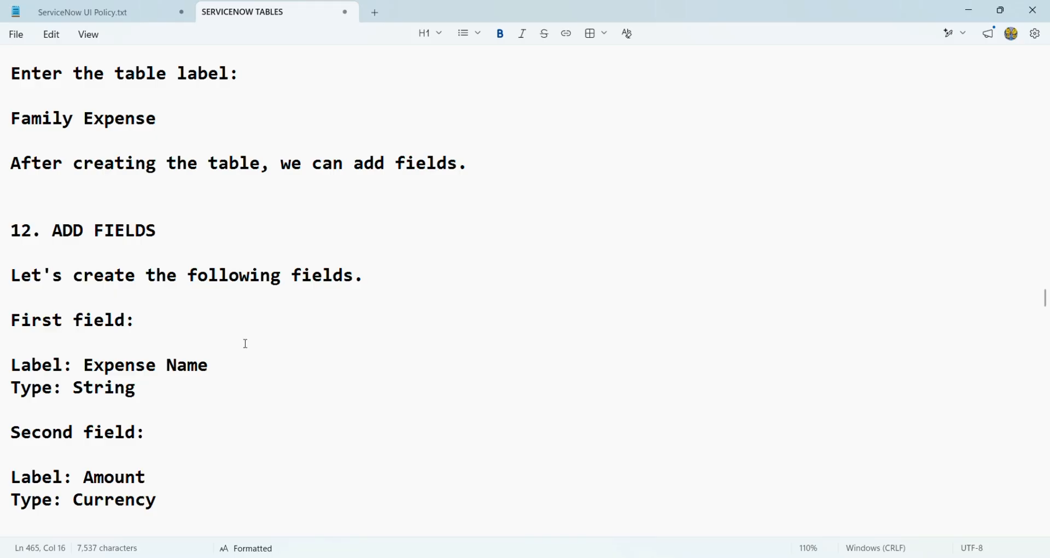
scroll(246, 344, down, 12)
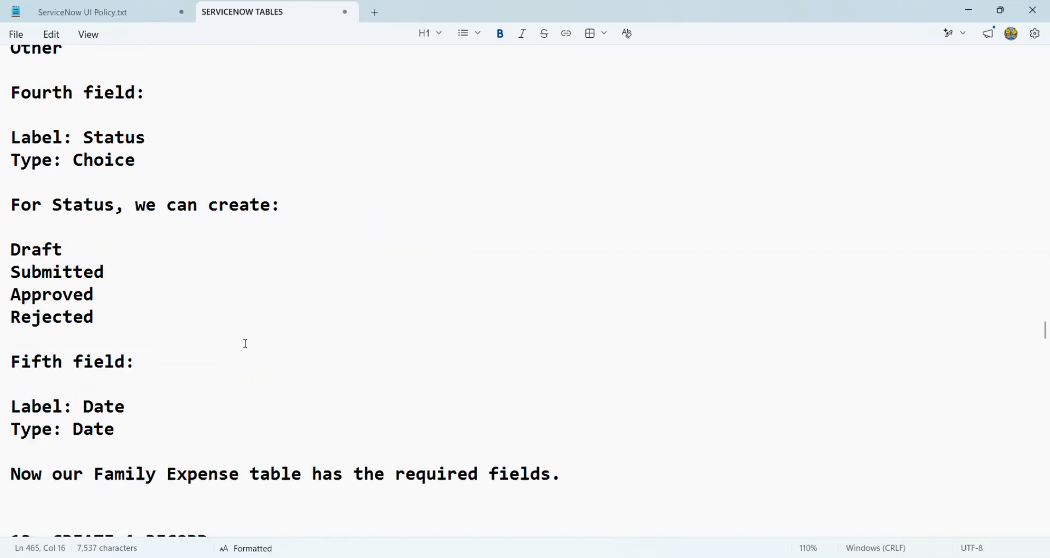
scroll(246, 345, down, 4)
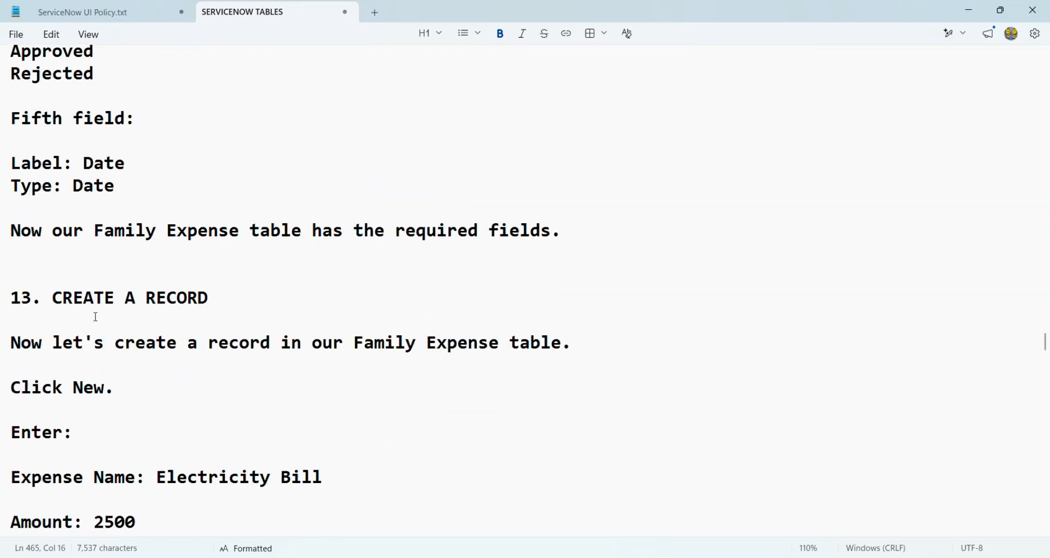
scroll(92, 391, down, 4)
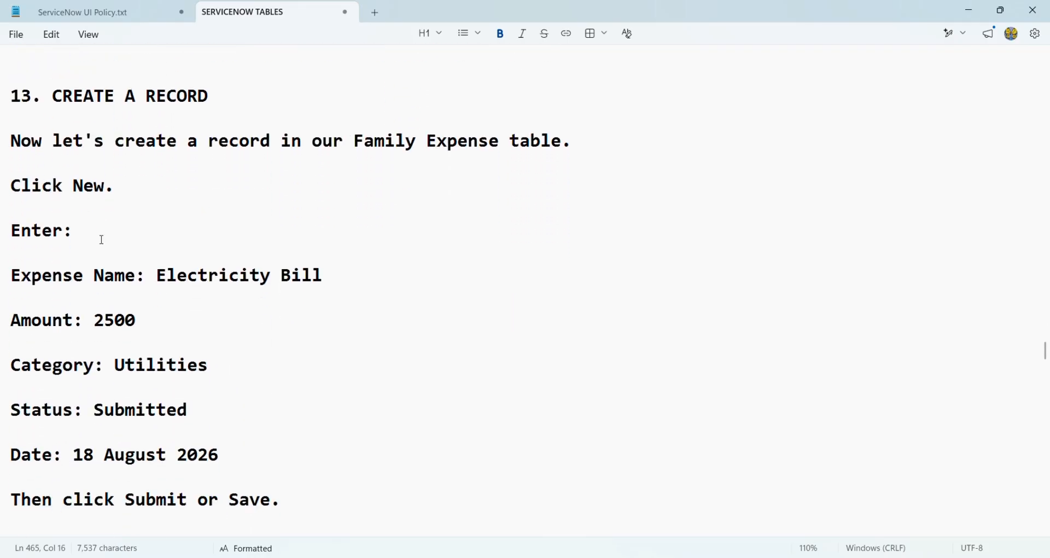
scroll(80, 403, down, 1)
scroll(80, 404, down, 3)
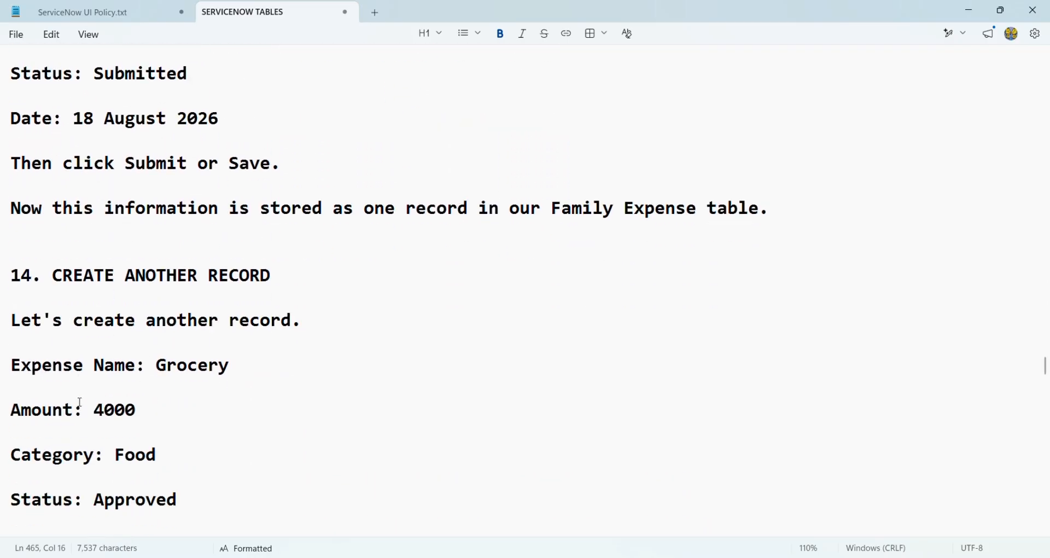
scroll(80, 403, down, 3)
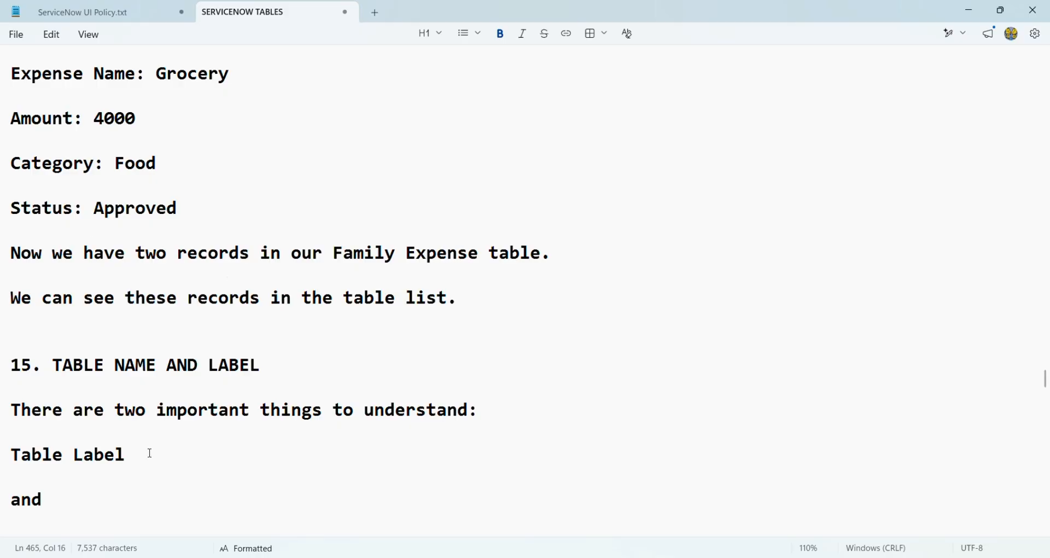
scroll(156, 426, down, 1)
scroll(161, 403, down, 4)
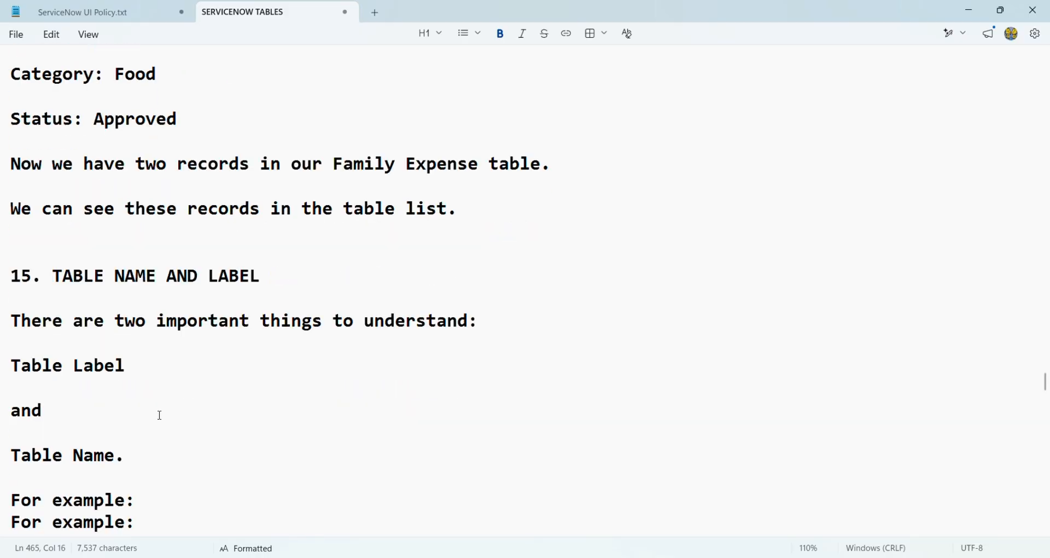
scroll(161, 417, down, 4)
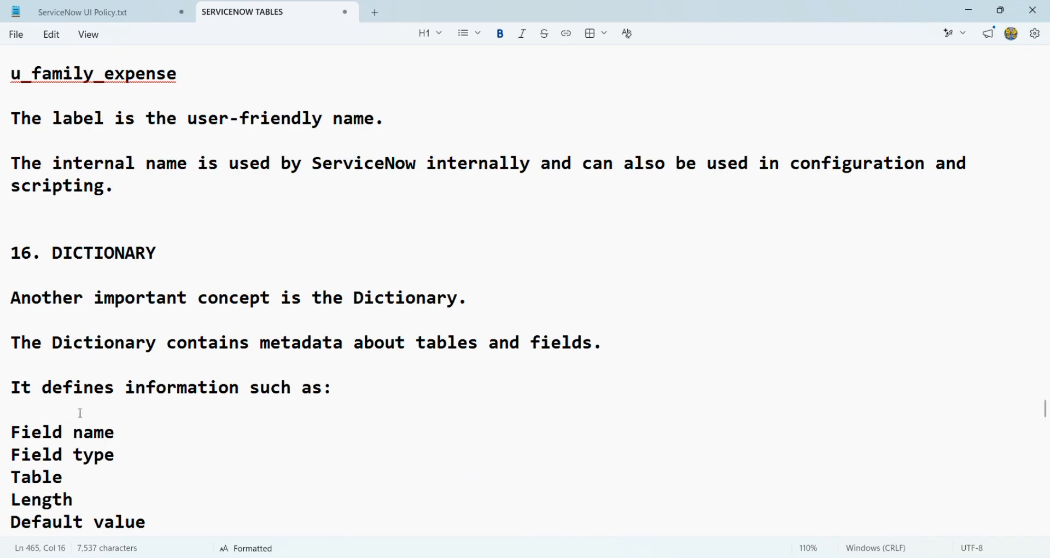
scroll(81, 414, down, 1)
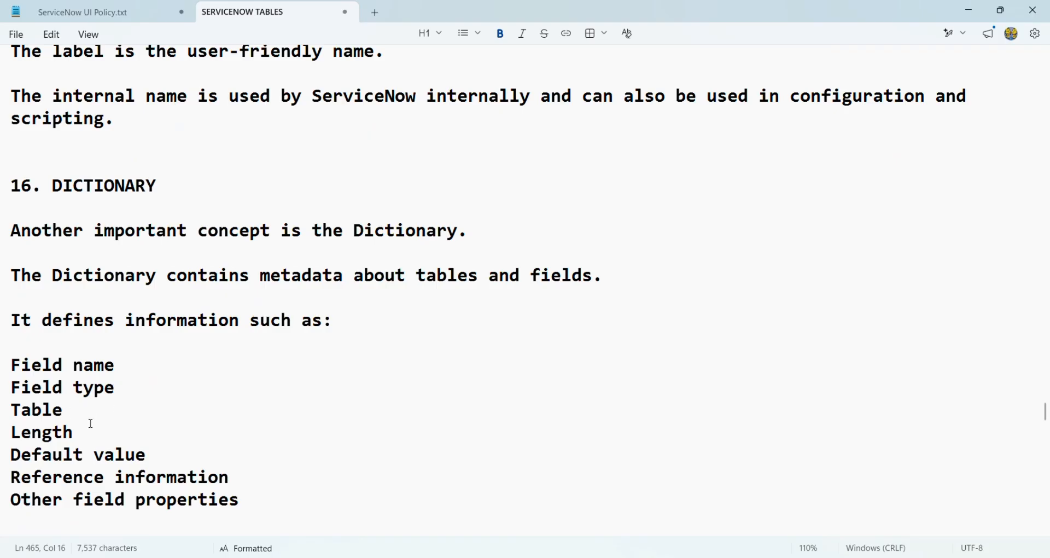
scroll(198, 452, down, 5)
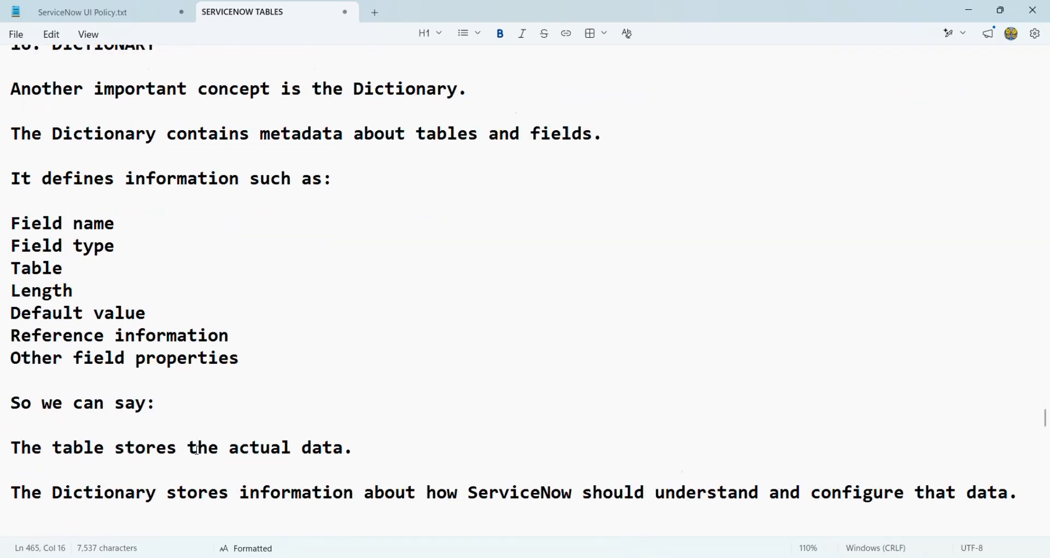
scroll(198, 449, down, 3)
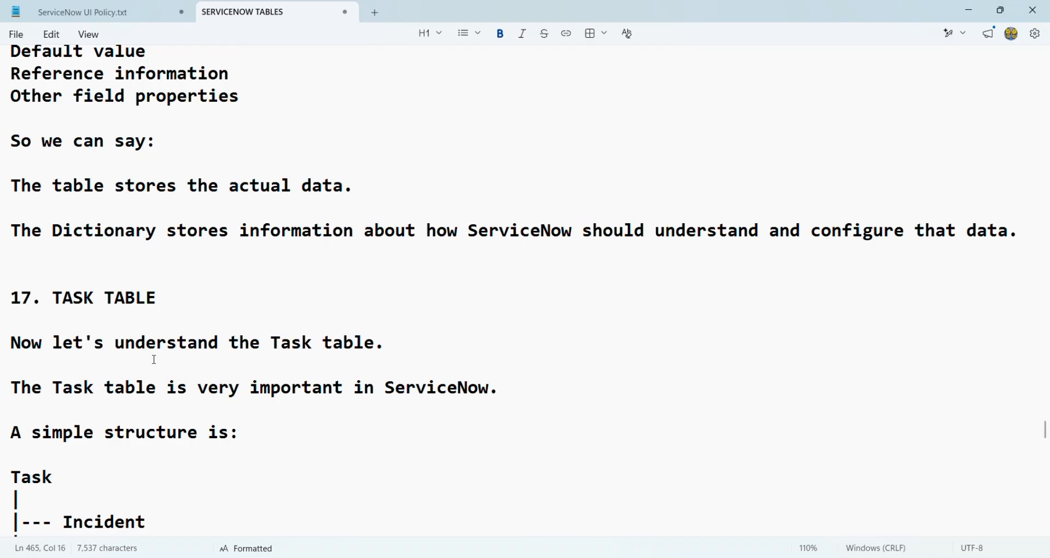
scroll(153, 361, down, 10)
scroll(155, 359, down, 5)
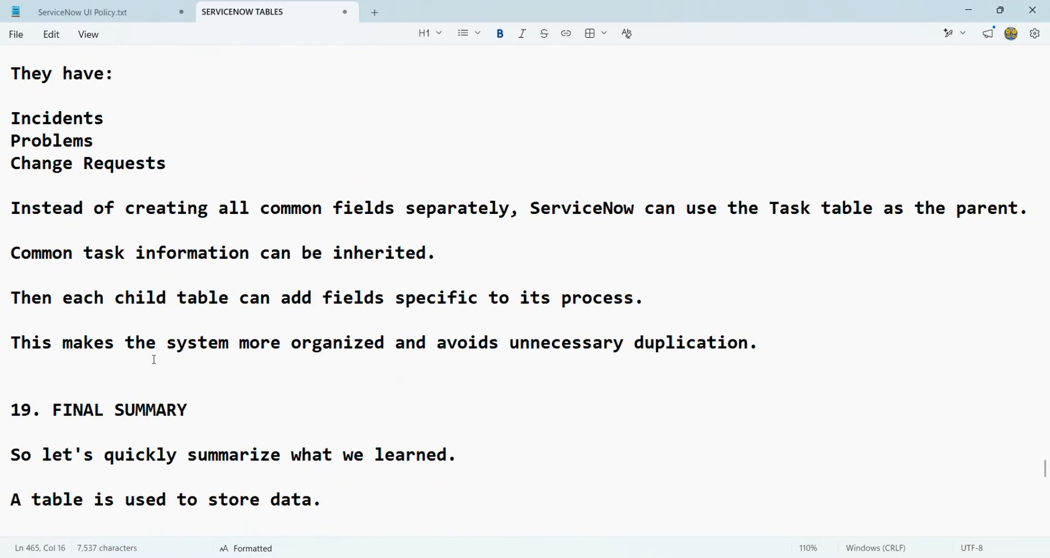
scroll(154, 360, down, 5)
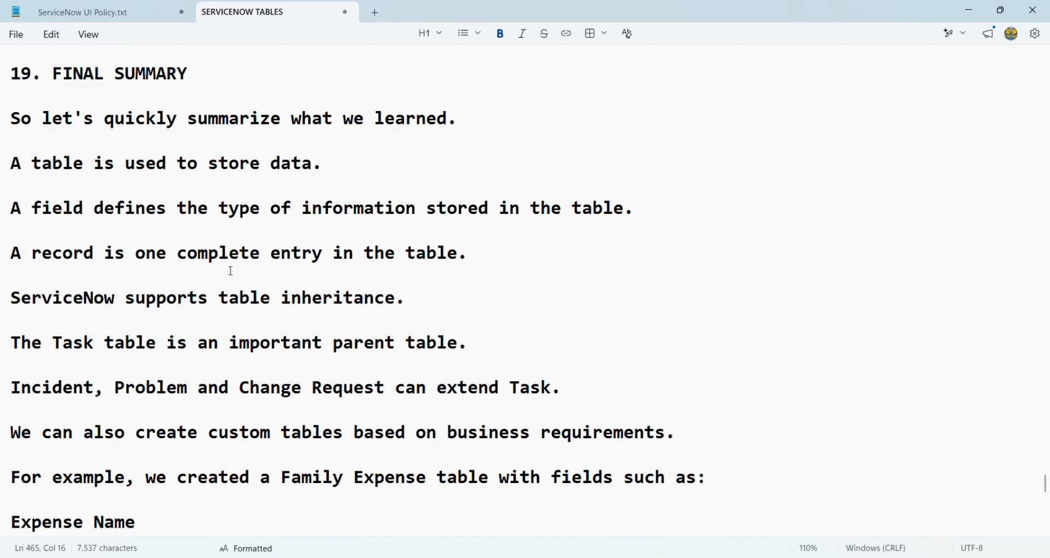
scroll(221, 346, down, 10)
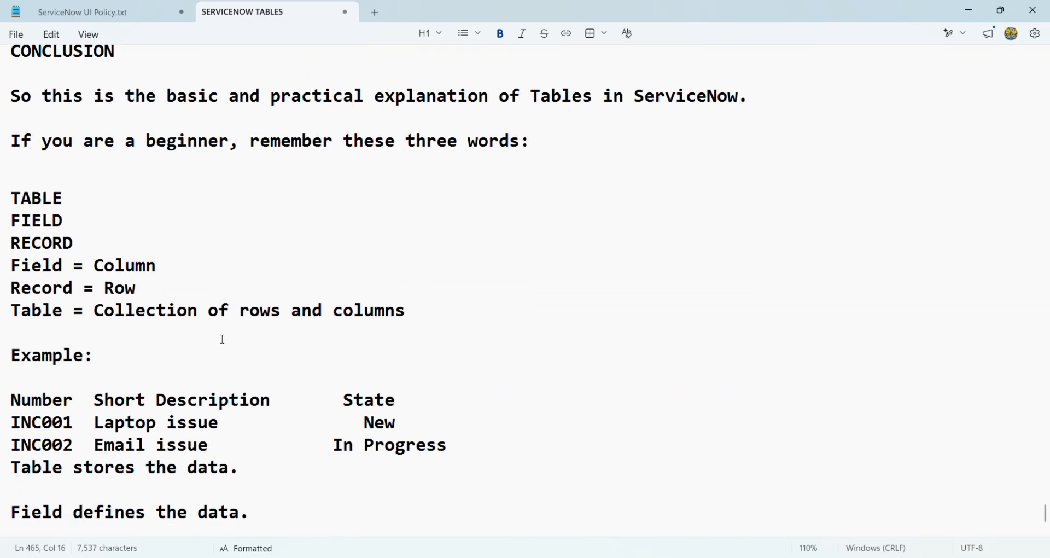
drag(12, 265, 420, 326)
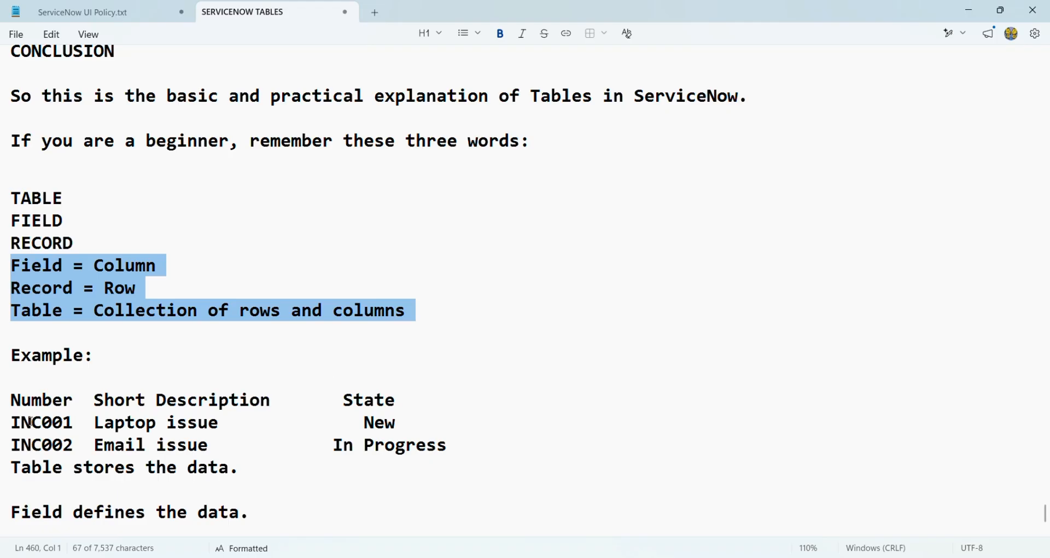
drag(64, 421, 64, 458)
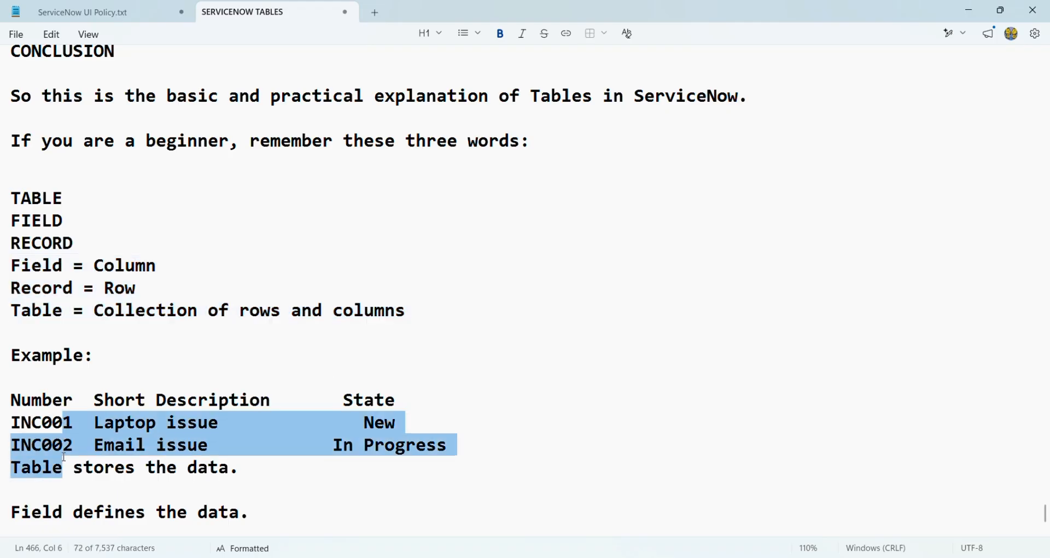
click(164, 361)
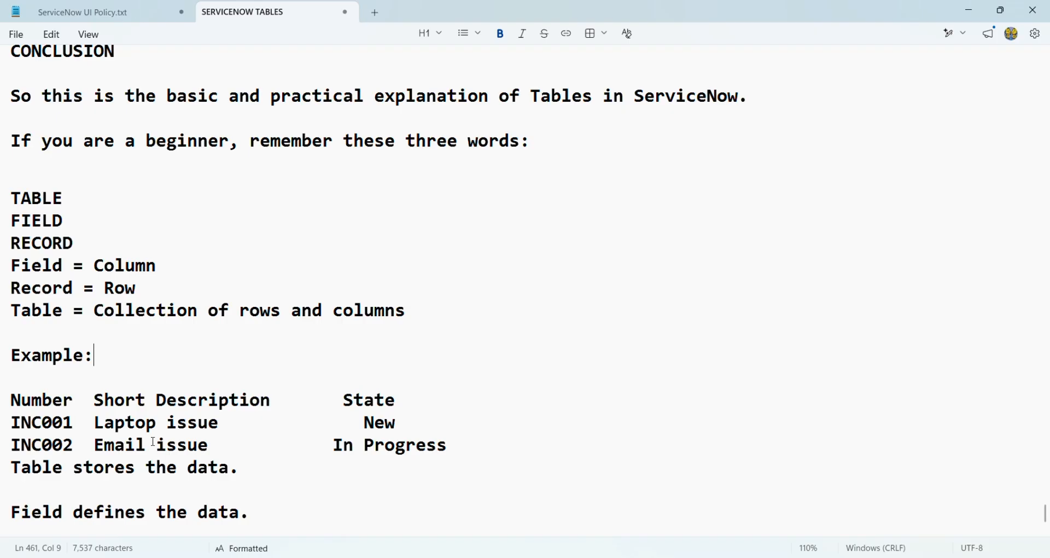
scroll(153, 442, down, 1)
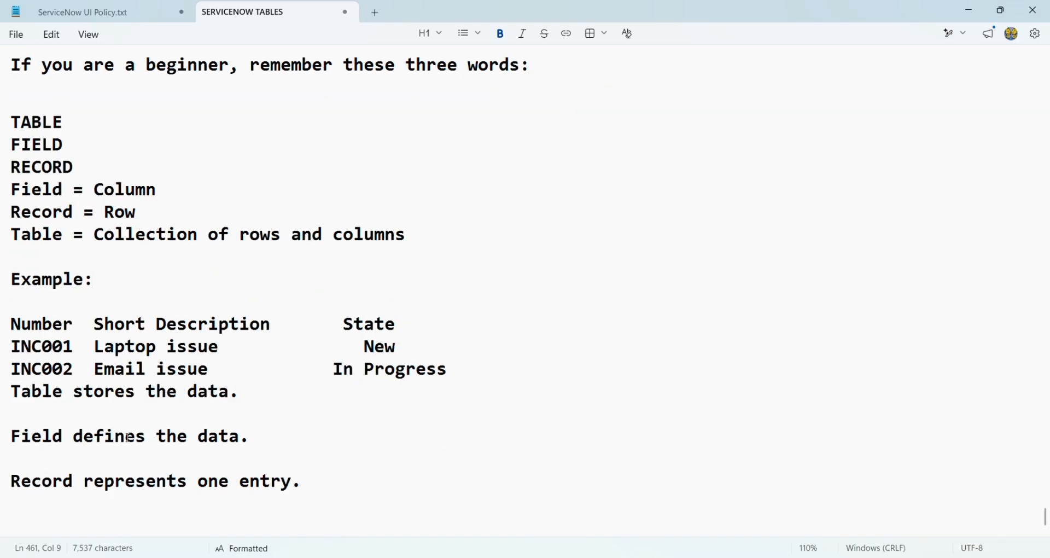